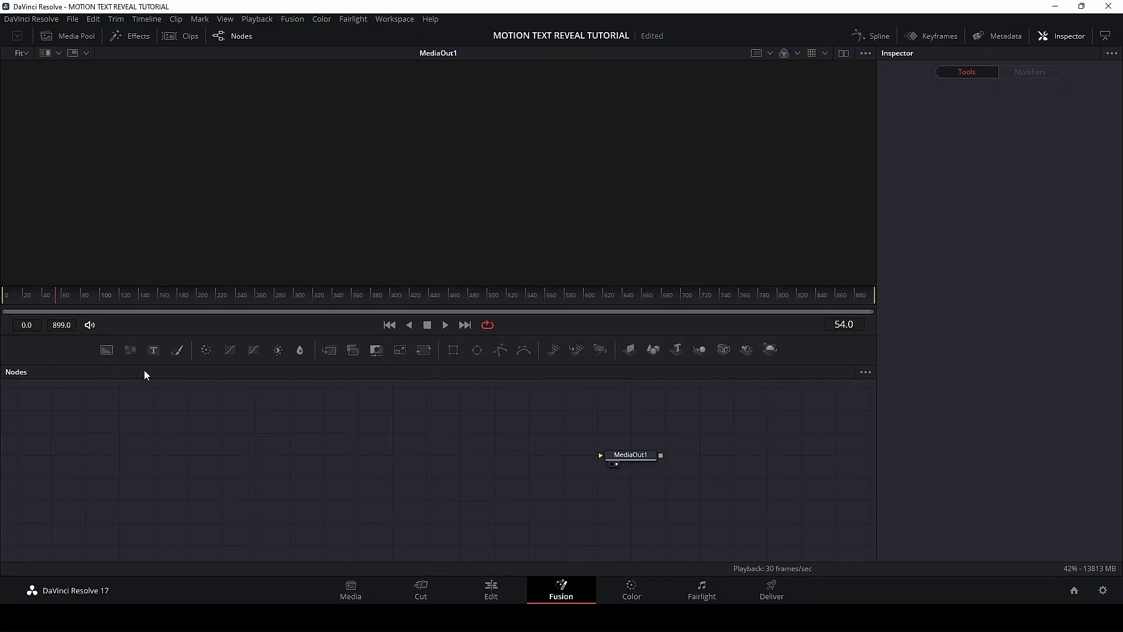
Step: Add a Background node to the composition and set its colour to a light grey of about 0.886
{"action": "left_click_drag", "start_coordinate": [106, 350], "coordinate": [396, 462]}
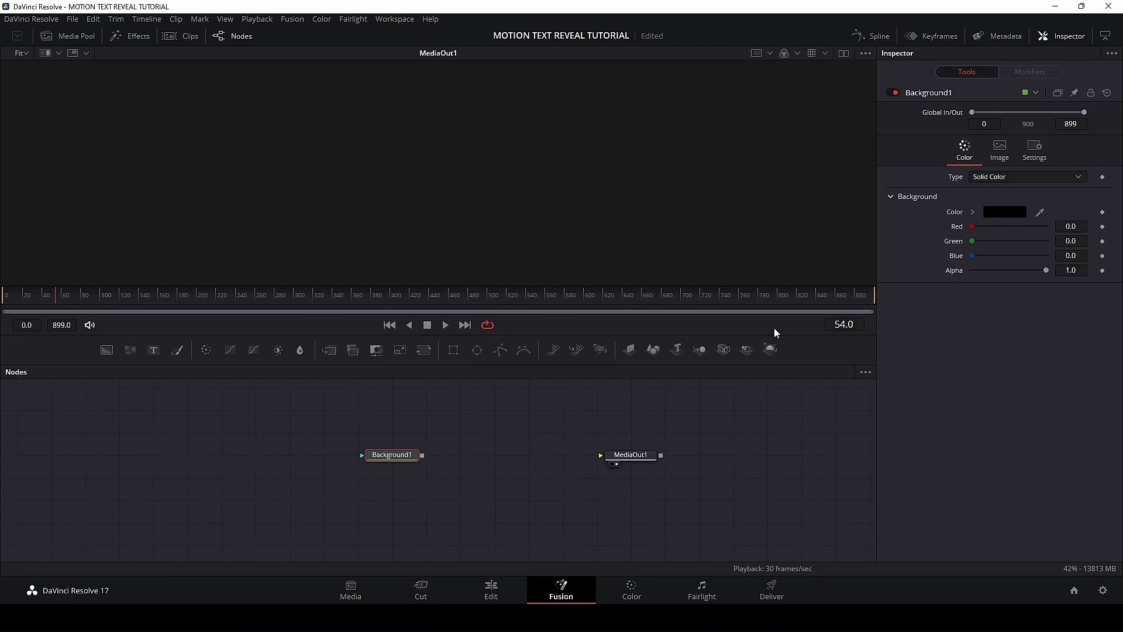
{"action": "left_click", "coordinate": [1010, 212]}
{"action": "left_click_drag", "start_coordinate": [695, 264], "coordinate": [691, 223]}
{"action": "left_click", "coordinate": [677, 413]}
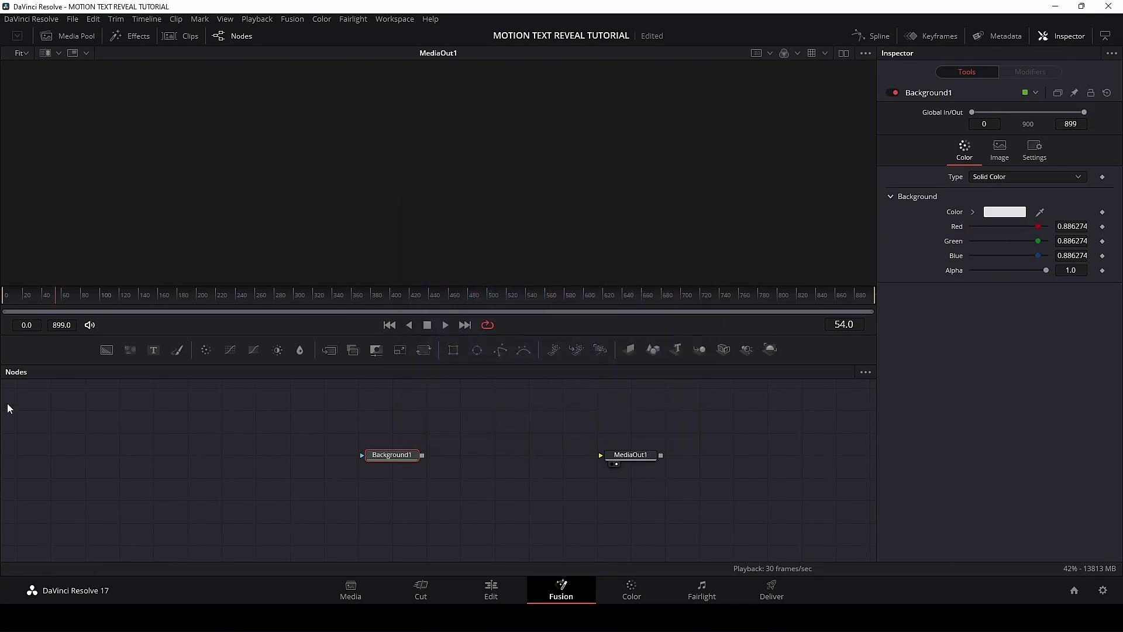
Step: Merge a Text node reading "MOTION" over the background and connect the merge to MediaOut1
{"action": "left_click_drag", "start_coordinate": [154, 350], "coordinate": [422, 455]}
{"action": "left_click_drag", "start_coordinate": [491, 455], "coordinate": [627, 456]}
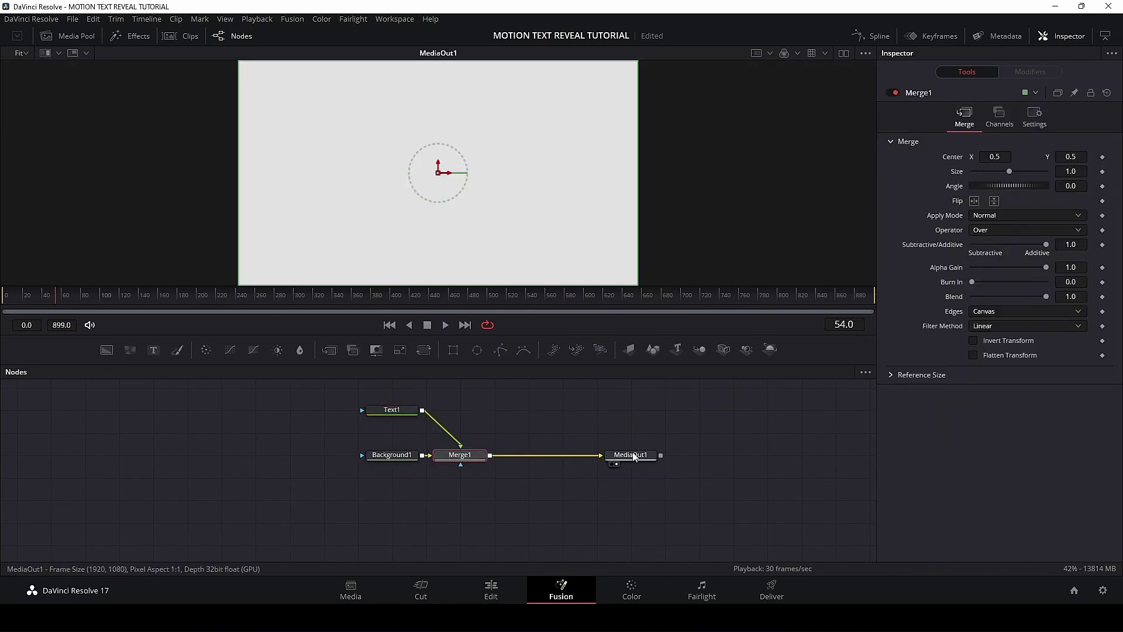
{"action": "left_click", "coordinate": [387, 412]}
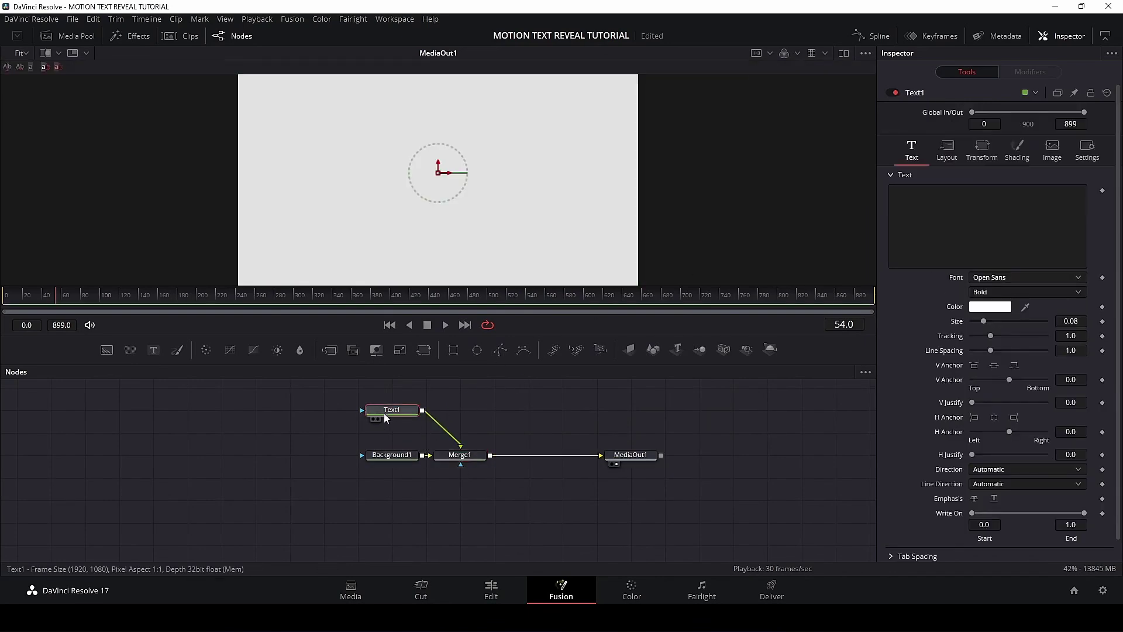
{"action": "left_click", "coordinate": [938, 196]}
{"action": "type", "text": "MOTION"}
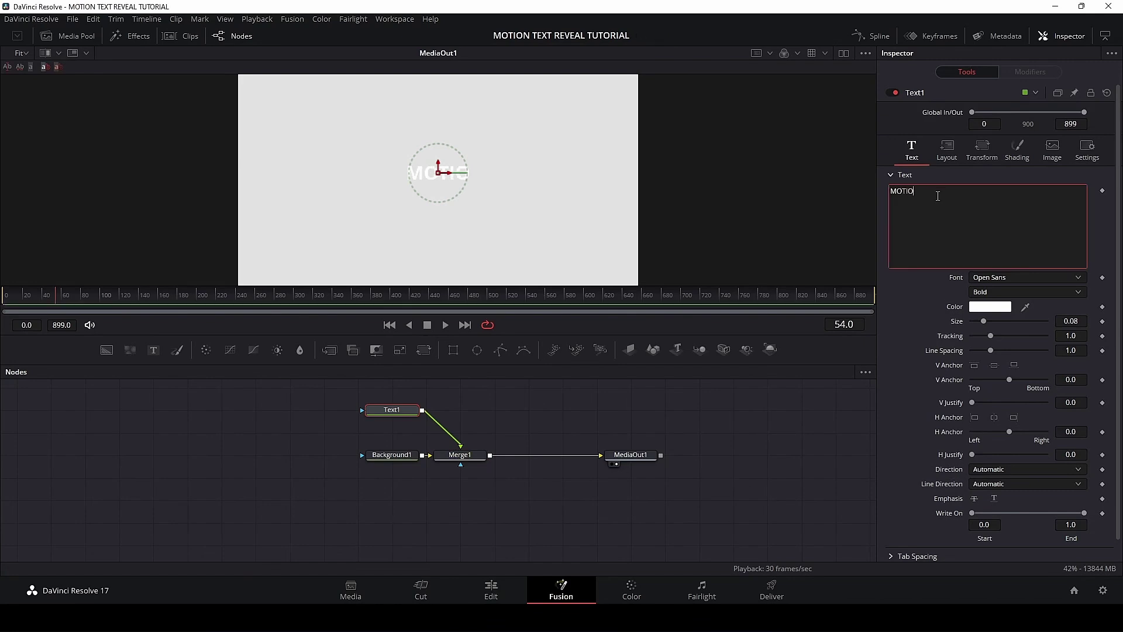
Step: Style the MOTION text in near-black Cocogoose Pro Italic with size 0.126 and tracking 0.945
{"action": "left_click", "coordinate": [990, 306]}
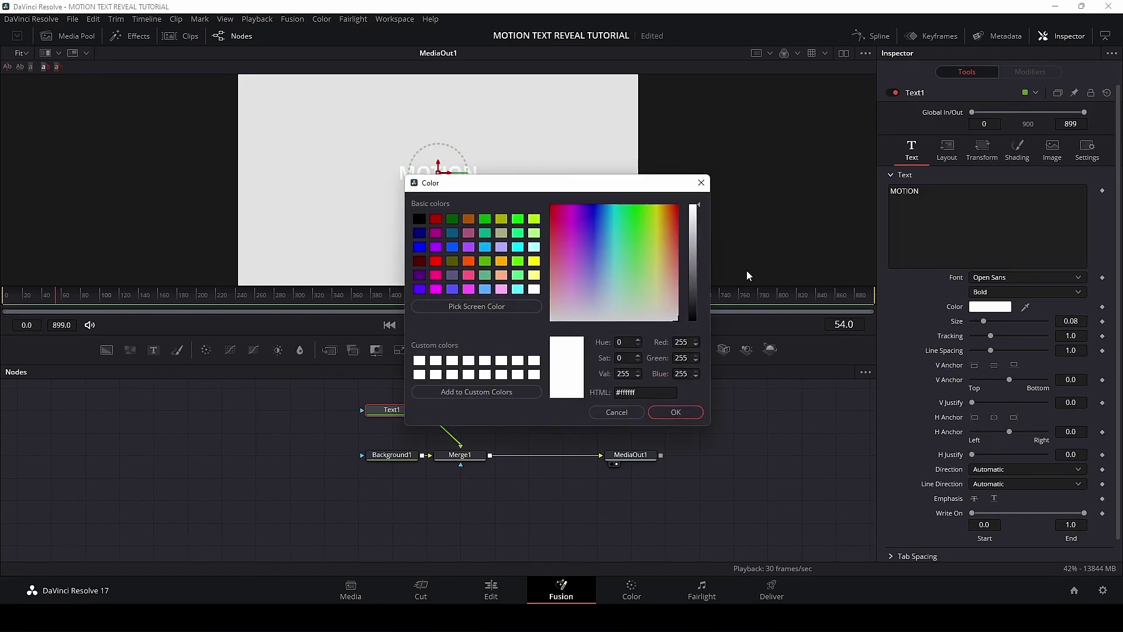
{"action": "left_click_drag", "start_coordinate": [692, 260], "coordinate": [696, 310]}
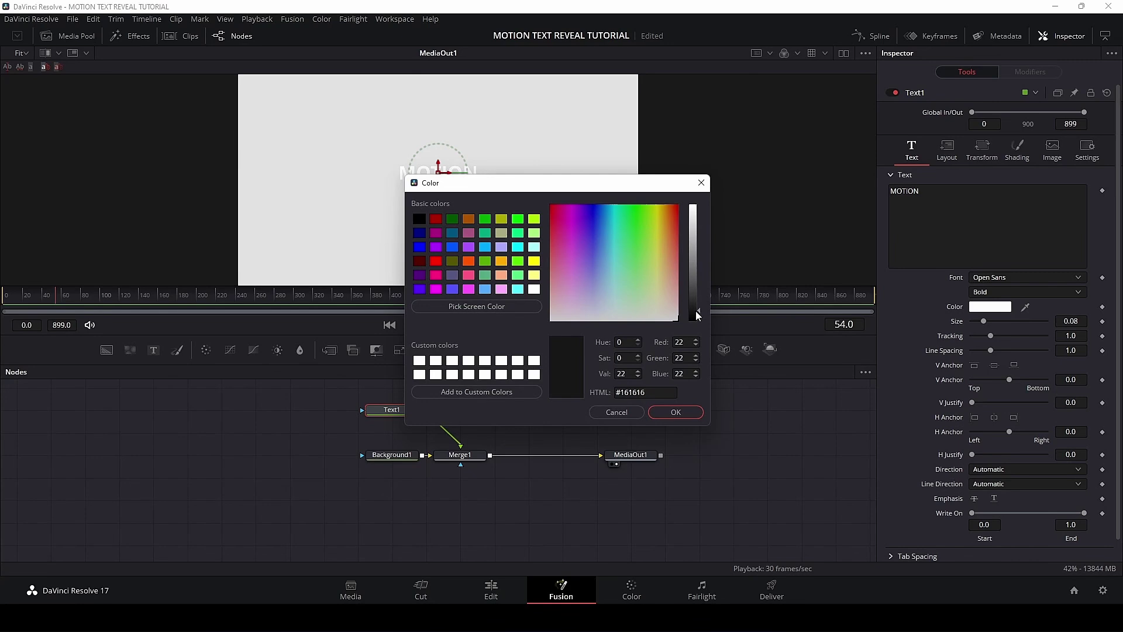
{"action": "left_click", "coordinate": [675, 412]}
{"action": "left_click", "coordinate": [1008, 276]}
{"action": "key", "text": "c"}
{"action": "left_click", "coordinate": [995, 458]}
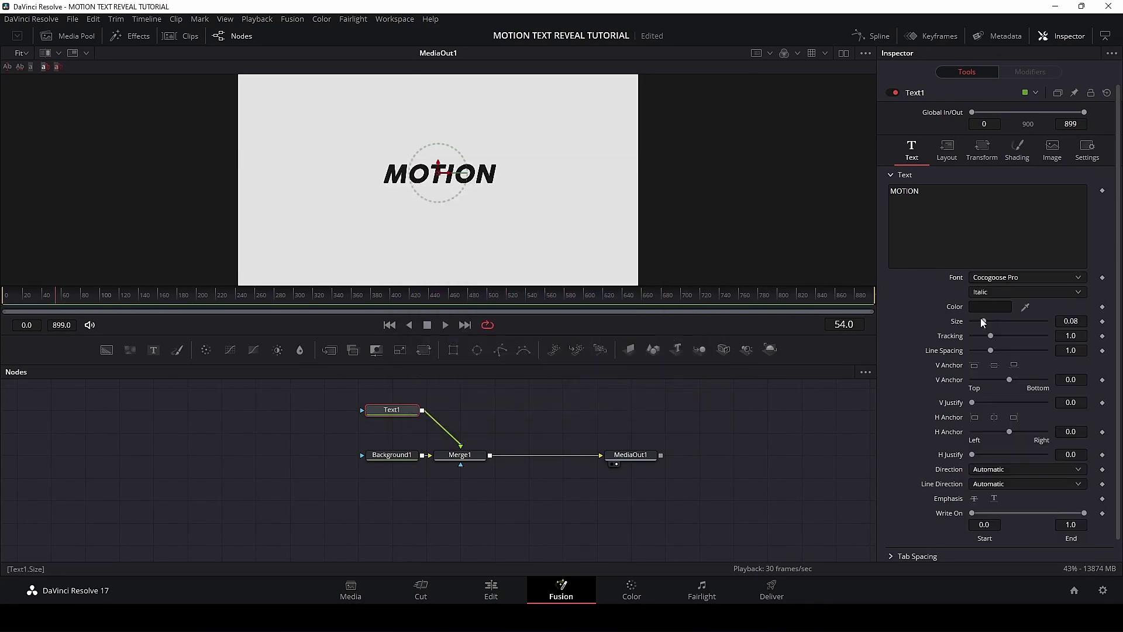
{"action": "left_click_drag", "start_coordinate": [990, 335], "coordinate": [992, 321]}
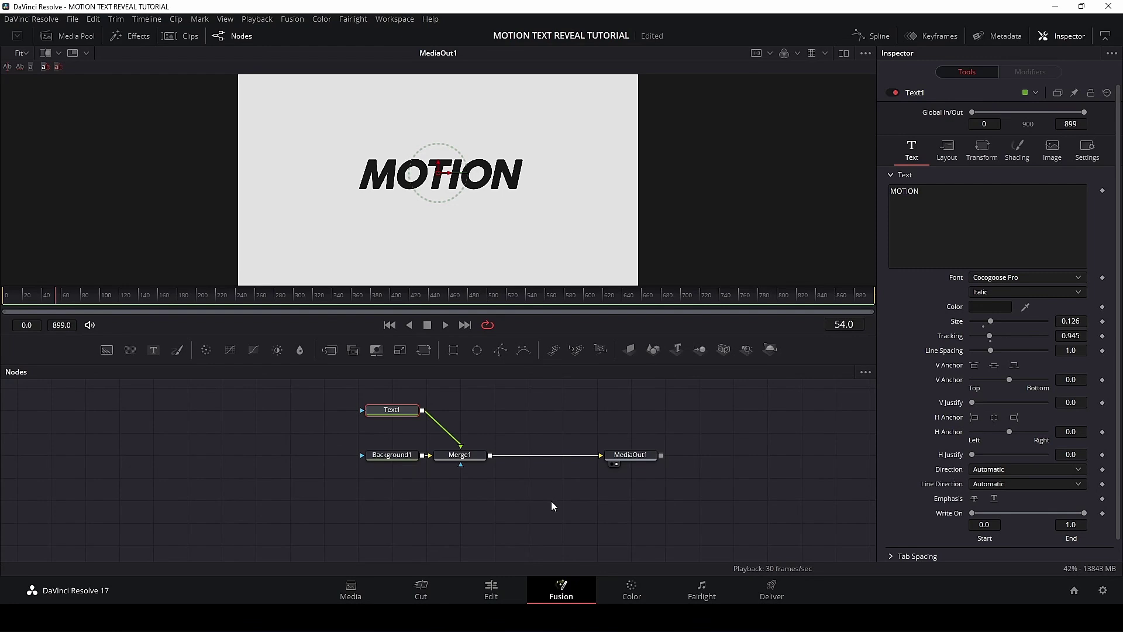
Step: Add a second Background node above the main node chain and mask it with a Rectangle node
{"action": "left_click_drag", "start_coordinate": [551, 501], "coordinate": [517, 515]}
{"action": "left_click_drag", "start_coordinate": [104, 353], "coordinate": [520, 412]}
{"action": "left_click_drag", "start_coordinate": [573, 436], "coordinate": [574, 463]}
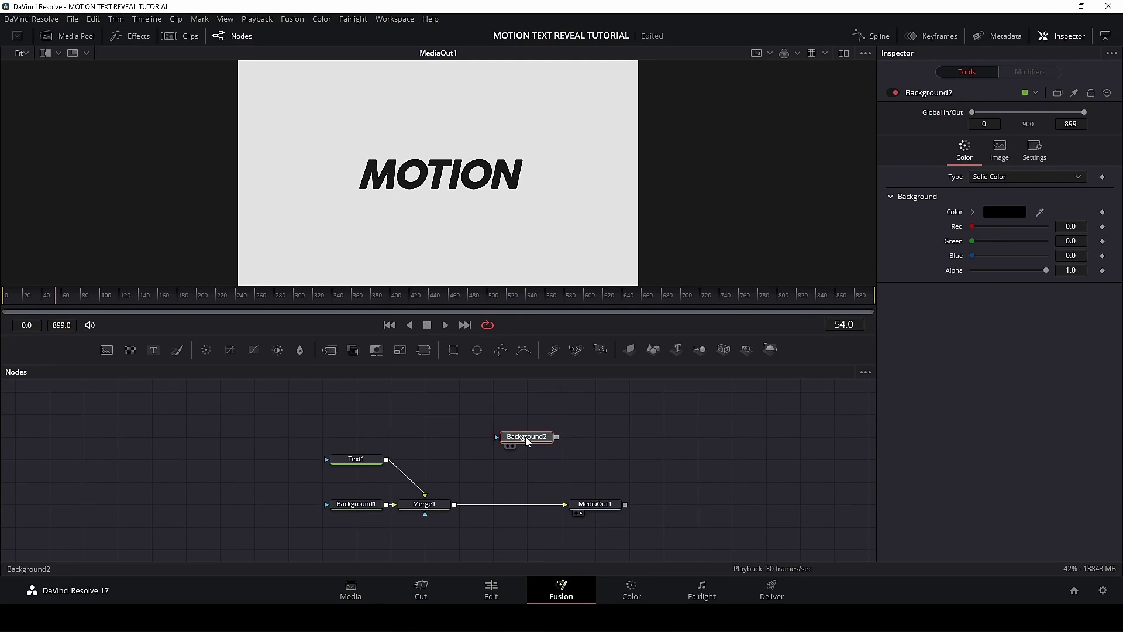
{"action": "left_click_drag", "start_coordinate": [454, 350], "coordinate": [527, 446]}
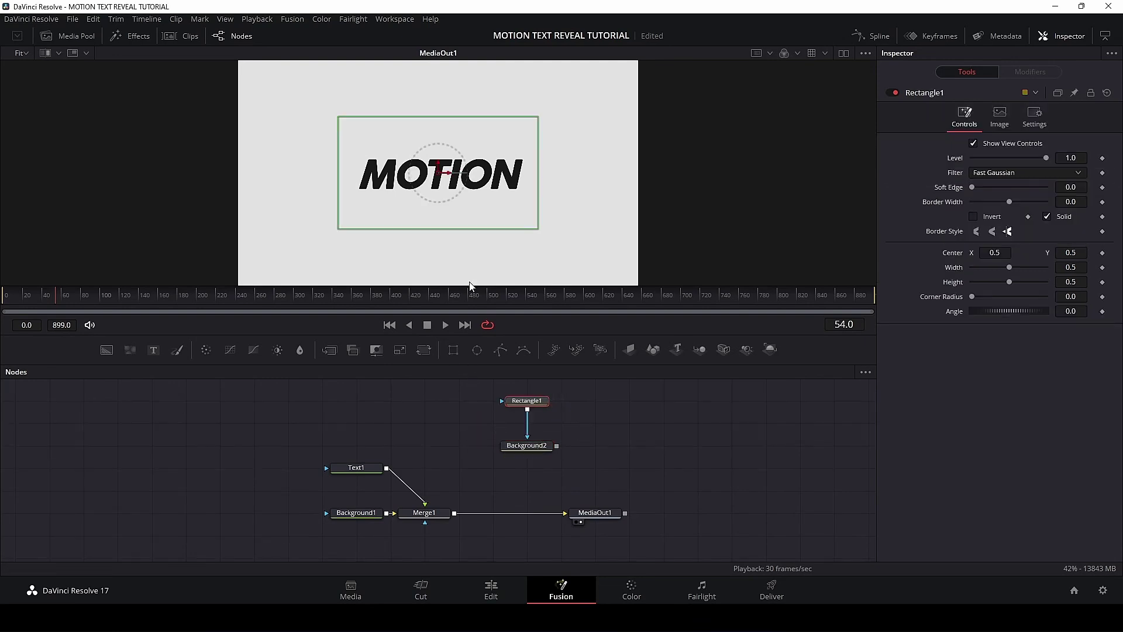
Step: Shape the Rectangle1 mask into a thin vertical line about 0.0048 wide and 0.228 high
{"action": "left_click_drag", "start_coordinate": [538, 183], "coordinate": [439, 184]}
{"action": "scroll", "coordinate": [486, 228], "scroll_direction": "up", "scroll_amount": 3}
{"action": "left_click_drag", "start_coordinate": [353, 175], "coordinate": [350, 174]}
{"action": "left_click", "coordinate": [16, 53]}
{"action": "left_click", "coordinate": [16, 65]}
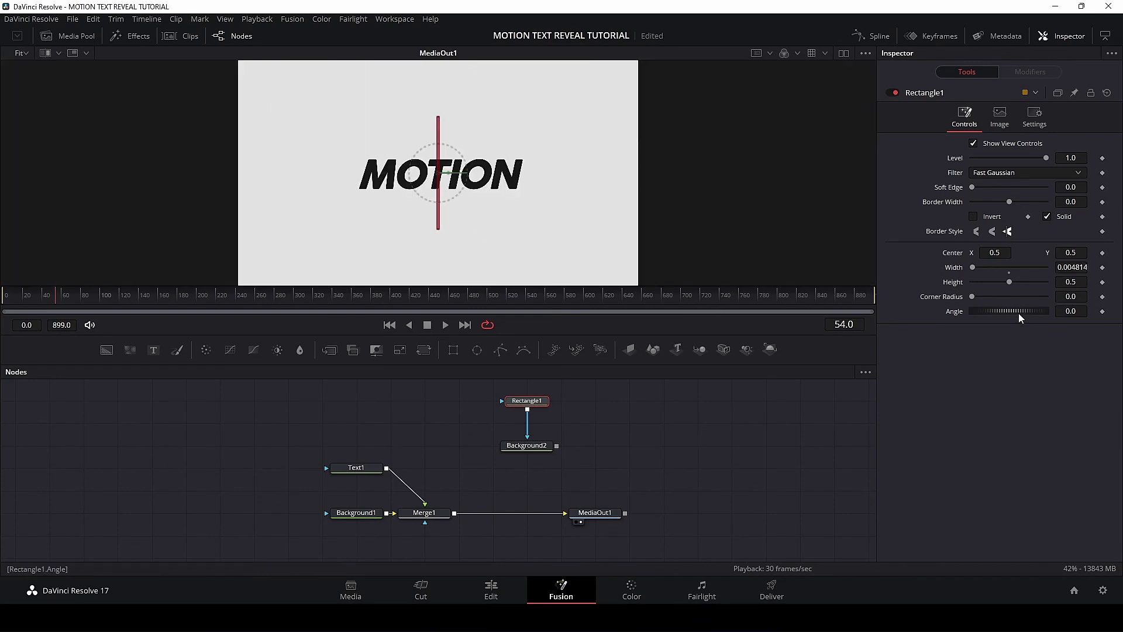
{"action": "left_click_drag", "start_coordinate": [1009, 282], "coordinate": [991, 282]}
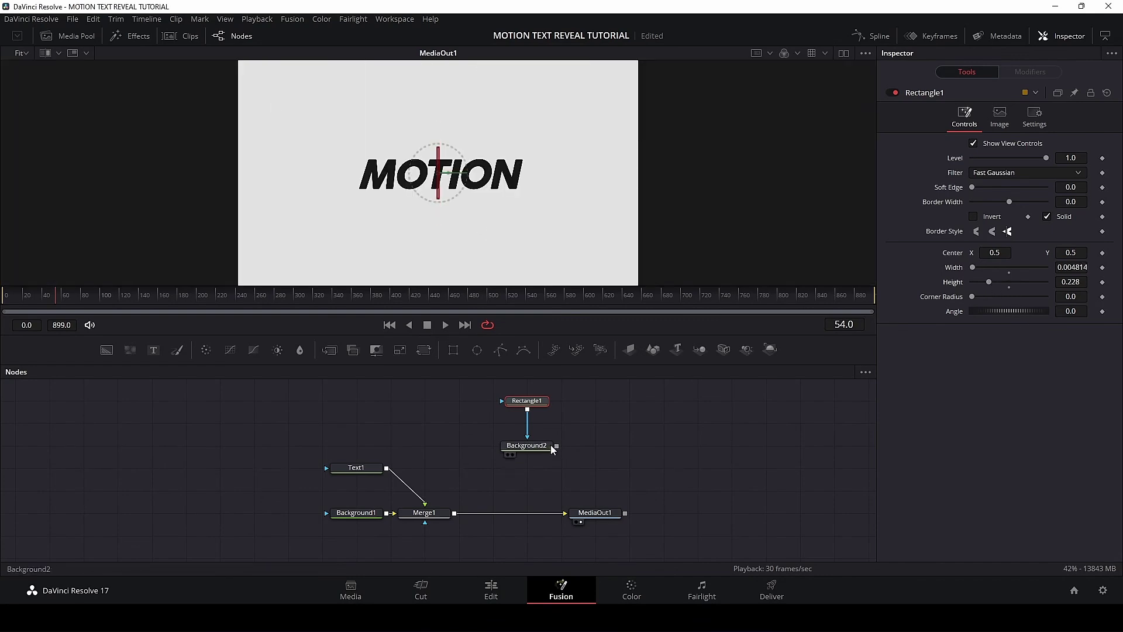
Step: Merge Background2 between Merge1 and MediaOut1 and shift the line's nodes away from the text nodes to make room
{"action": "left_click_drag", "start_coordinate": [557, 448], "coordinate": [456, 512]}
{"action": "left_click_drag", "start_coordinate": [593, 514], "coordinate": [624, 514]}
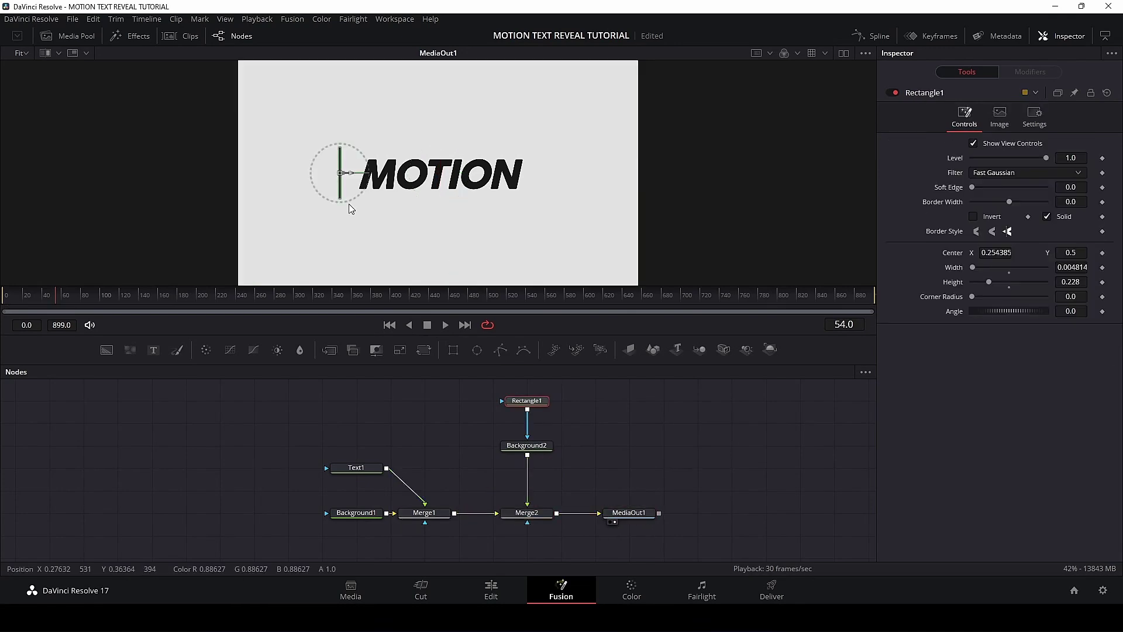
{"action": "left_click_drag", "start_coordinate": [477, 393], "coordinate": [743, 558]}
{"action": "left_click_drag", "start_coordinate": [645, 514], "coordinate": [748, 514]}
{"action": "left_click", "coordinate": [433, 448]}
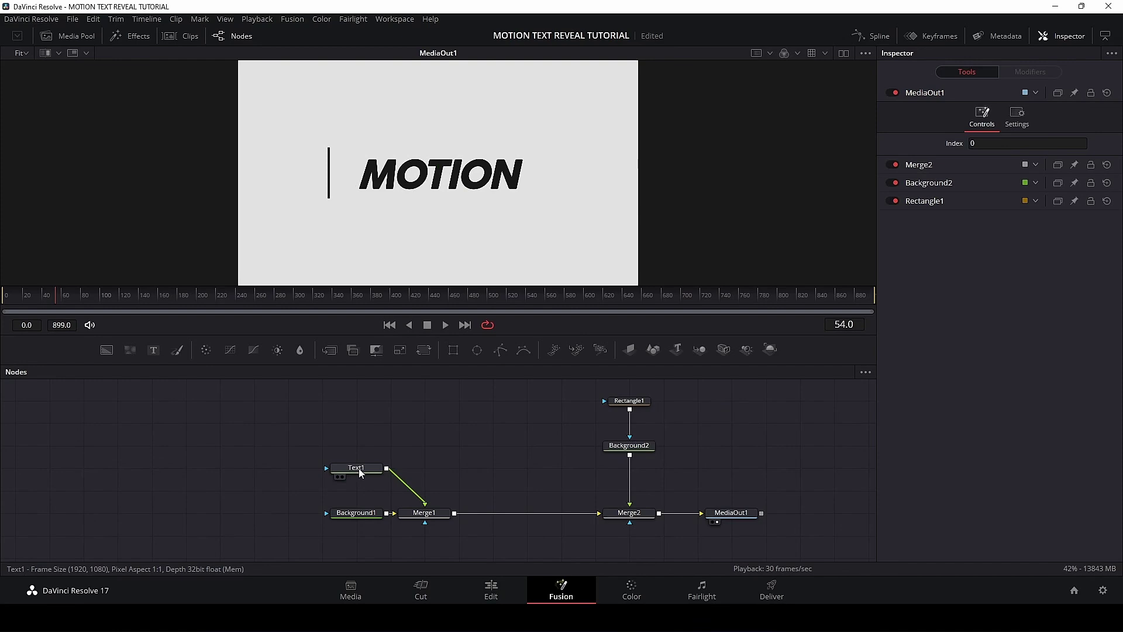
Step: Duplicate the Text1 node and merge the copy into the chain right after Merge1
{"action": "left_click", "coordinate": [368, 467]}
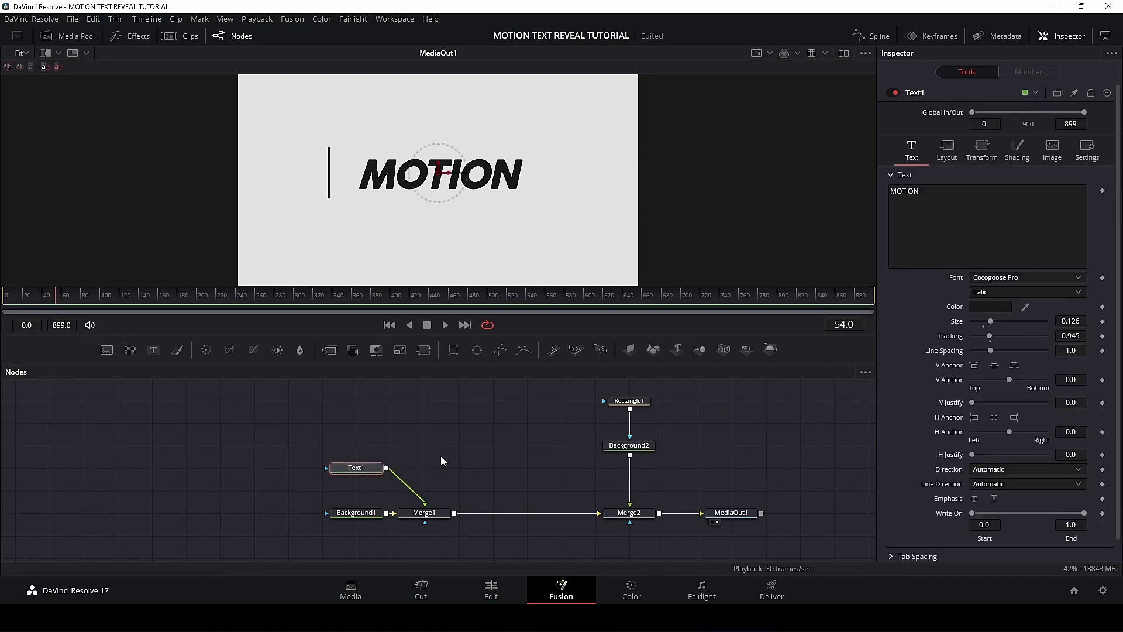
{"action": "key", "text": "ctrl+v"}
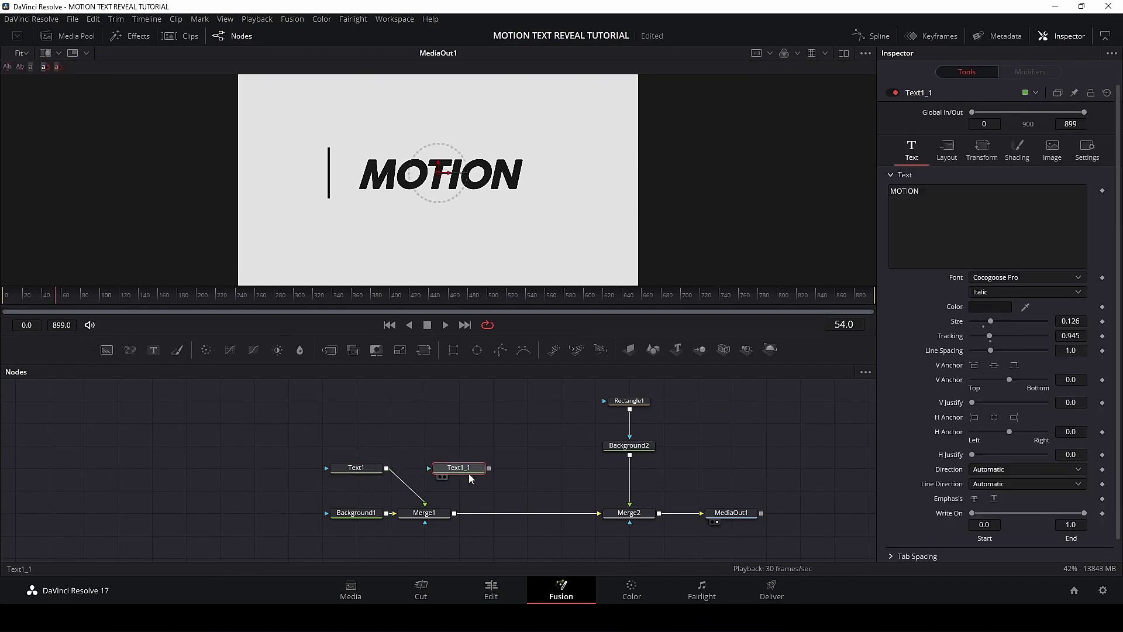
{"action": "left_click_drag", "start_coordinate": [490, 468], "coordinate": [455, 513]}
{"action": "left_click_drag", "start_coordinate": [446, 467], "coordinate": [472, 462]}
Step: Rename the duplicated text node to Text2
{"action": "left_click", "coordinate": [474, 466]}
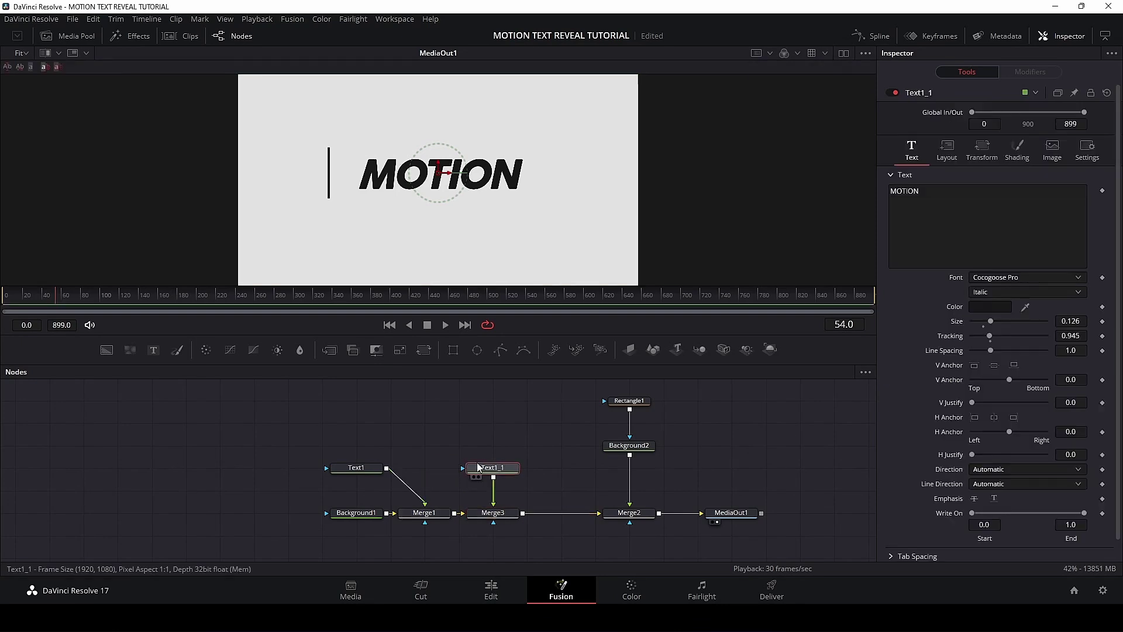
{"action": "key", "text": "F2"}
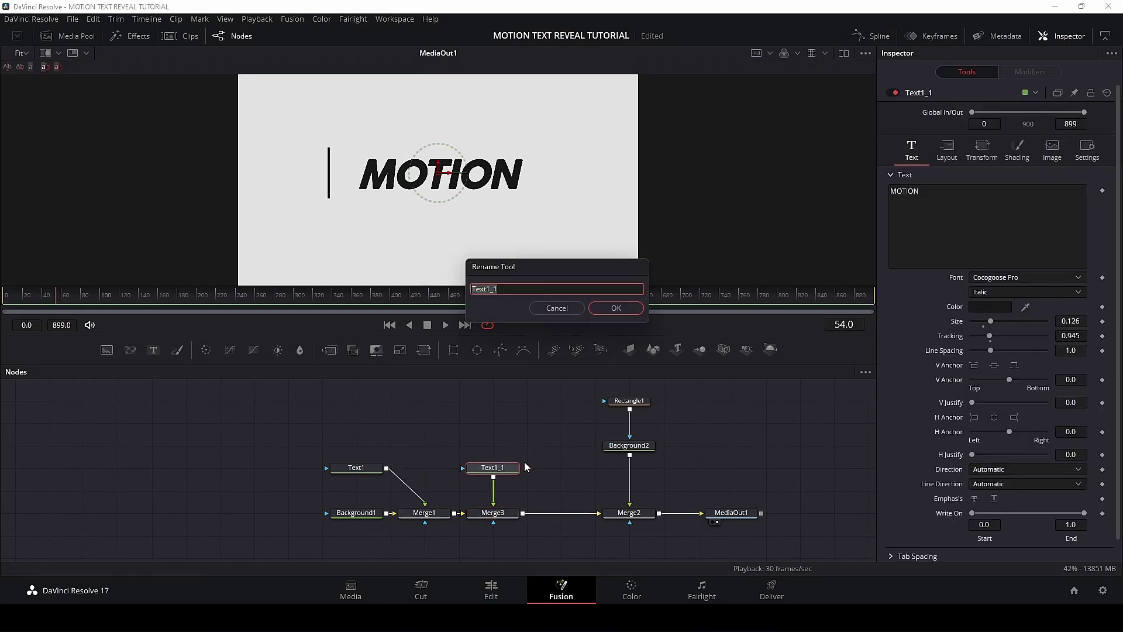
{"action": "key", "text": "Right"}
{"action": "key", "text": "BackSpace"}
{"action": "type", "text": "2"}
{"action": "key", "text": "Return"}
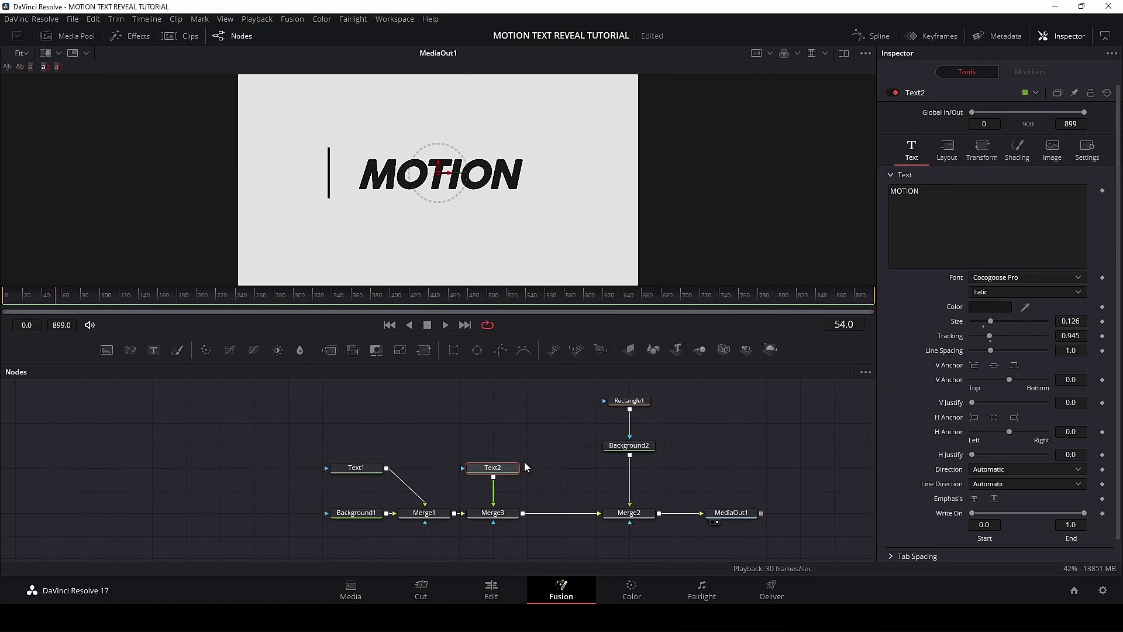
Step: Replace the wording of Text2 with "FUSION"
{"action": "left_click", "coordinate": [913, 224]}
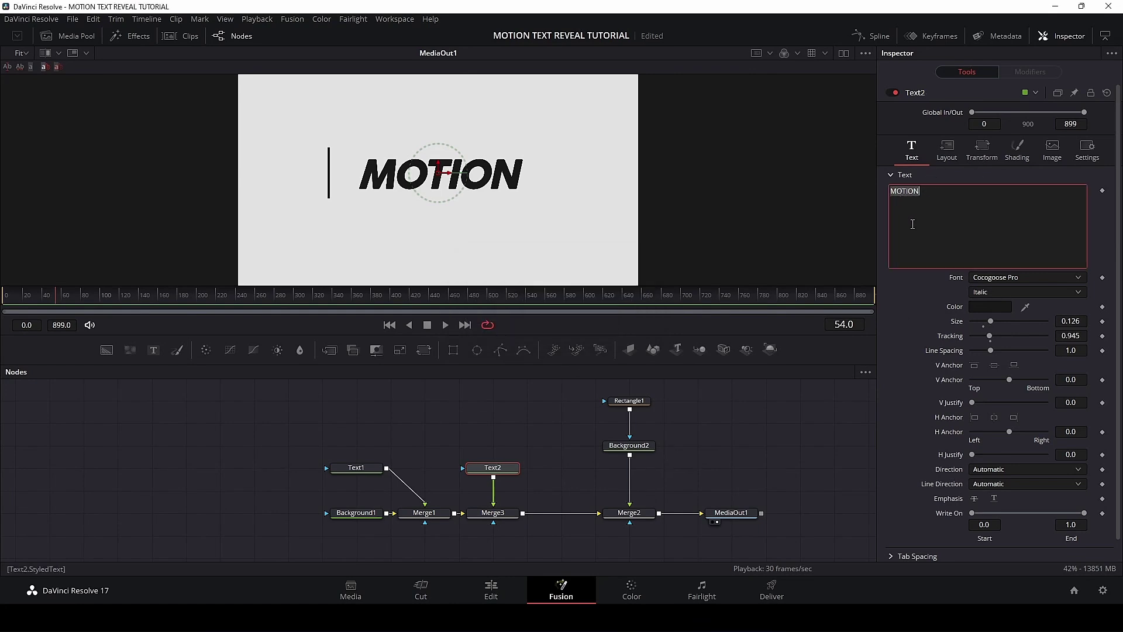
{"action": "type", "text": "FUSION"}
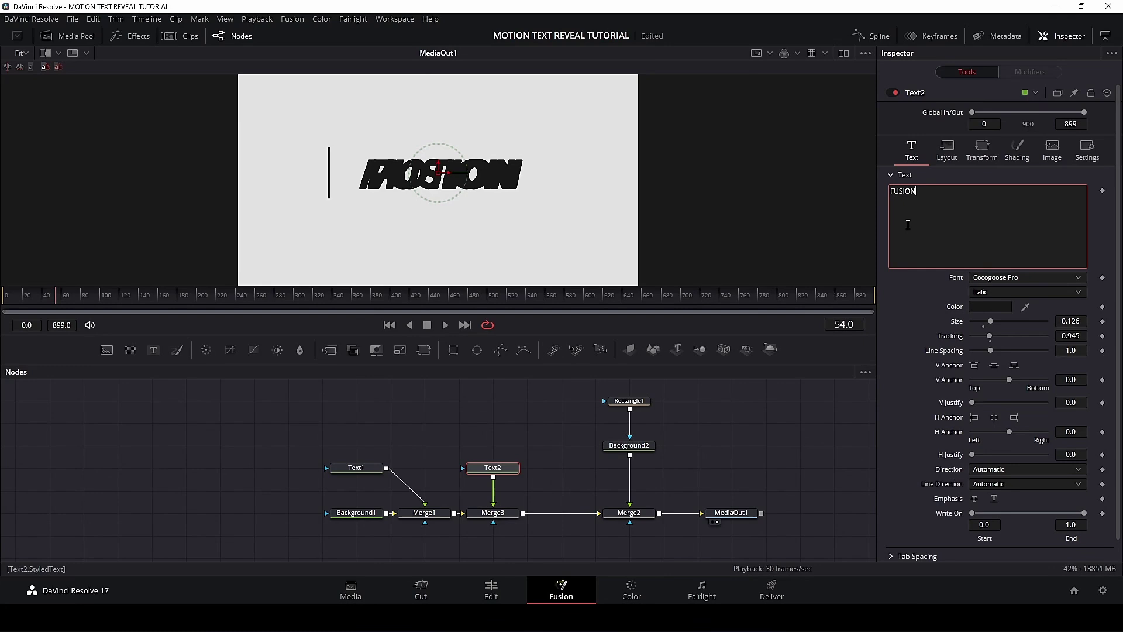
{"action": "left_click", "coordinate": [733, 273]}
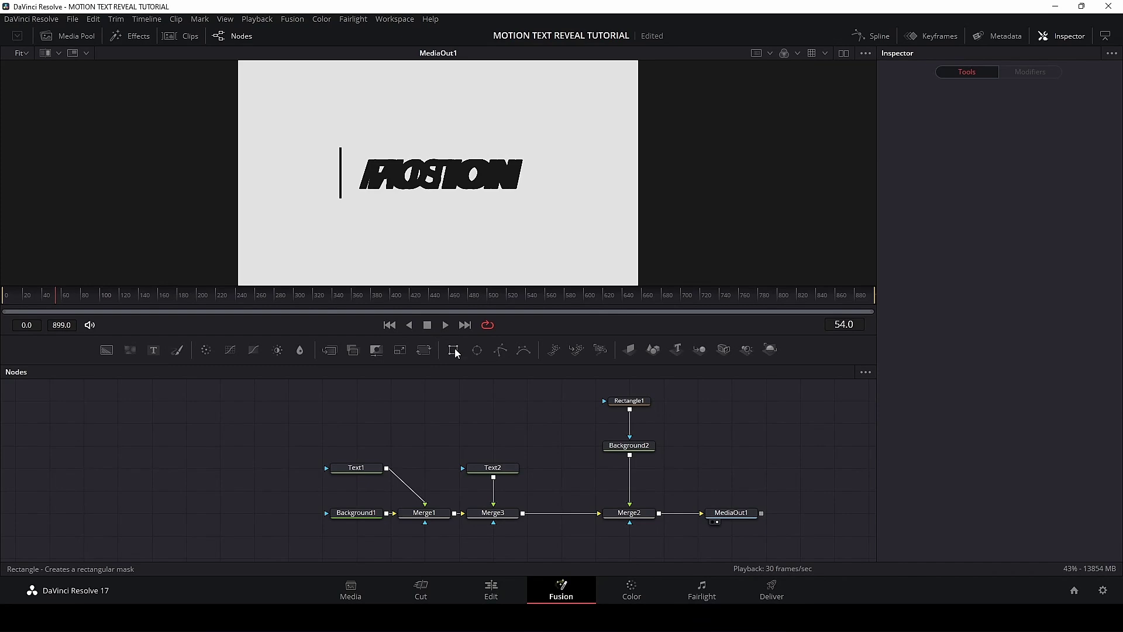
Step: Add a Rectangle mask around the words, about 0.53 wide and centred at about X 0.522, Y 0.497
{"action": "left_click_drag", "start_coordinate": [455, 349], "coordinate": [389, 401]}
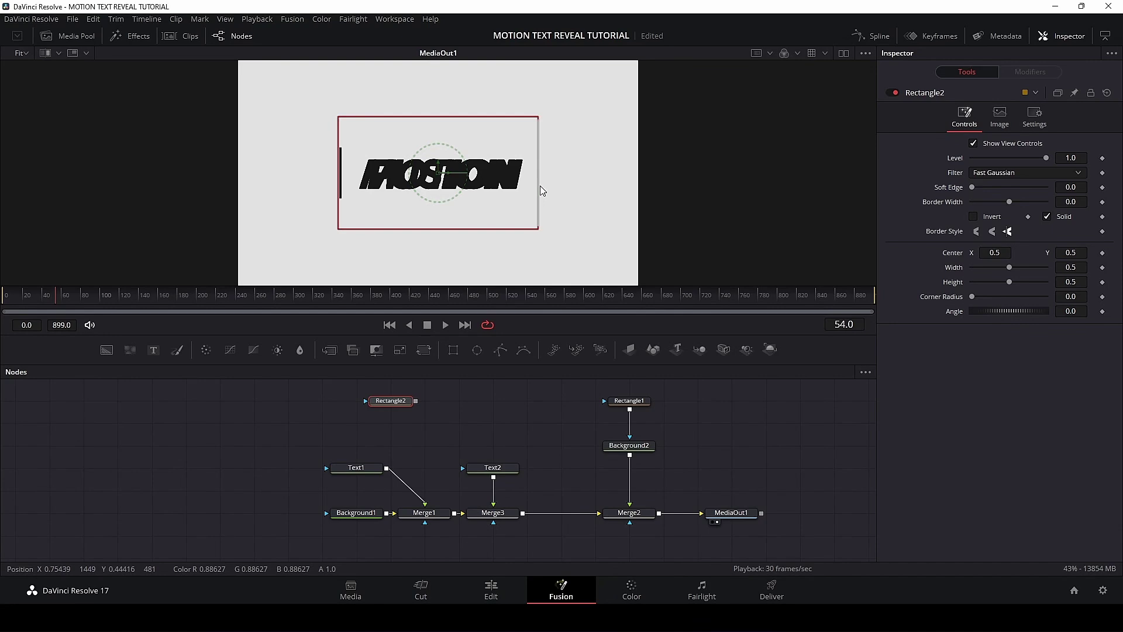
{"action": "left_click_drag", "start_coordinate": [539, 190], "coordinate": [544, 189]}
{"action": "left_click_drag", "start_coordinate": [438, 176], "coordinate": [447, 176]}
Step: Connect Rectangle2 as the mask of both Text1 and Text2, then test it with a temporary move across the words and undo that move
{"action": "left_click_drag", "start_coordinate": [416, 401], "coordinate": [358, 468]}
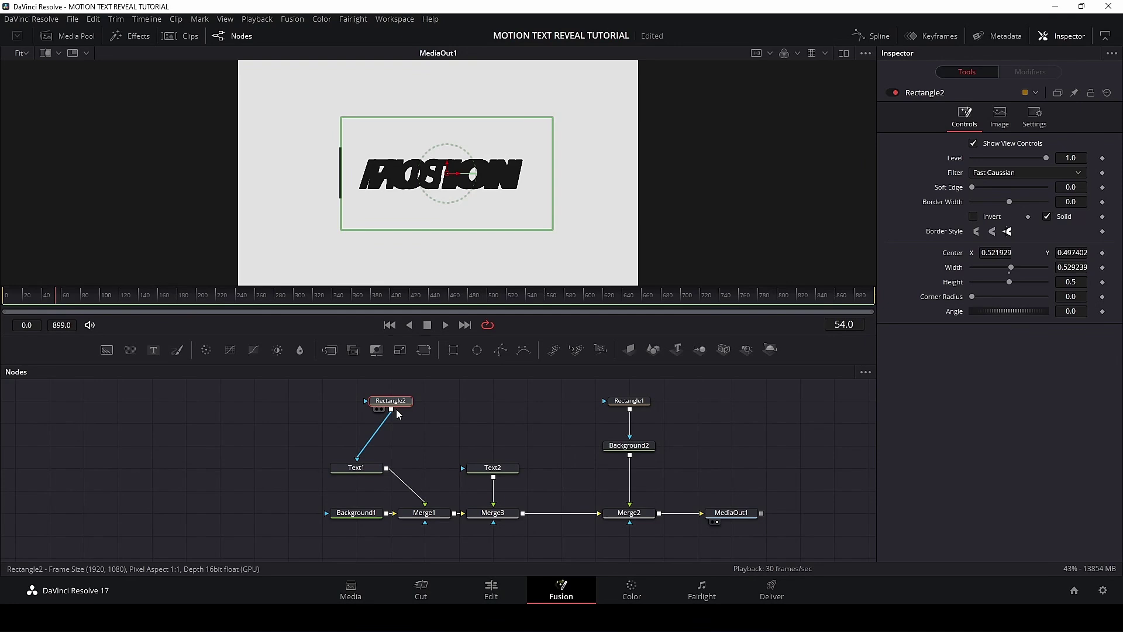
{"action": "left_click_drag", "start_coordinate": [391, 410], "coordinate": [493, 467]}
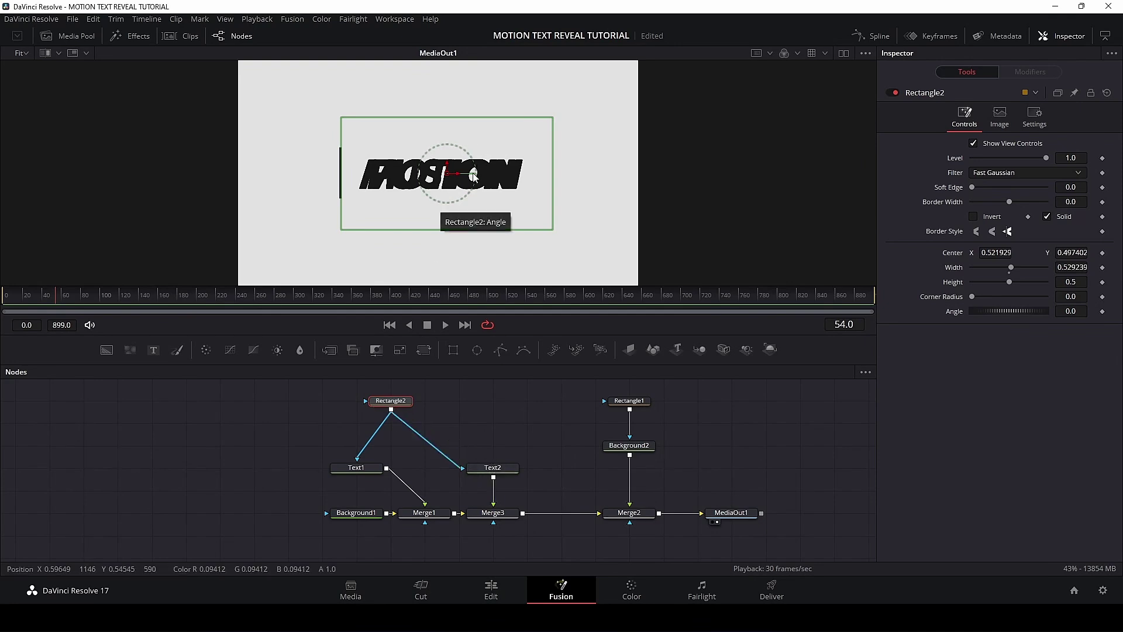
{"action": "left_click_drag", "start_coordinate": [460, 179], "coordinate": [302, 186]}
{"action": "key", "text": "ctrl+z"}
Step: Enable Apply Mask Inverted in the settings of Text2
{"action": "left_click", "coordinate": [497, 469]}
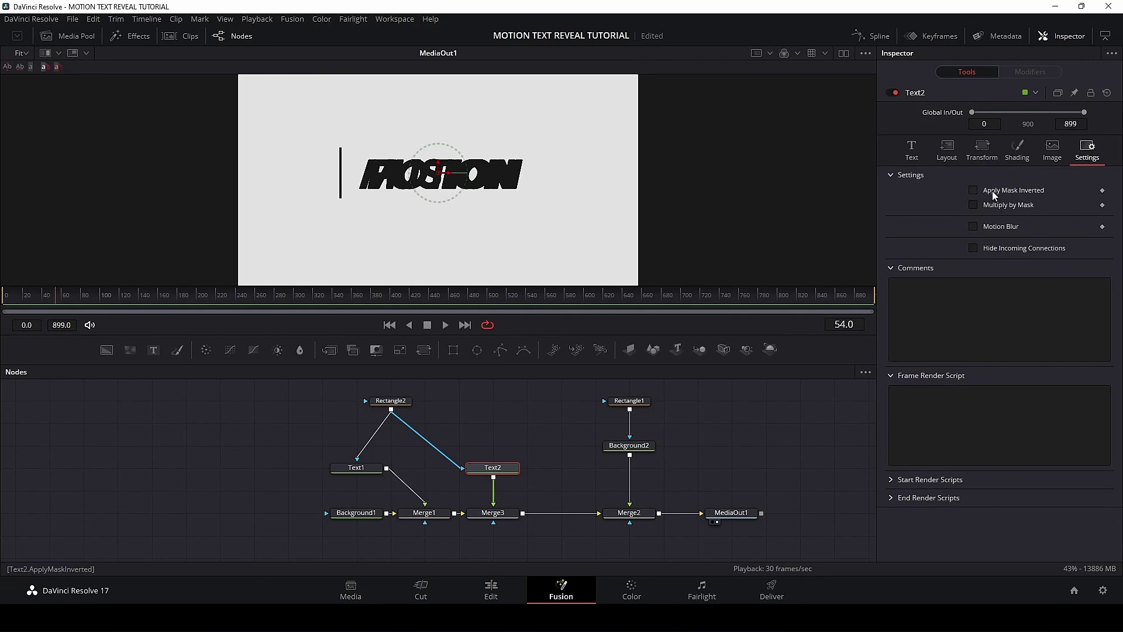
{"action": "left_click", "coordinate": [974, 191]}
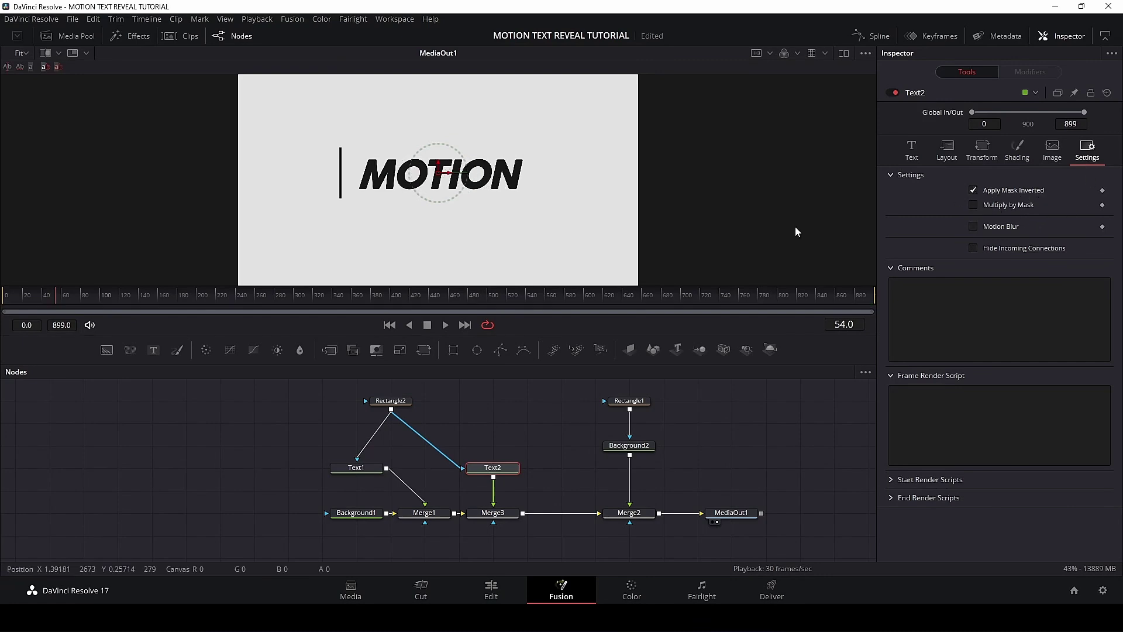
Step: Try moving the Rectangle2 mask and the Rectangle1 line separately across the text, returning each to its place
{"action": "left_click", "coordinate": [396, 402]}
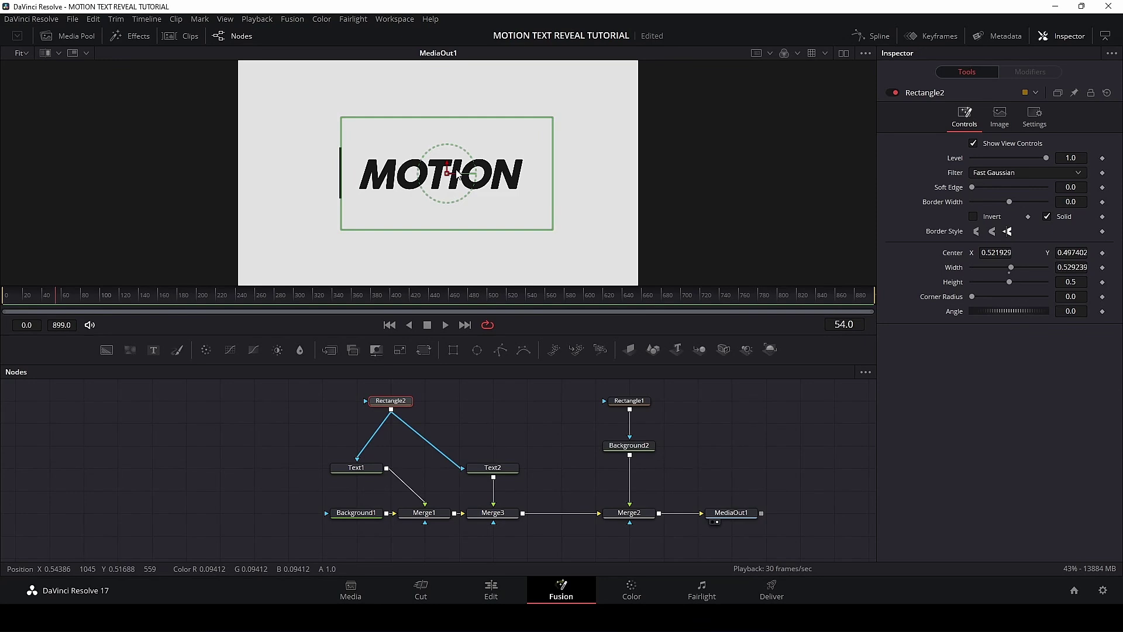
{"action": "mouse_move", "coordinate": [461, 177]}
{"action": "left_mouse_down"}
{"action": "mouse_move", "coordinate": [647, 177]}
{"action": "mouse_move", "coordinate": [244, 176]}
{"action": "mouse_move", "coordinate": [648, 169]}
{"action": "mouse_move", "coordinate": [458, 173]}
{"action": "left_mouse_up"}
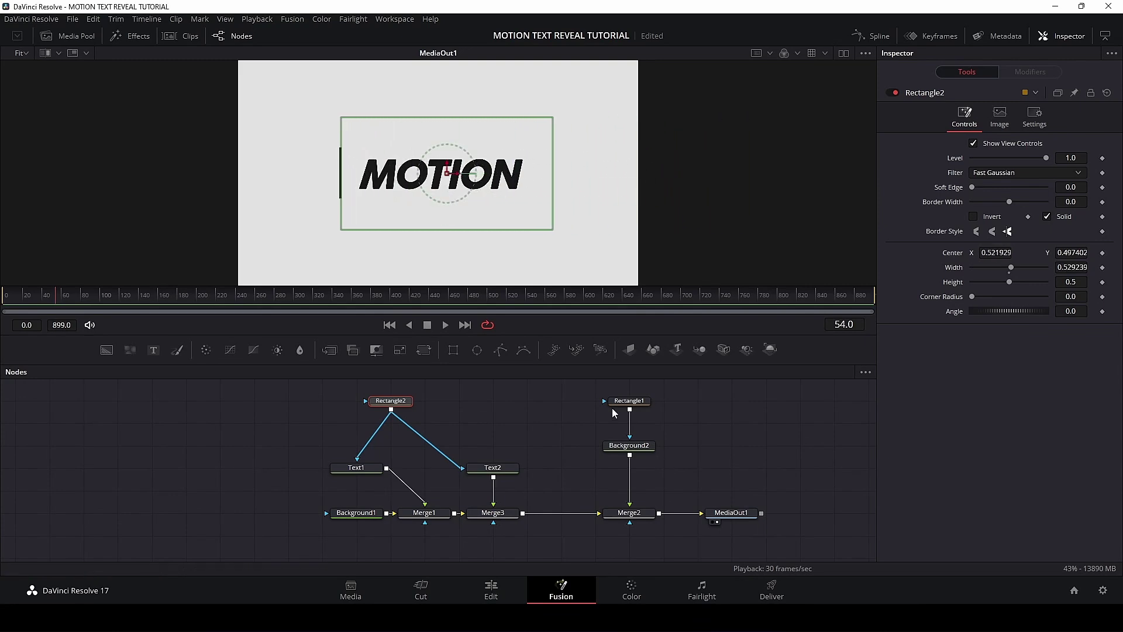
{"action": "left_click", "coordinate": [632, 405]}
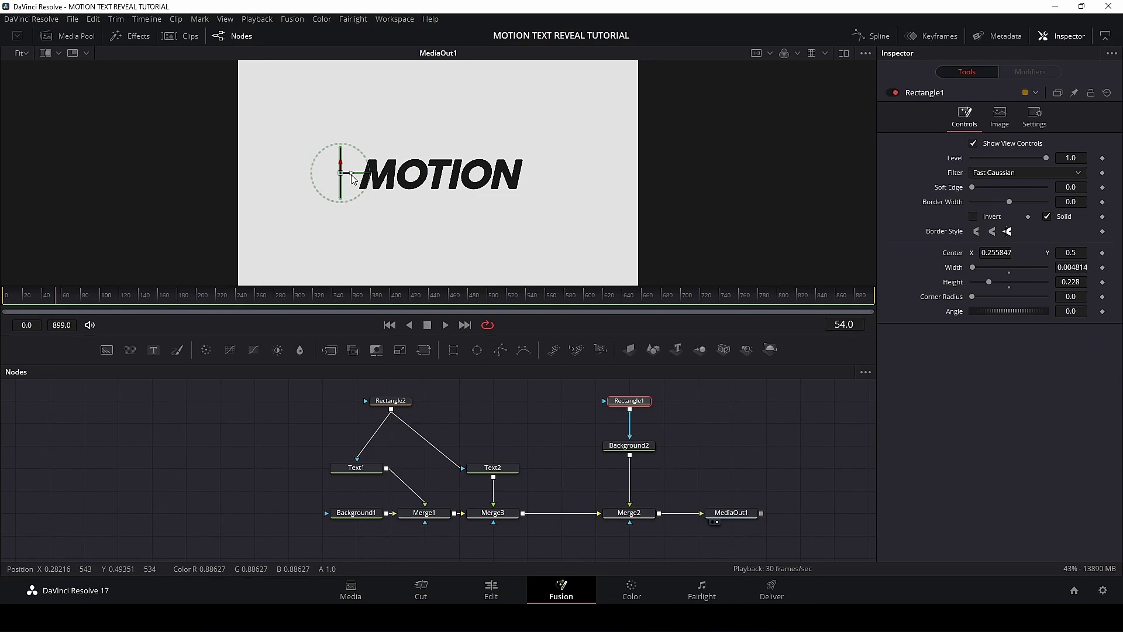
{"action": "mouse_move", "coordinate": [354, 181]}
{"action": "left_mouse_down"}
{"action": "mouse_move", "coordinate": [529, 183]}
{"action": "mouse_move", "coordinate": [323, 185]}
{"action": "mouse_move", "coordinate": [338, 185]}
{"action": "left_mouse_up"}
Step: Modify the Center parameter of Rectangle2 with an Offset Position modifier
{"action": "left_click", "coordinate": [392, 406]}
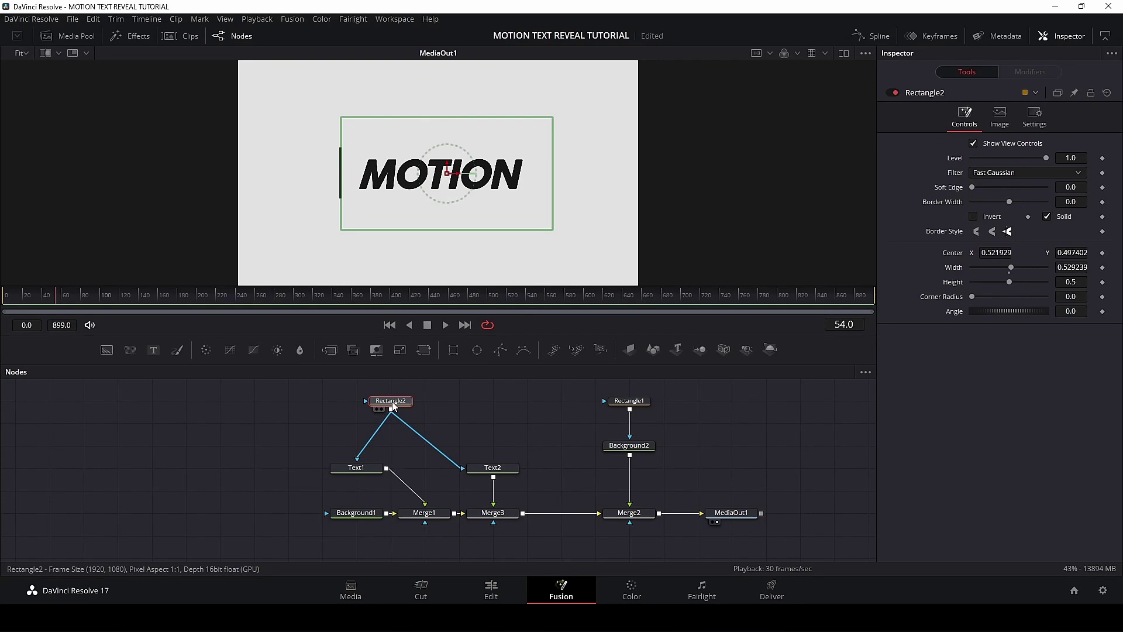
{"action": "right_click", "coordinate": [1030, 251]}
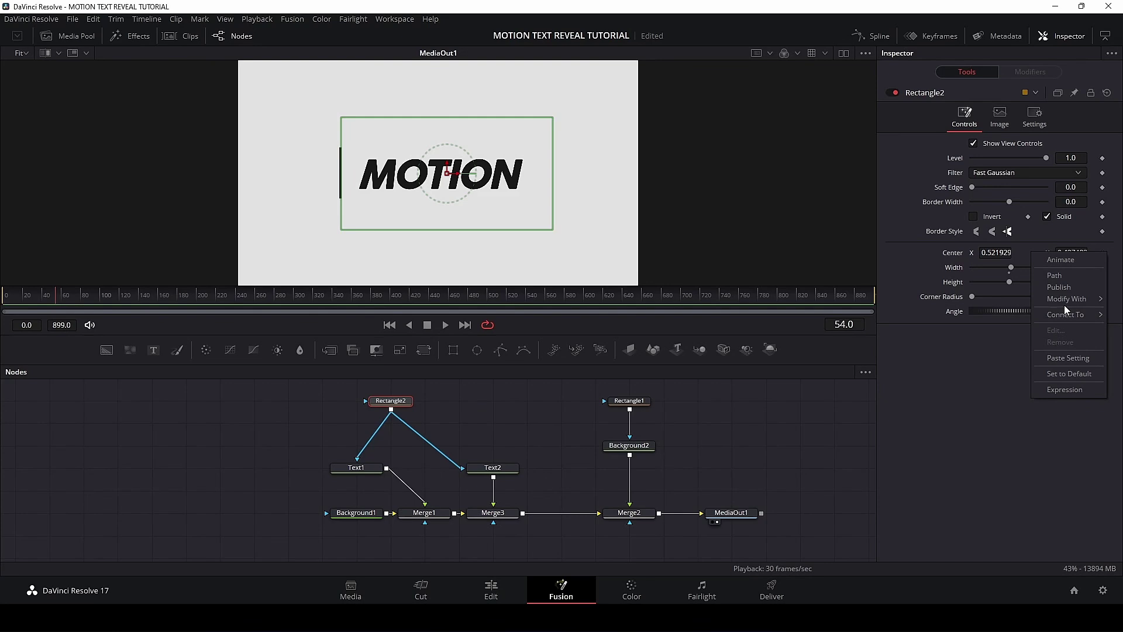
{"action": "mouse_move", "coordinate": [1066, 299]}
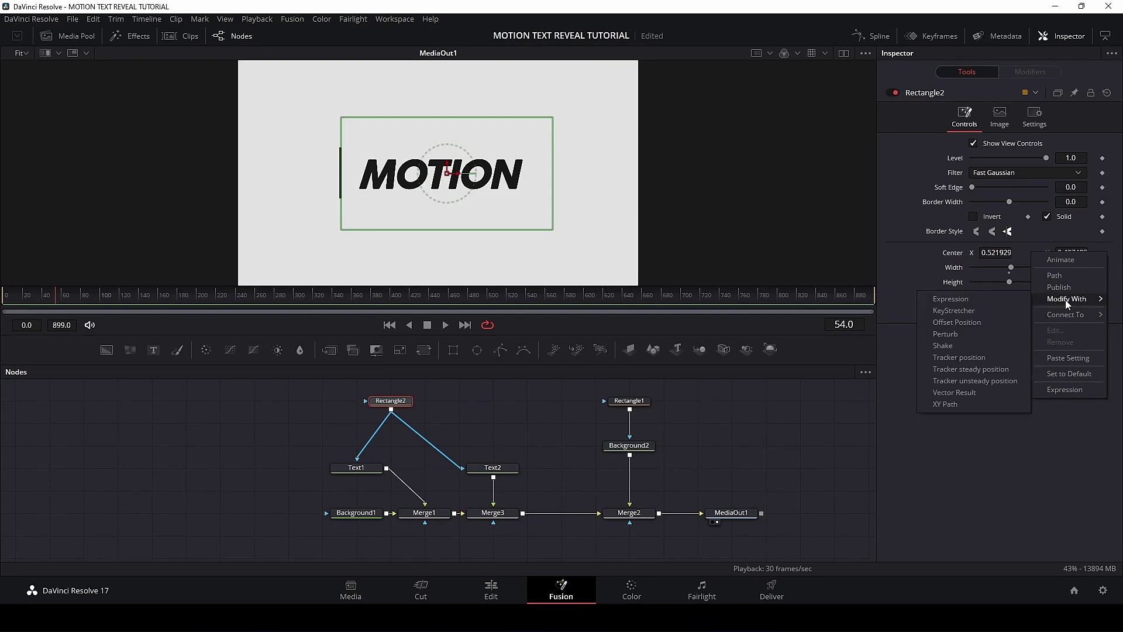
{"action": "left_click", "coordinate": [978, 322]}
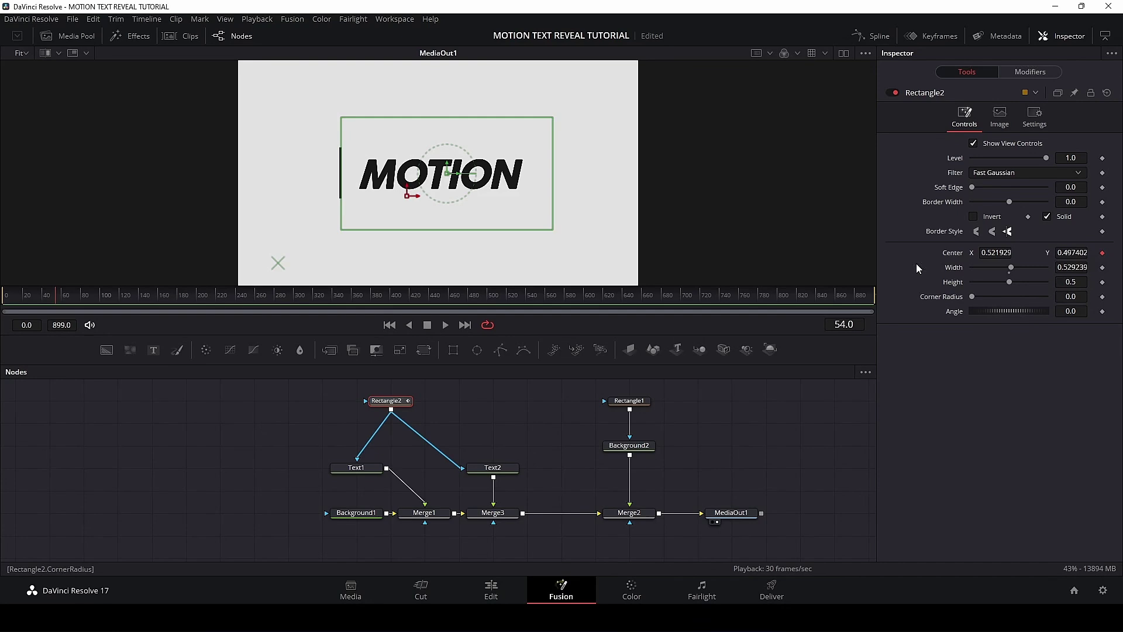
Step: Drive the Position of Rectangle2's Center offset modifier with the expression Rectangle1.Center
{"action": "left_click", "coordinate": [1028, 72]}
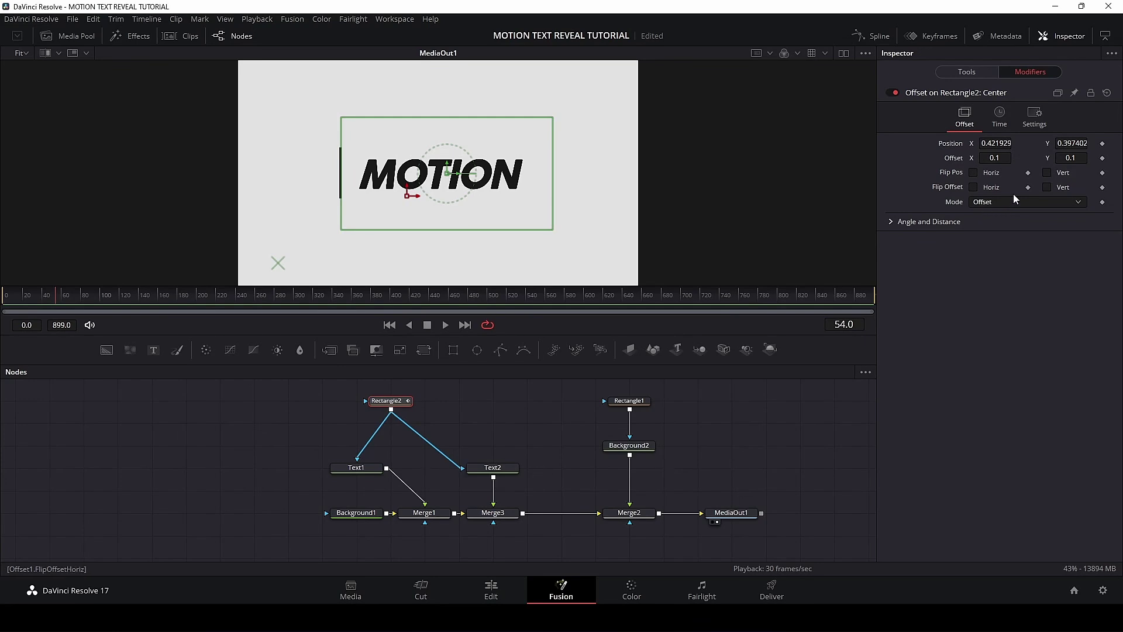
{"action": "right_click", "coordinate": [1024, 142]}
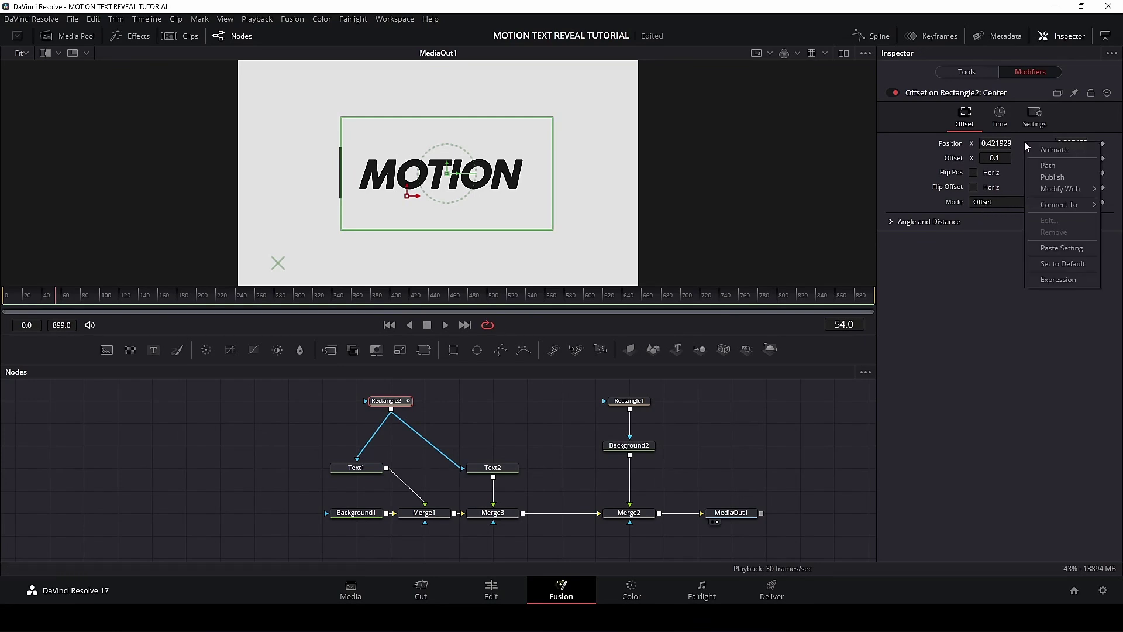
{"action": "left_click", "coordinate": [1061, 281]}
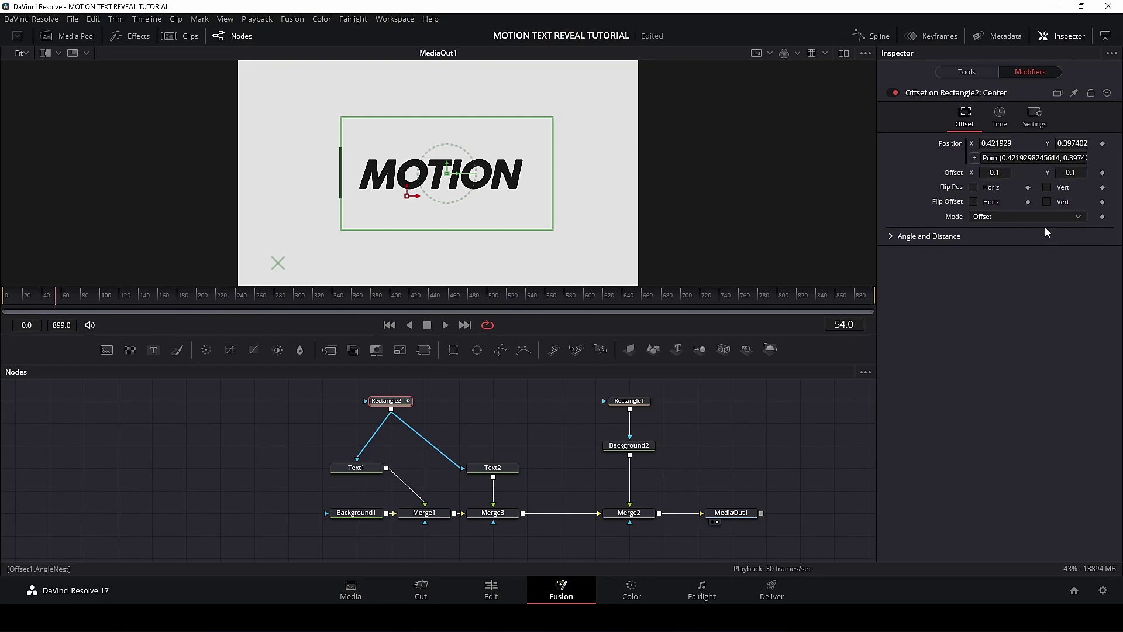
{"action": "triple_click", "coordinate": [1062, 158]}
{"action": "key", "text": "BackSpace"}
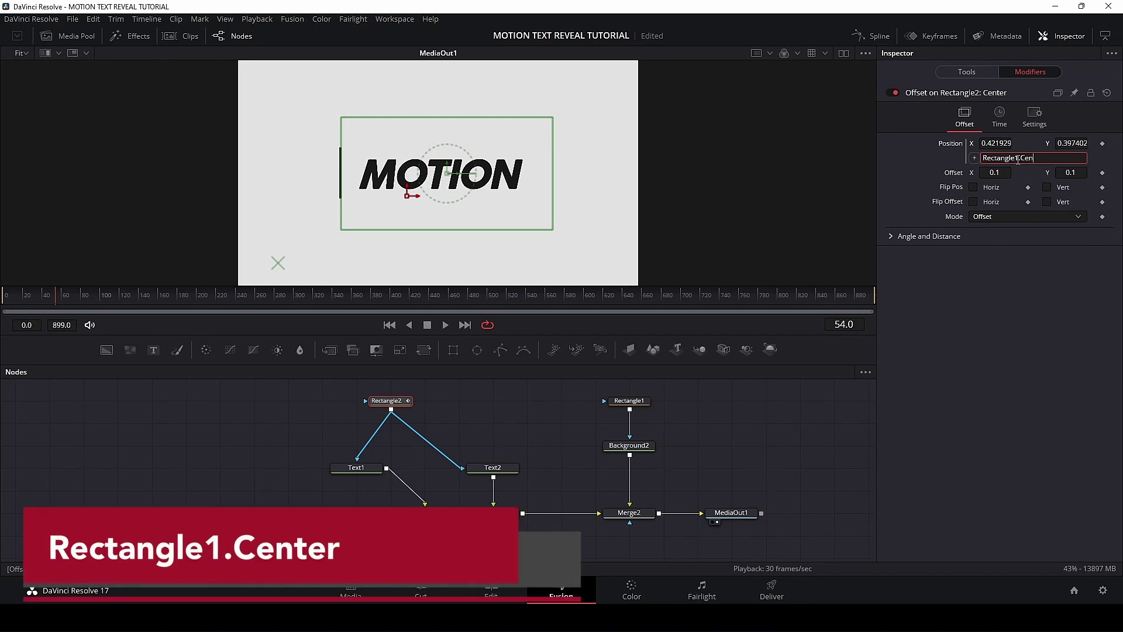
{"action": "key", "text": "Return"}
Step: Try moving the Rectangle1 line across the text to test the linked mask, and undo that move
{"action": "left_click", "coordinate": [629, 401]}
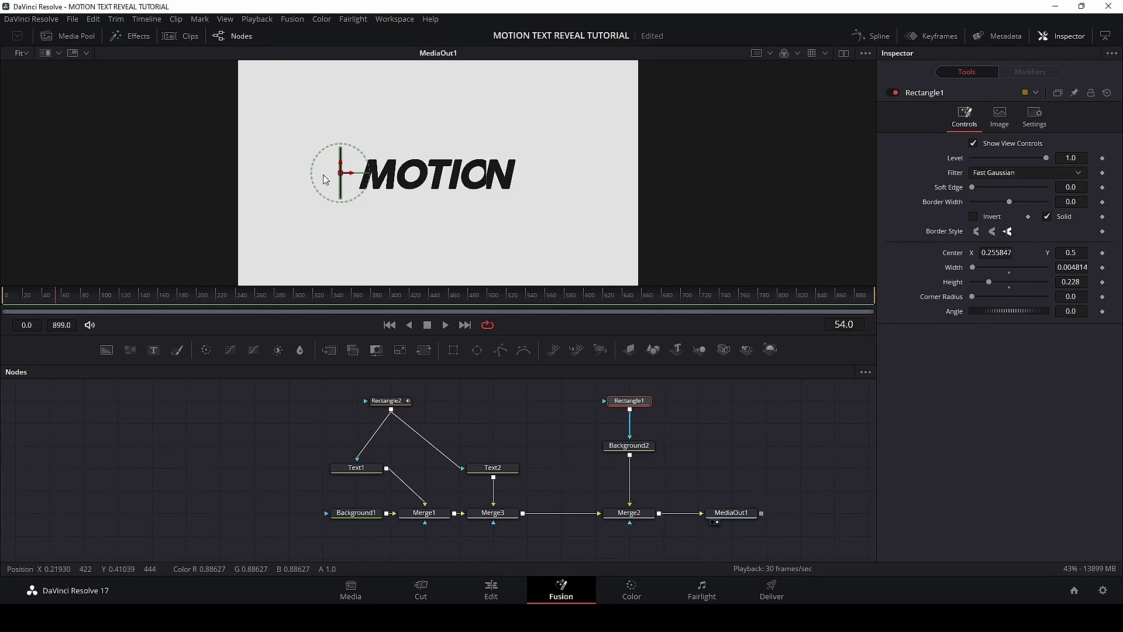
{"action": "left_click_drag", "start_coordinate": [369, 178], "coordinate": [522, 194]}
{"action": "key", "text": "ctrl+z"}
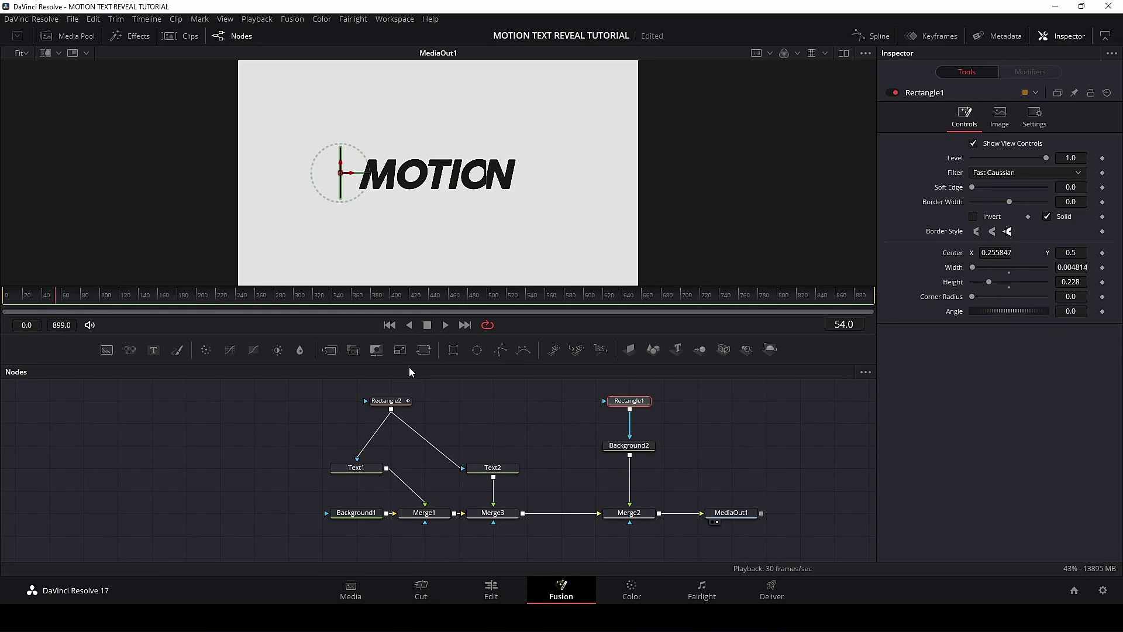
Step: Set the Rectangle2 modifier's Offset to X 0.267 and Y 0.013, aligning the mask edge with the line
{"action": "left_click", "coordinate": [390, 402]}
{"action": "left_click", "coordinate": [1021, 72]}
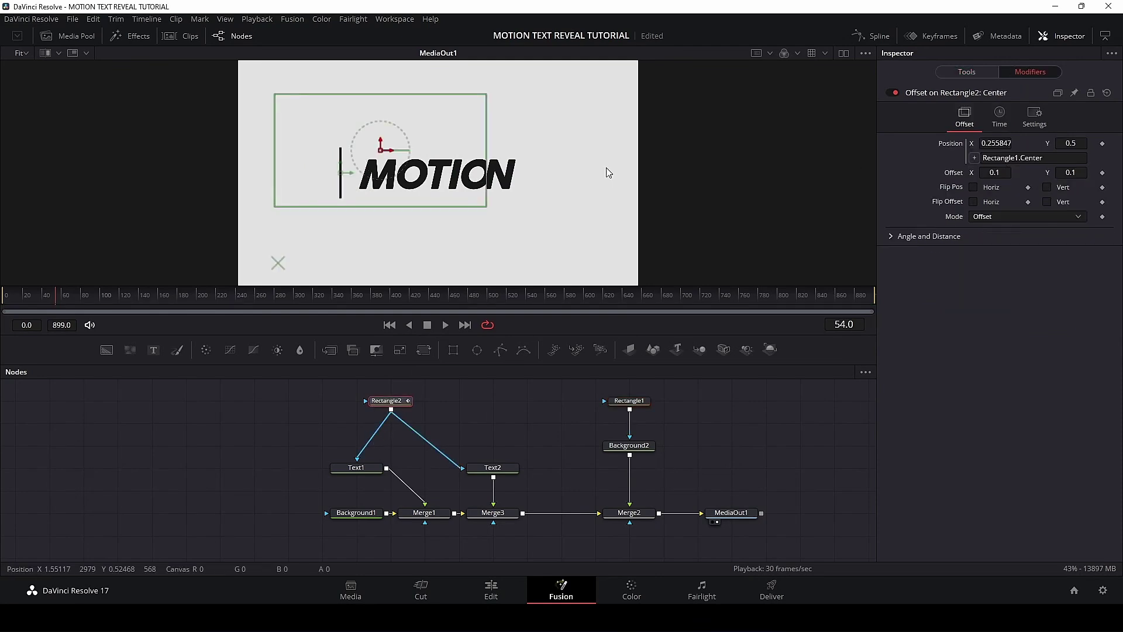
{"action": "left_click_drag", "start_coordinate": [995, 173], "coordinate": [1093, 173]}
{"action": "left_click_drag", "start_coordinate": [1070, 173], "coordinate": [1019, 172]}
{"action": "scroll", "coordinate": [437, 180], "scroll_direction": "up", "scroll_amount": 2}
{"action": "scroll", "coordinate": [437, 180], "scroll_direction": "up", "scroll_amount": 2}
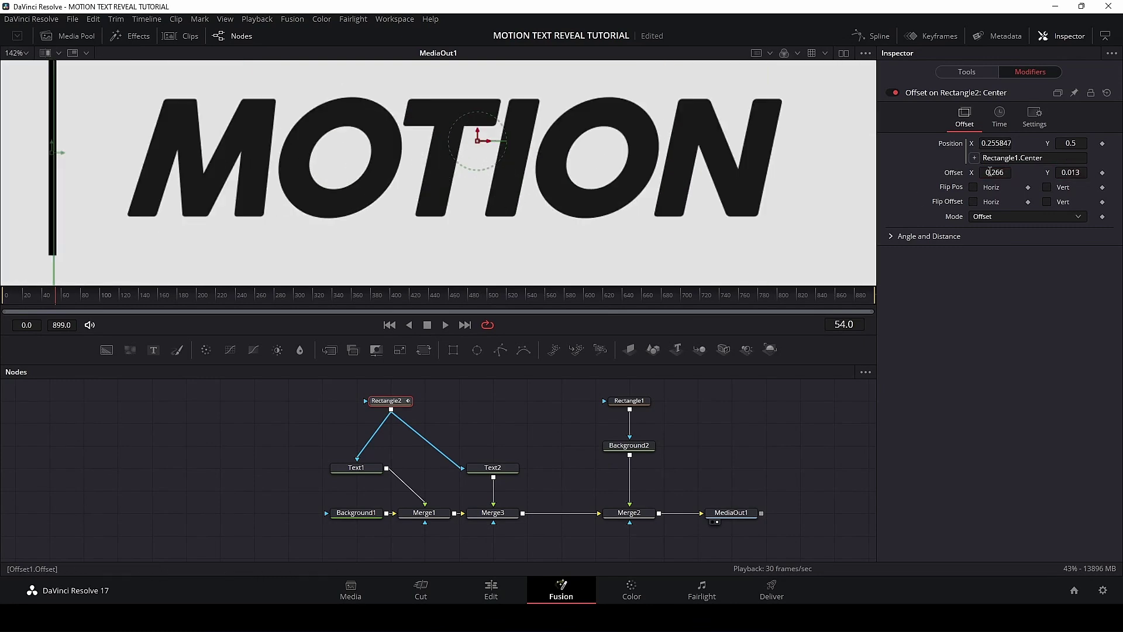
{"action": "scroll", "coordinate": [384, 176], "scroll_direction": "up", "scroll_amount": 2}
{"action": "left_click_drag", "start_coordinate": [995, 172], "coordinate": [998, 173]}
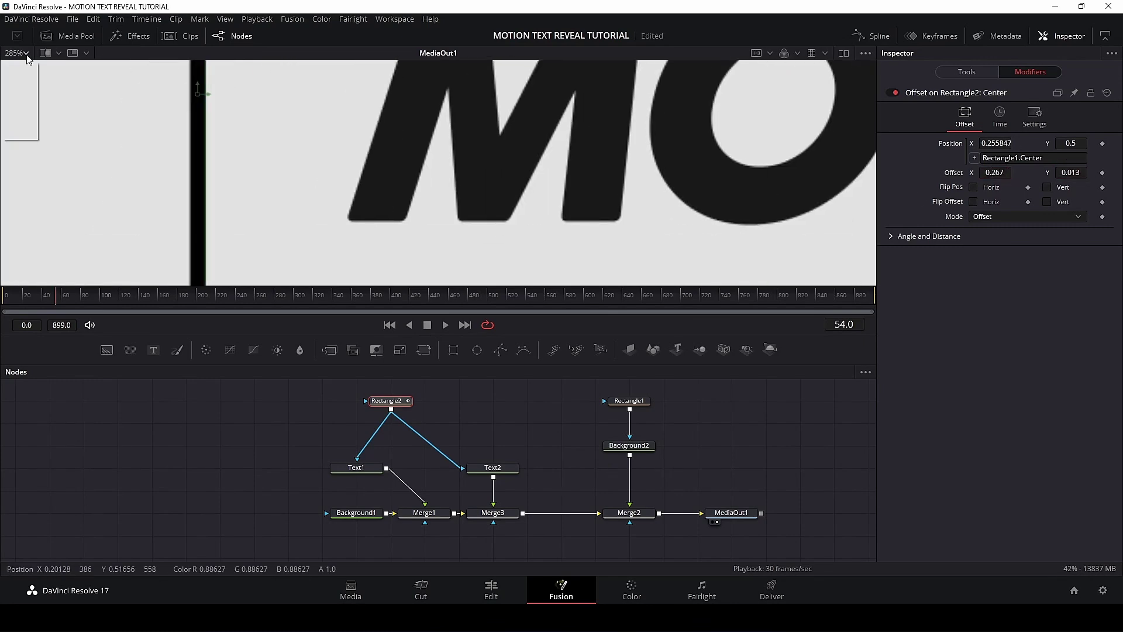
{"action": "key", "text": "ctrl+f"}
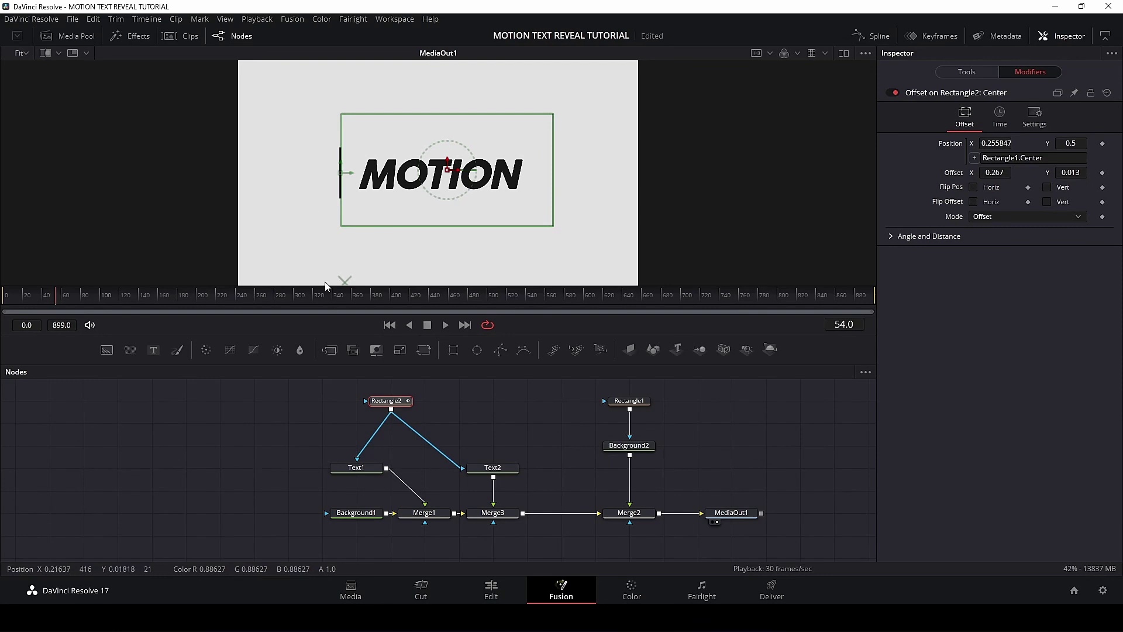
Step: Test the reveal by moving the Rectangle1 line past both ends of the title, leaving it before the word at about X 0.20
{"action": "mouse_move", "coordinate": [358, 473]}
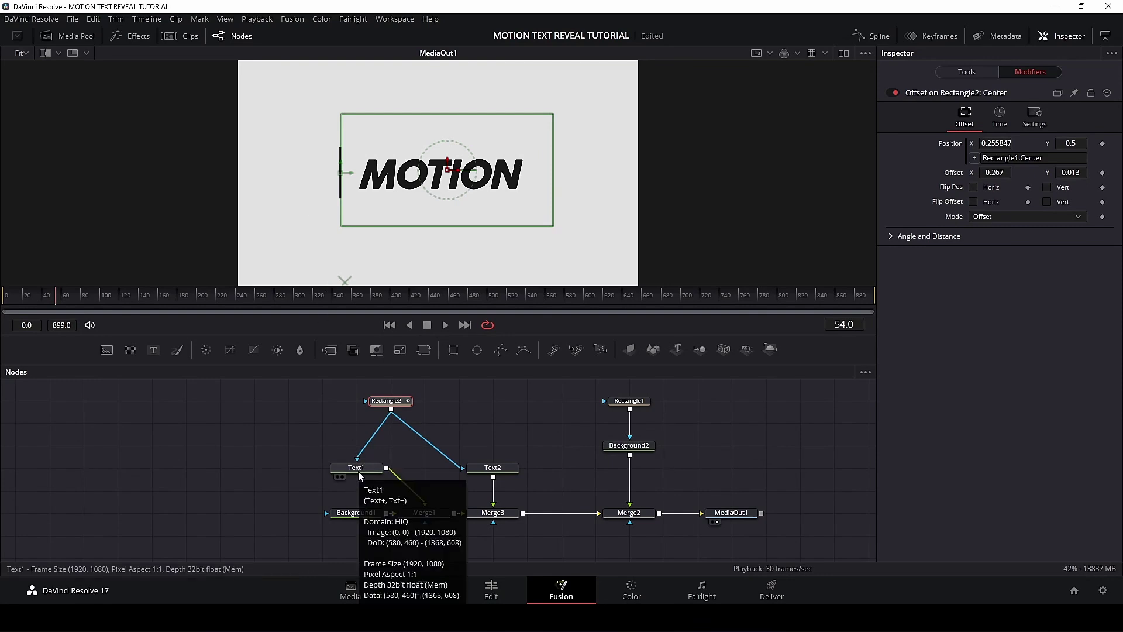
{"action": "left_click", "coordinate": [342, 173]}
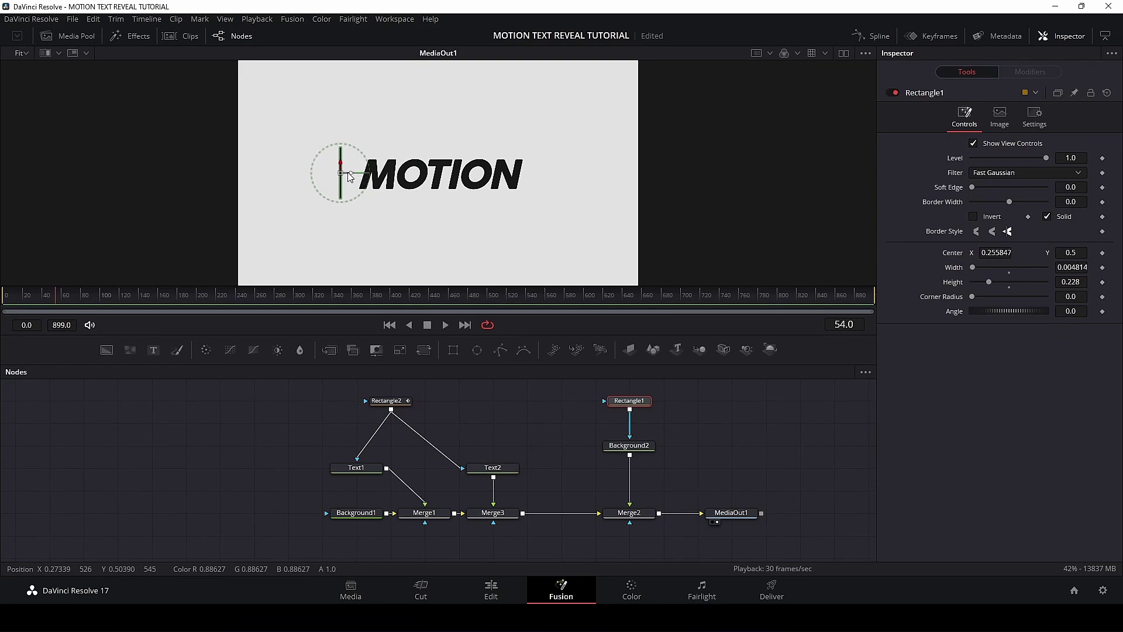
{"action": "left_click_drag", "start_coordinate": [351, 172], "coordinate": [549, 173]}
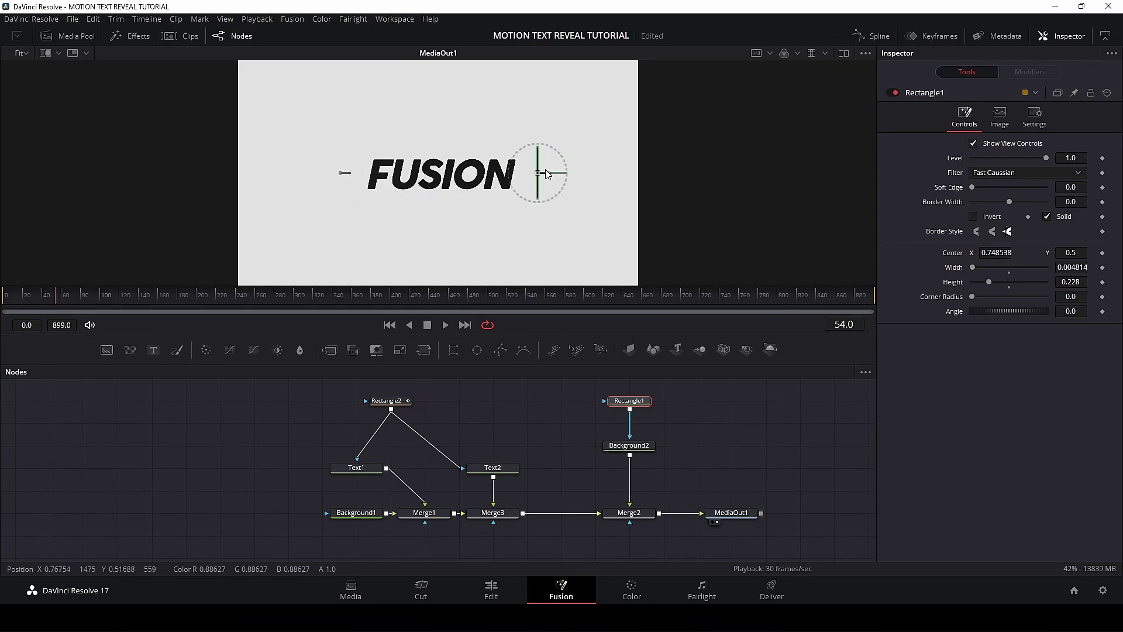
{"action": "left_click", "coordinate": [389, 401]}
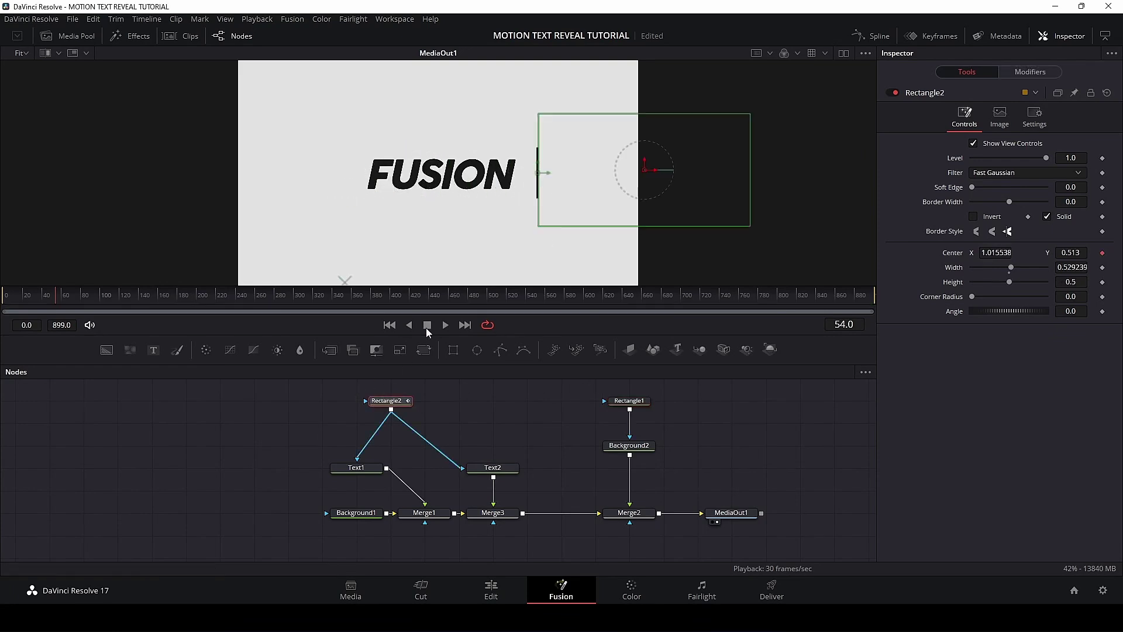
{"action": "left_click", "coordinate": [631, 403]}
{"action": "left_click_drag", "start_coordinate": [548, 173], "coordinate": [318, 173]}
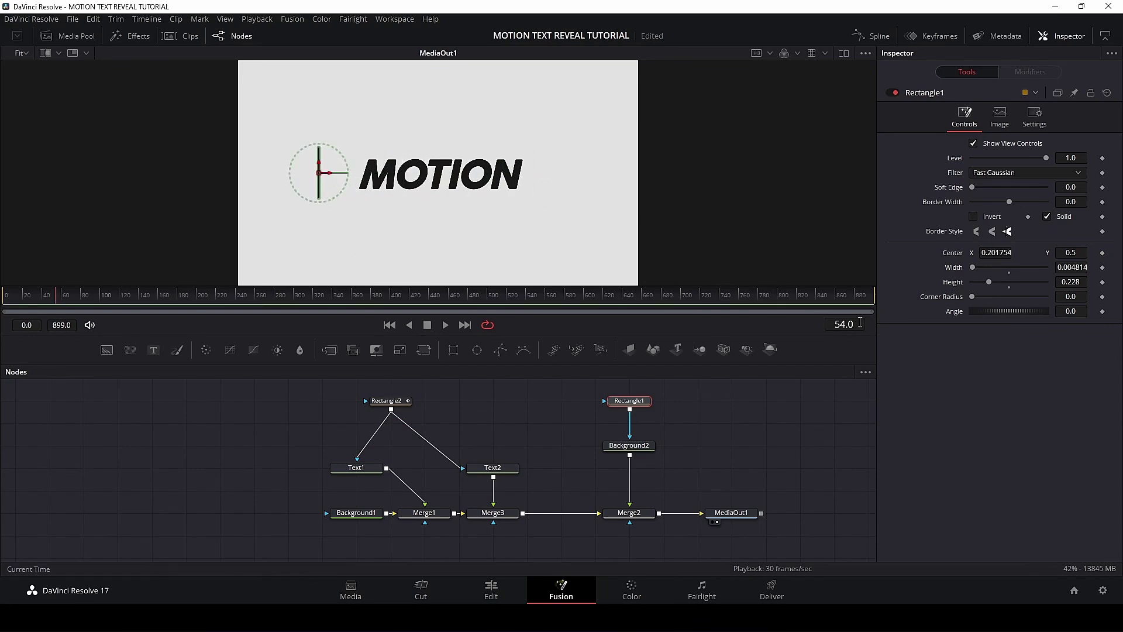
Step: Keyframe Rectangle1's Height at 0.228 on frame 15 and 0.0 on frame 0, and play back the line's growth
{"action": "type", "text": "15"}
{"action": "key", "text": "Return"}
{"action": "left_click", "coordinate": [1103, 283]}
{"action": "left_click", "coordinate": [843, 325]}
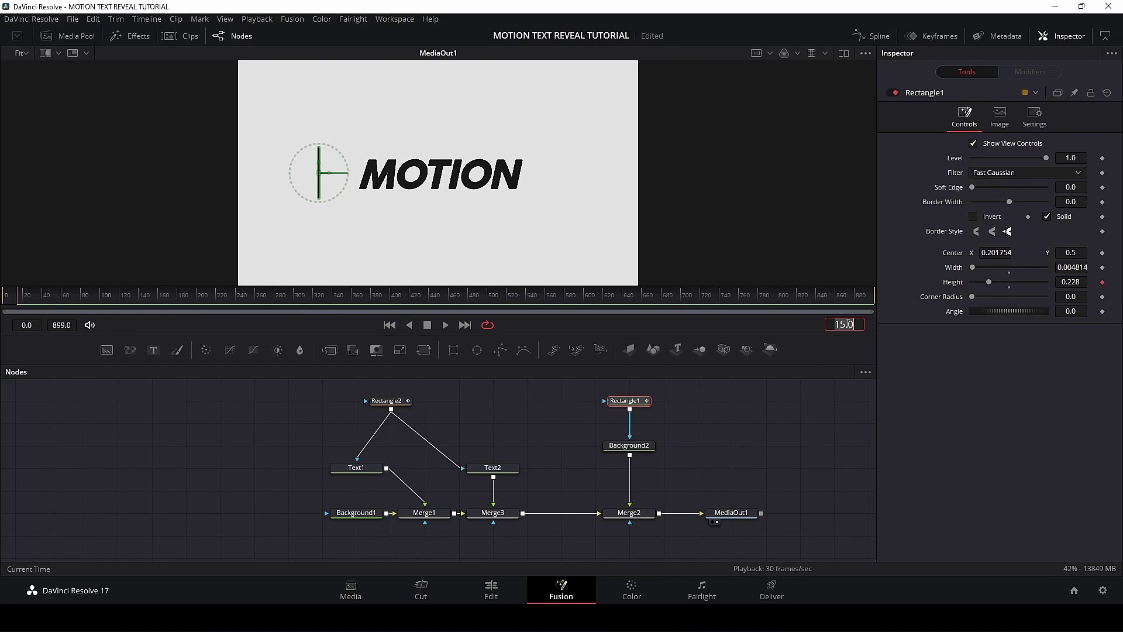
{"action": "type", "text": "0"}
{"action": "key", "text": "Return"}
{"action": "left_click_drag", "start_coordinate": [989, 282], "coordinate": [962, 283]}
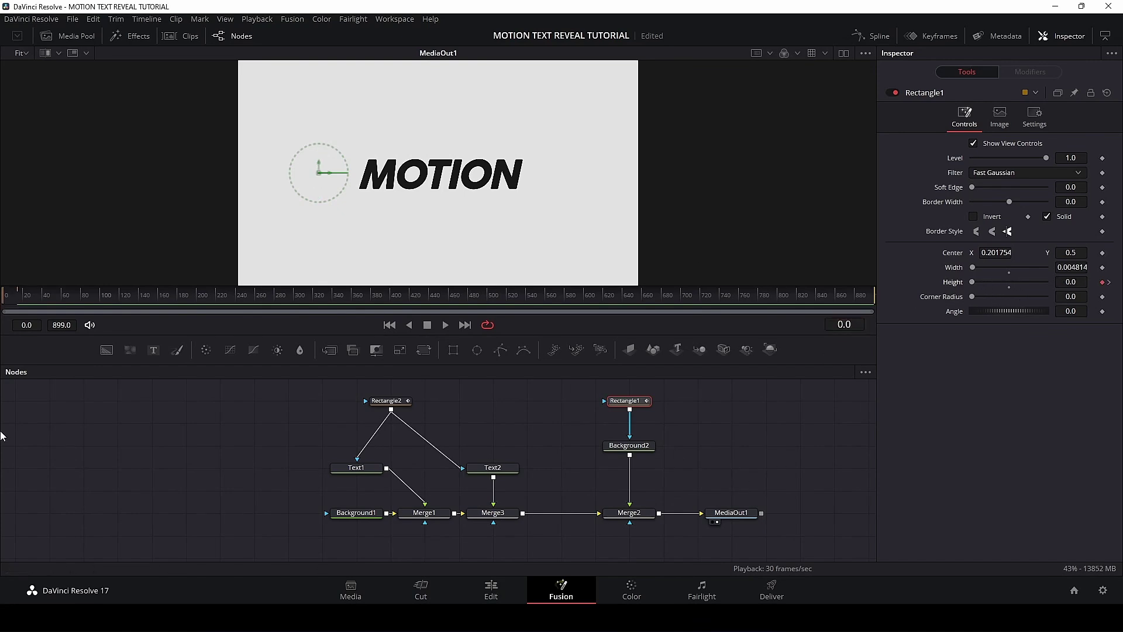
{"action": "key", "text": "space"}
{"action": "key", "text": "space"}
Step: Flatten Rectangle1's Height keyframes in the spline editor, lengthen the ease into the last one, and play the result
{"action": "left_click", "coordinate": [871, 36]}
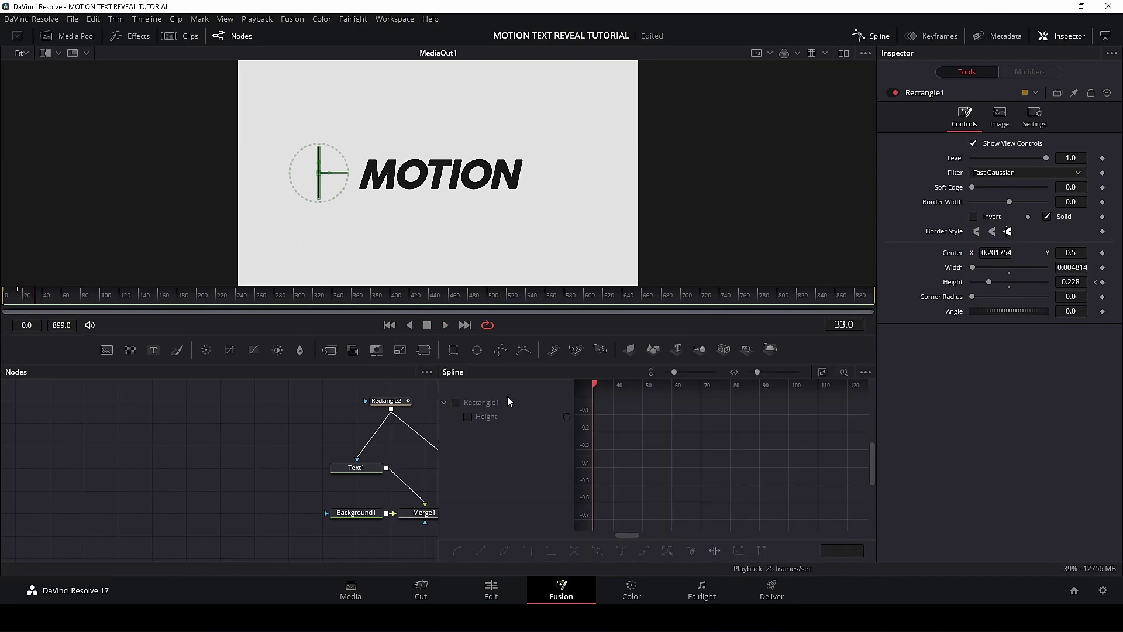
{"action": "left_click", "coordinate": [468, 416]}
{"action": "left_click_drag", "start_coordinate": [603, 401], "coordinate": [863, 525]}
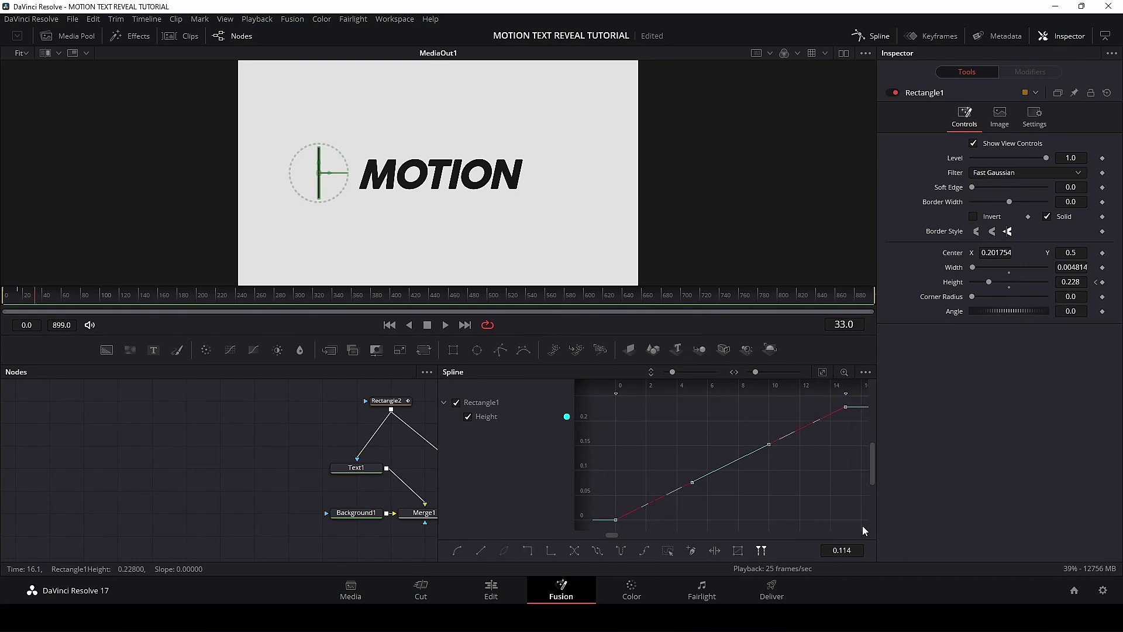
{"action": "key", "text": "f"}
{"action": "left_click_drag", "start_coordinate": [771, 406], "coordinate": [641, 408]}
{"action": "left_click", "coordinate": [872, 37]}
{"action": "left_click_drag", "start_coordinate": [35, 295], "coordinate": [0, 326]}
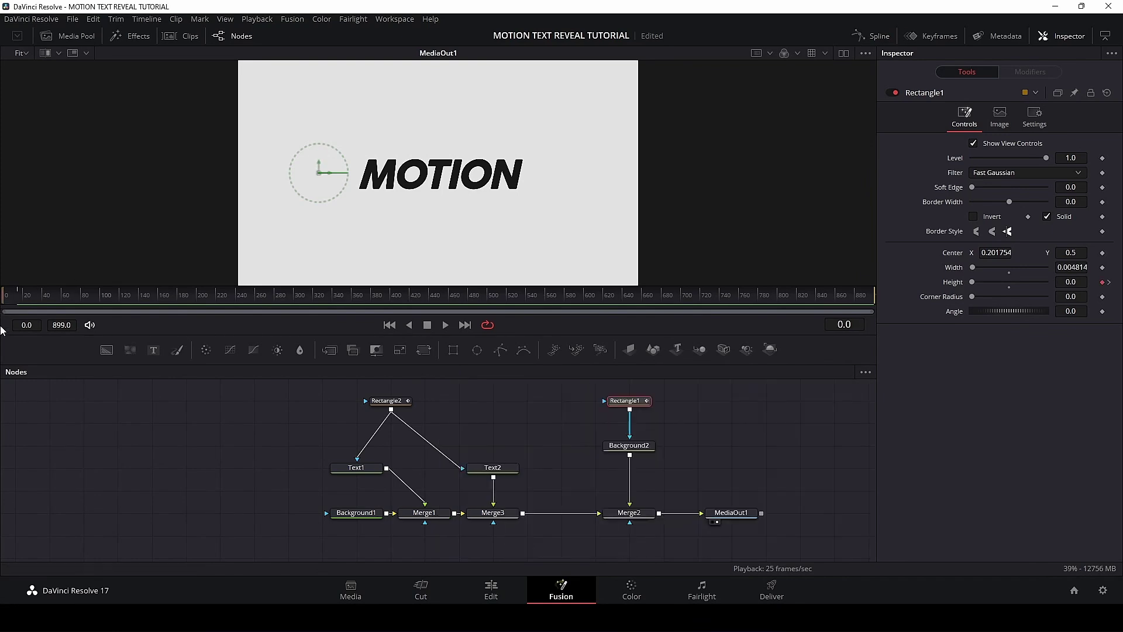
{"action": "key", "text": "space"}
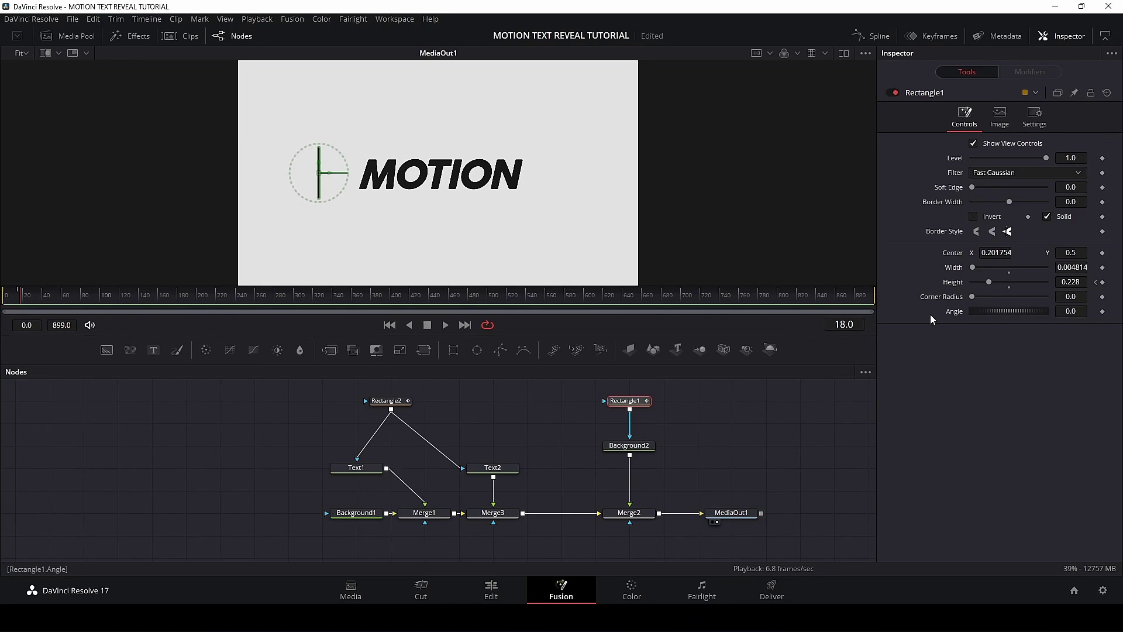
Step: Keyframe Rectangle1's Center at frame 18, move the line past the title's end to about X 0.826 at frame 30, and preview it
{"action": "left_click", "coordinate": [1102, 255]}
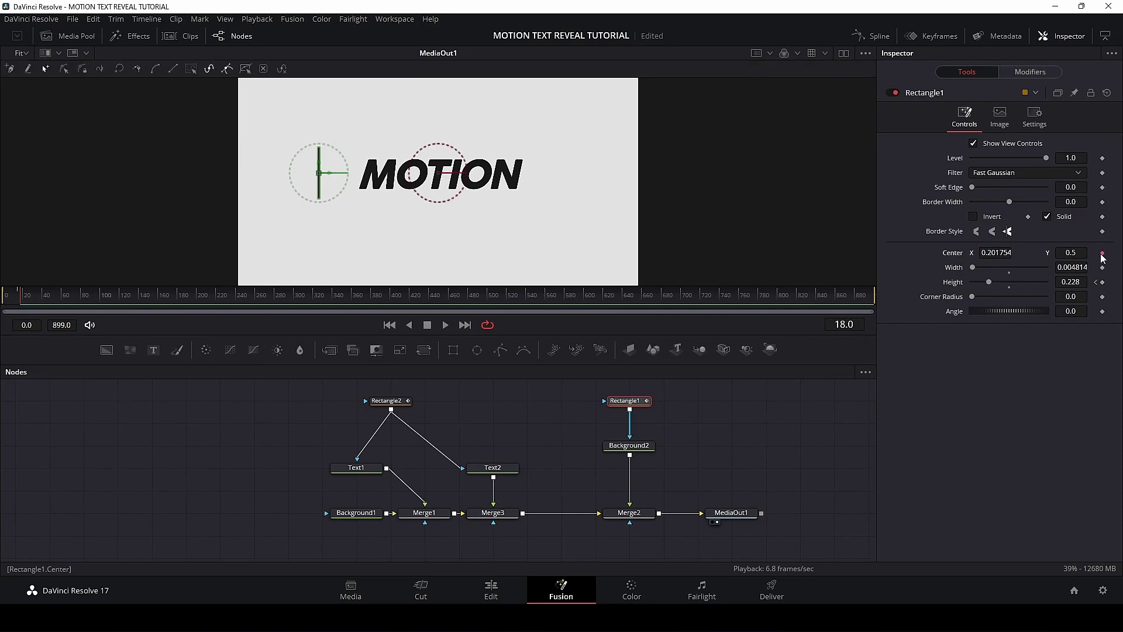
{"action": "left_click", "coordinate": [846, 323]}
{"action": "left_click", "coordinate": [330, 174]}
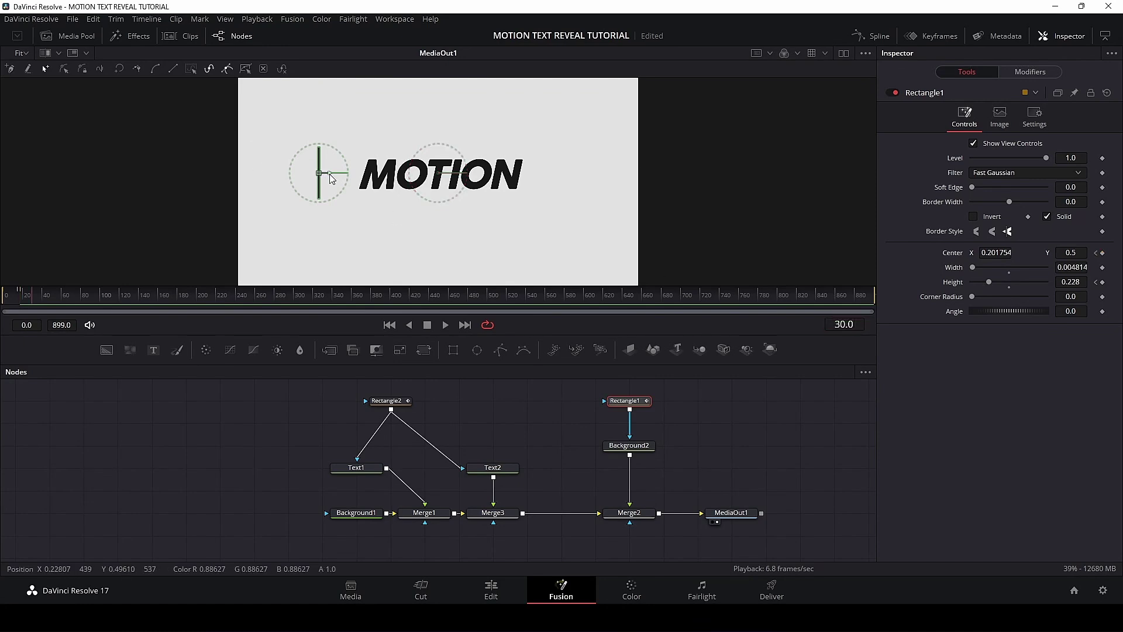
{"action": "left_click_drag", "start_coordinate": [331, 179], "coordinate": [581, 206]}
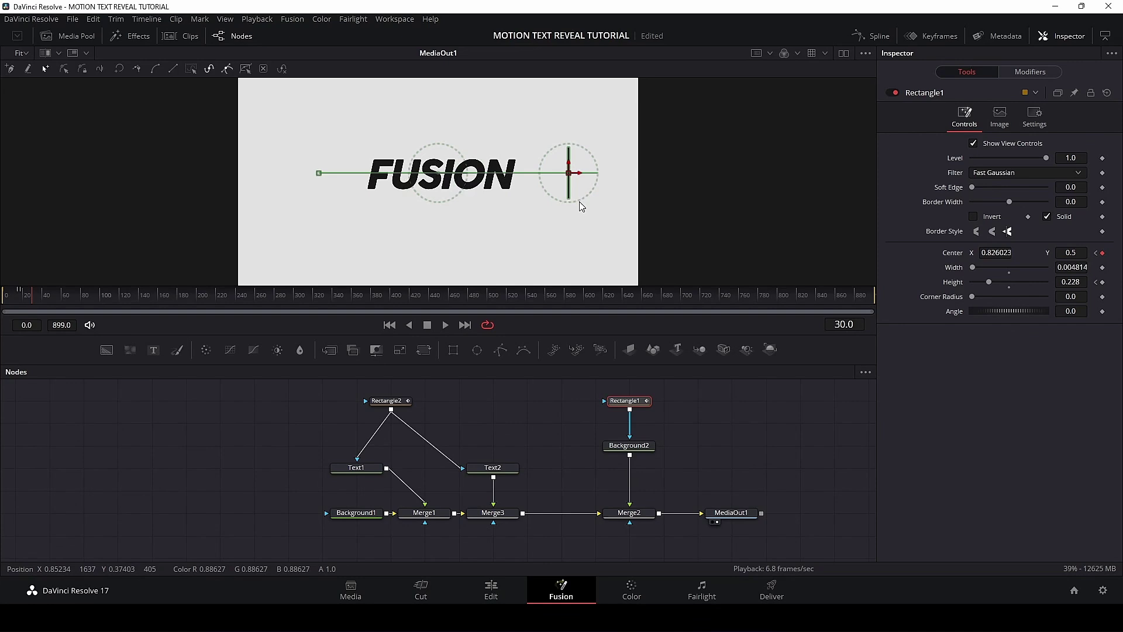
{"action": "left_click", "coordinate": [122, 455]}
{"action": "left_click_drag", "start_coordinate": [44, 300], "coordinate": [3, 301]}
{"action": "key", "text": "space"}
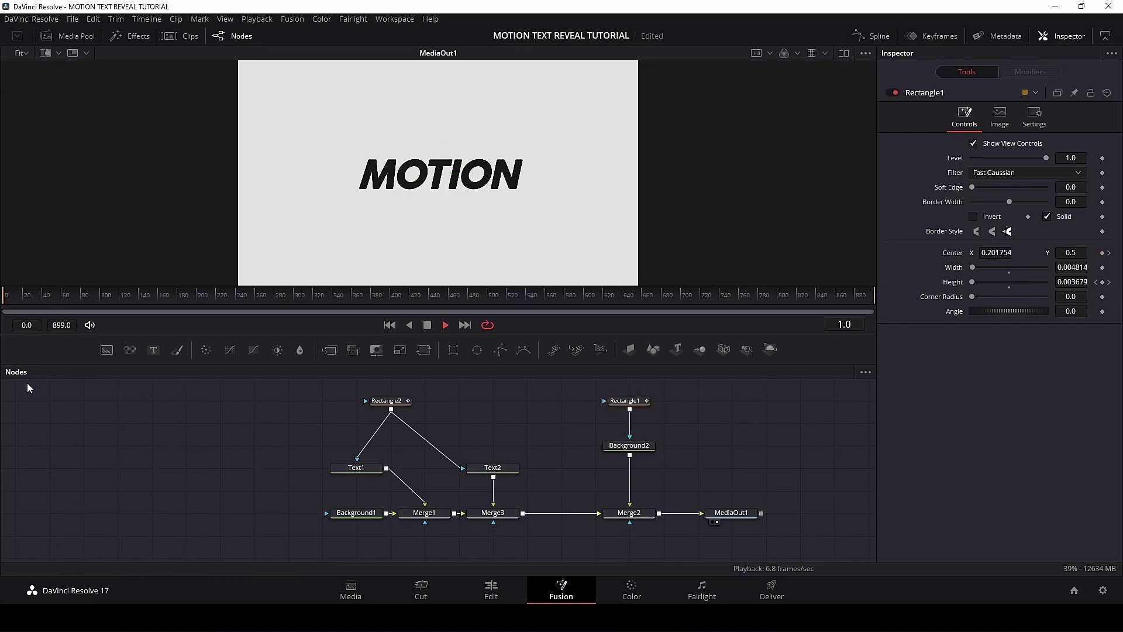
{"action": "key", "text": "space"}
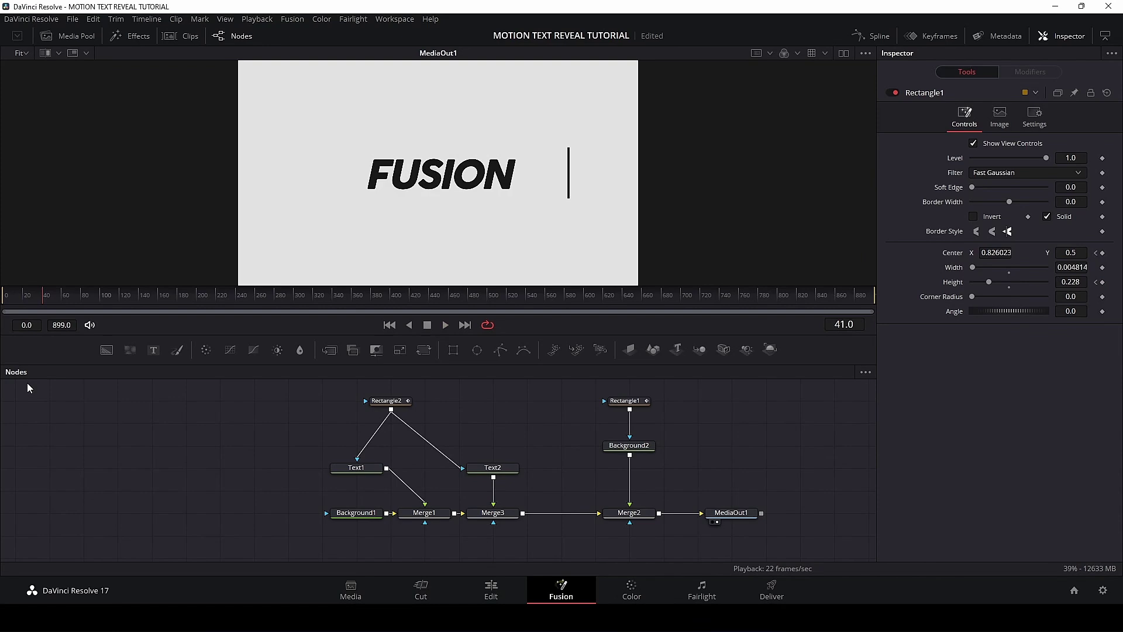
Step: Flatten the keyframes of Rectangle1's Center displacement curve in the spline editor and lengthen the ease into the last one
{"action": "left_click", "coordinate": [625, 401]}
{"action": "left_click", "coordinate": [875, 36]}
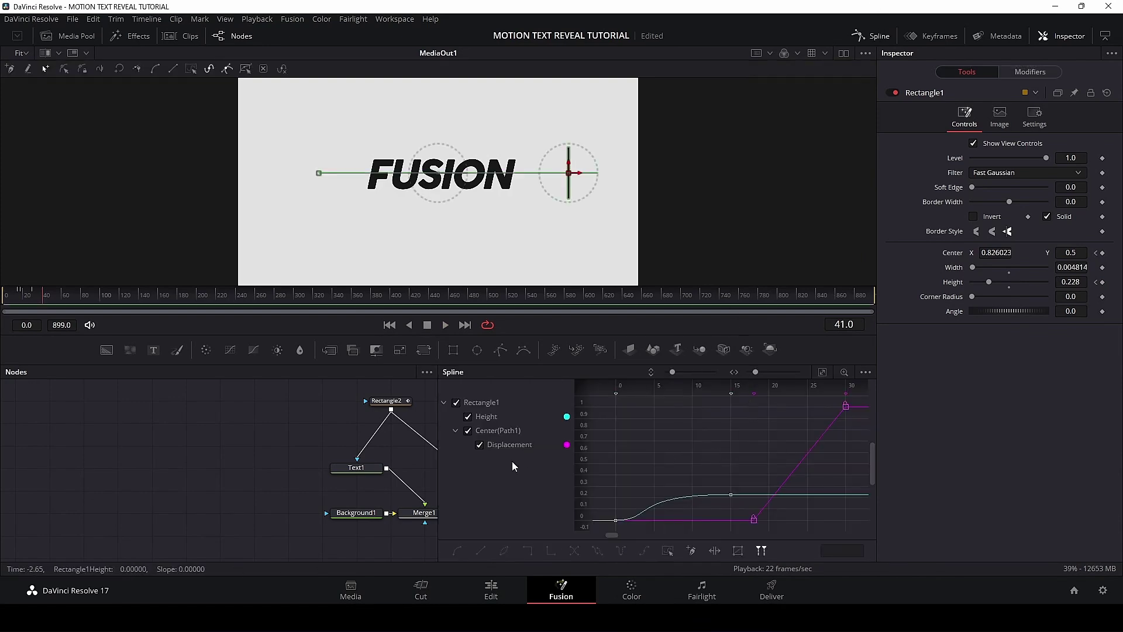
{"action": "left_click_drag", "start_coordinate": [377, 403], "coordinate": [582, 549]}
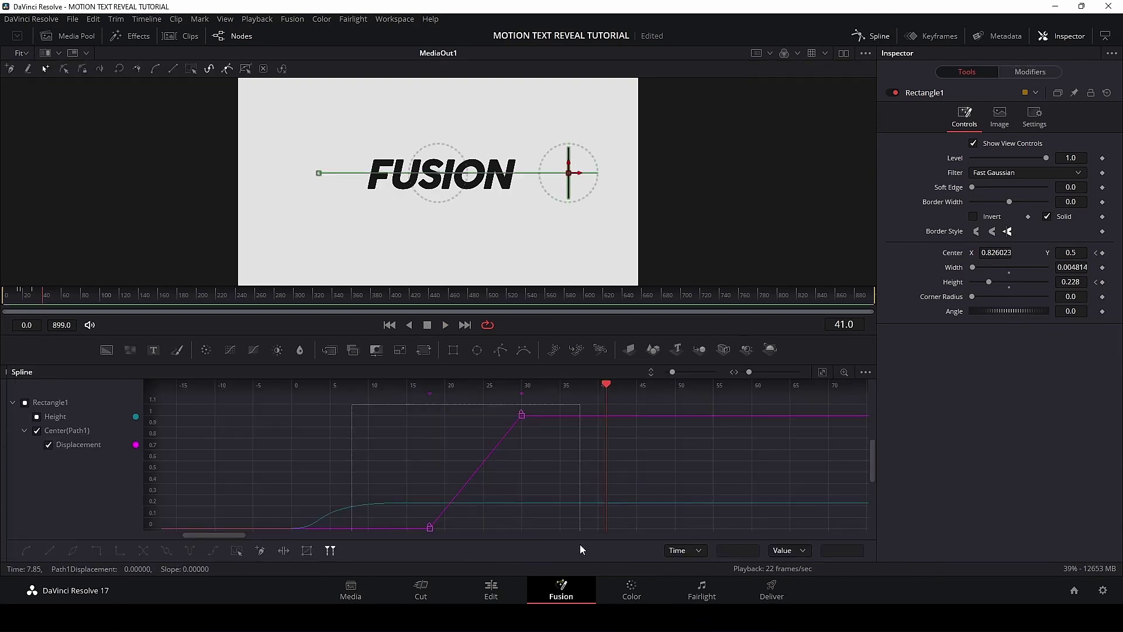
{"action": "key", "text": "f"}
{"action": "left_click_drag", "start_coordinate": [490, 416], "coordinate": [438, 416]}
{"action": "left_click", "coordinate": [871, 37]}
Step: Play the animation from frame 0 to check the eased line sweep, with and without the on-screen controls
{"action": "left_click_drag", "start_coordinate": [21, 300], "coordinate": [4, 311]}
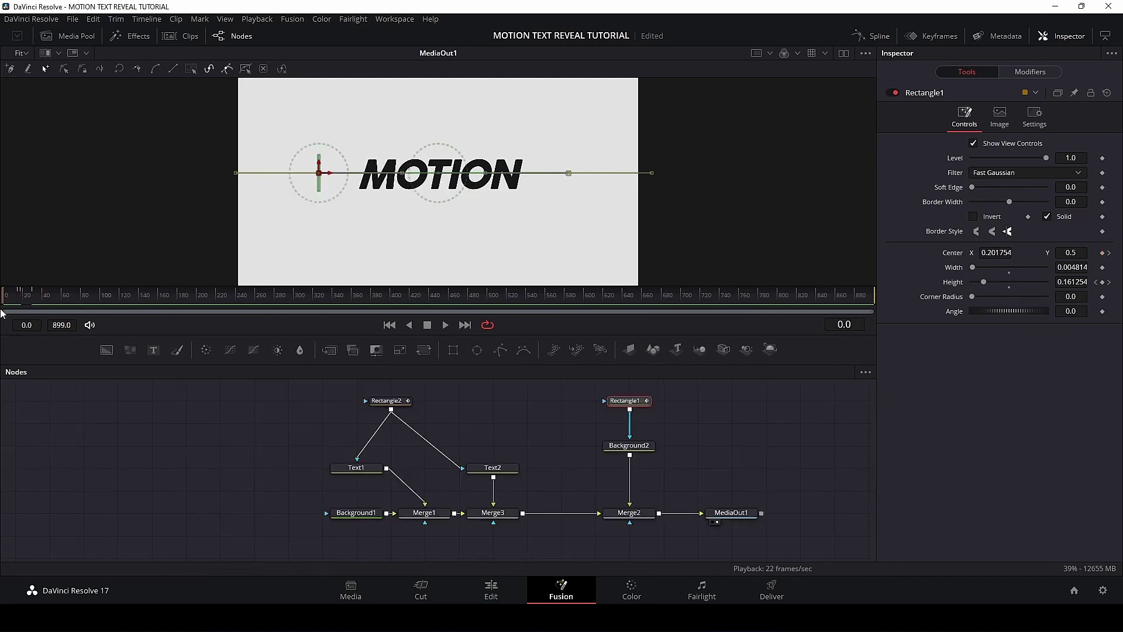
{"action": "key", "text": "space"}
{"action": "key", "text": "space"}
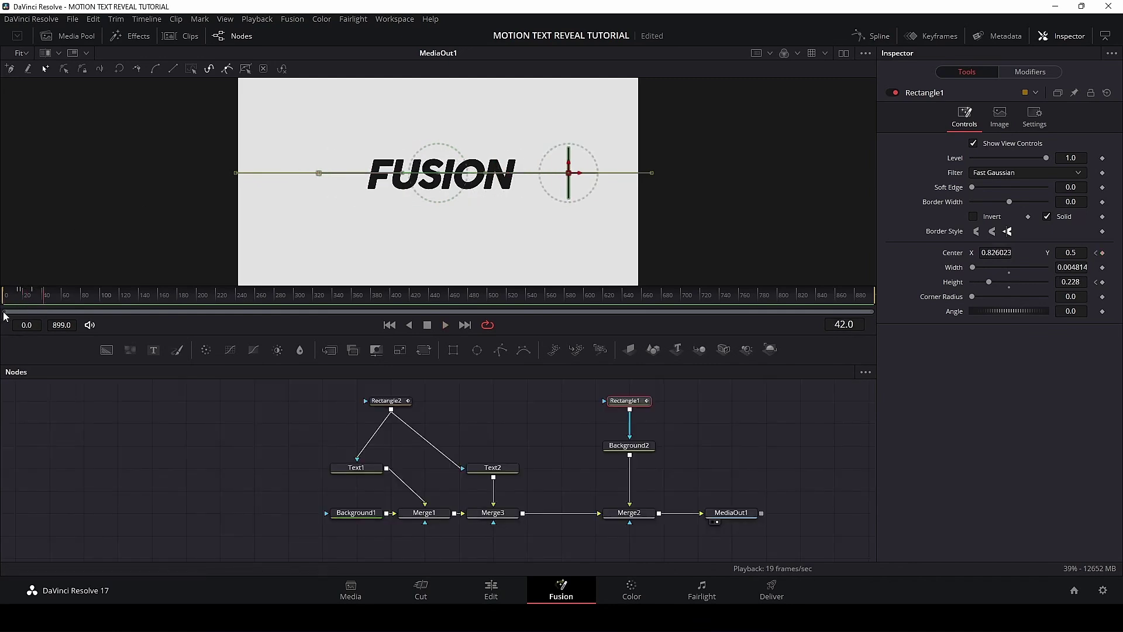
{"action": "left_click", "coordinate": [730, 448]}
{"action": "left_click", "coordinate": [6, 297]}
{"action": "key", "text": "space"}
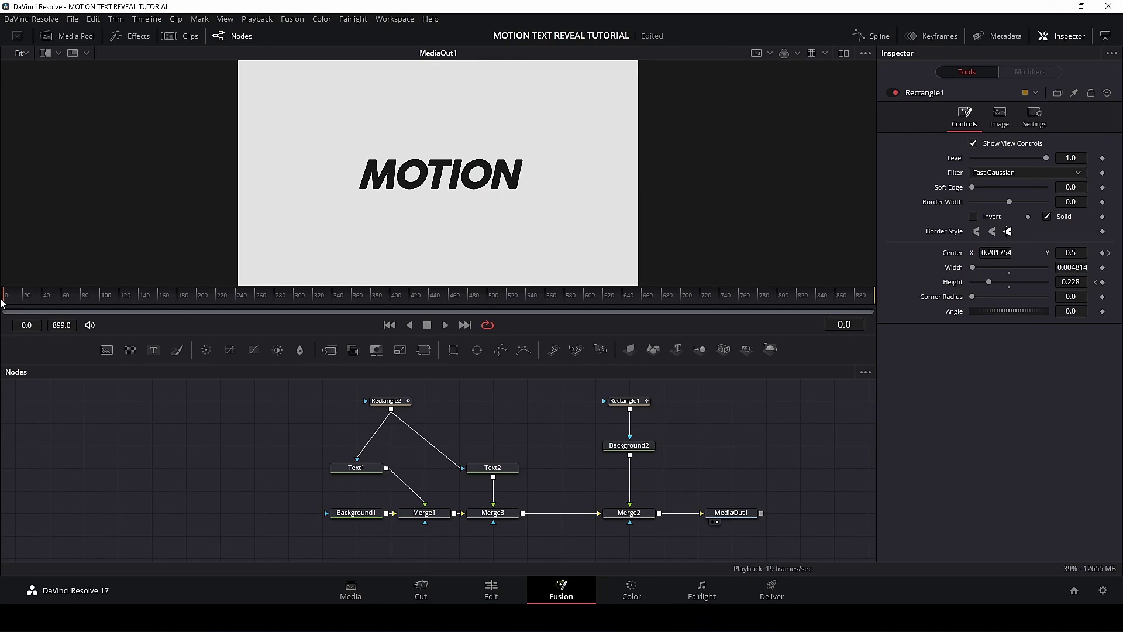
{"action": "key", "text": "space"}
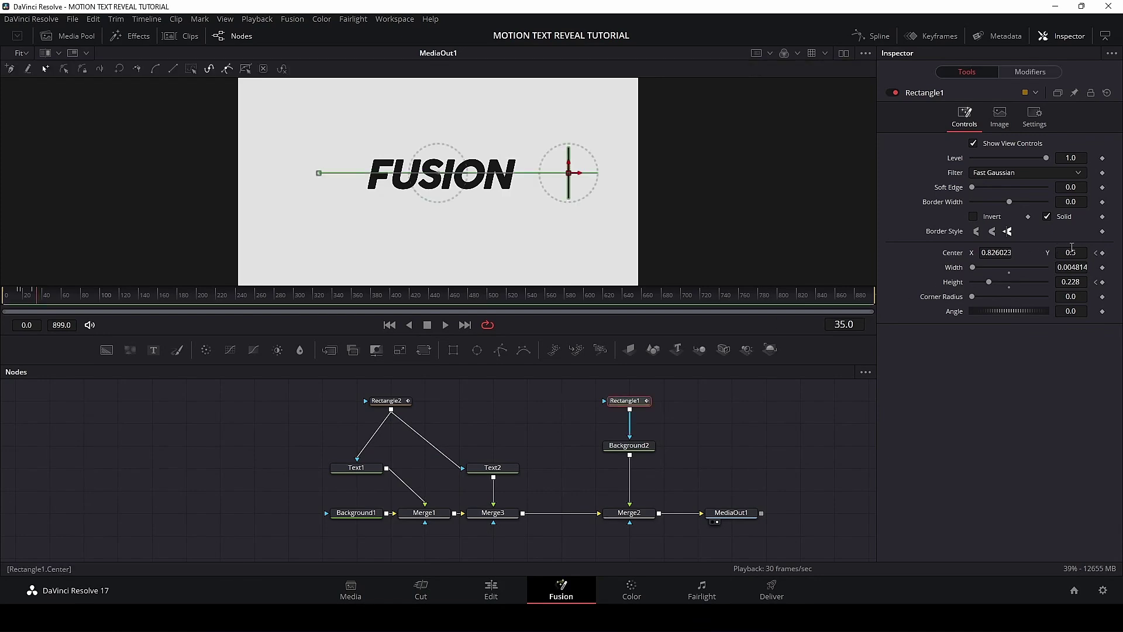
Step: Keyframe Rectangle1's Center at frame 35 and move the line back before the title to about X 0.200 at frame 50
{"action": "left_click", "coordinate": [1103, 254]}
{"action": "double_click", "coordinate": [844, 324]}
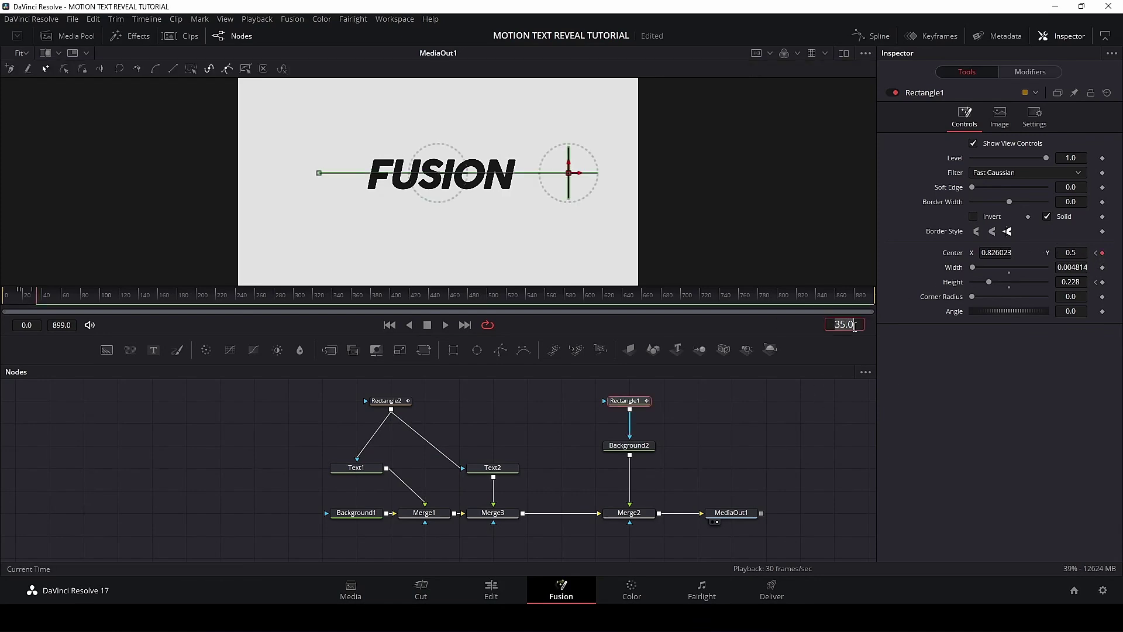
{"action": "type", "text": "50"}
{"action": "key", "text": "Return"}
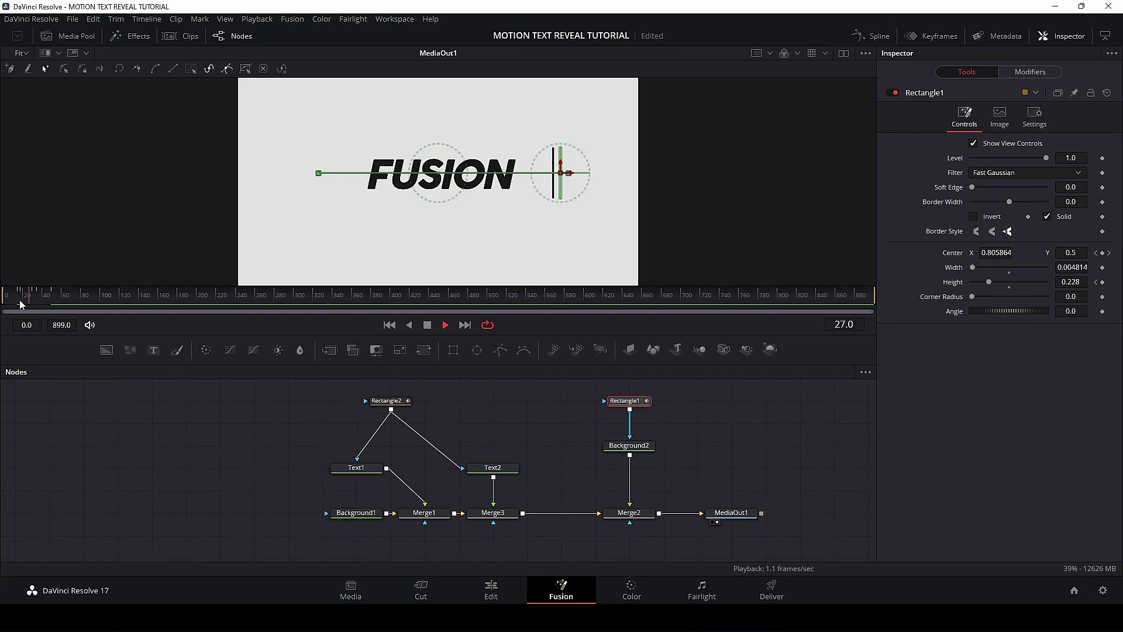
Step: Flatten the displacement keyframes at frames 35 and 50 in the spline editor, lengthen the ease into frame 50, and play from frame 0
{"action": "left_click", "coordinate": [872, 35]}
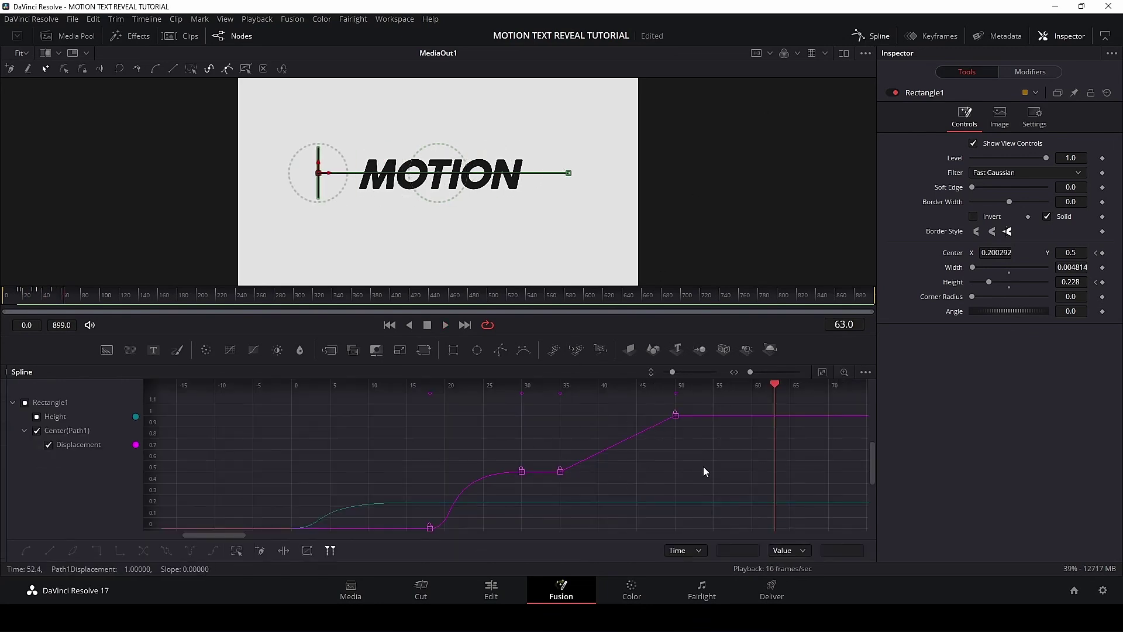
{"action": "left_click", "coordinate": [618, 443]}
{"action": "key", "text": "f"}
{"action": "left_click_drag", "start_coordinate": [636, 416], "coordinate": [582, 415]}
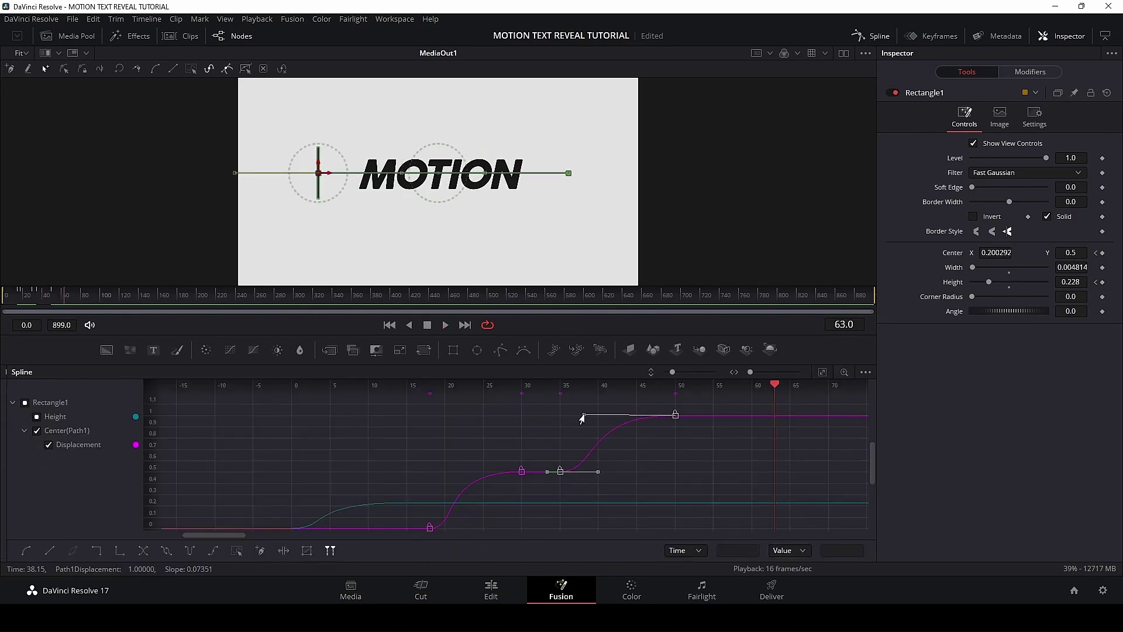
{"action": "left_click", "coordinate": [872, 36]}
{"action": "left_click", "coordinate": [1, 293]}
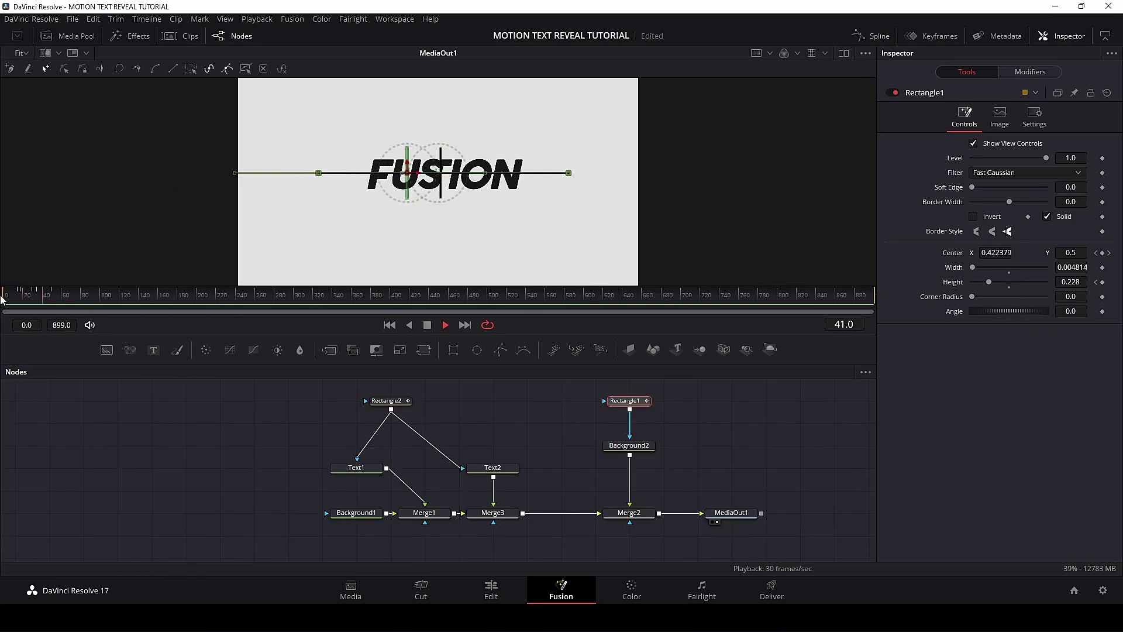
Step: Add a keyframe to Text1's MOTION text at frame 30, where Rectangle1's line reaches the end of its first sweep
{"action": "left_click", "coordinate": [356, 467]}
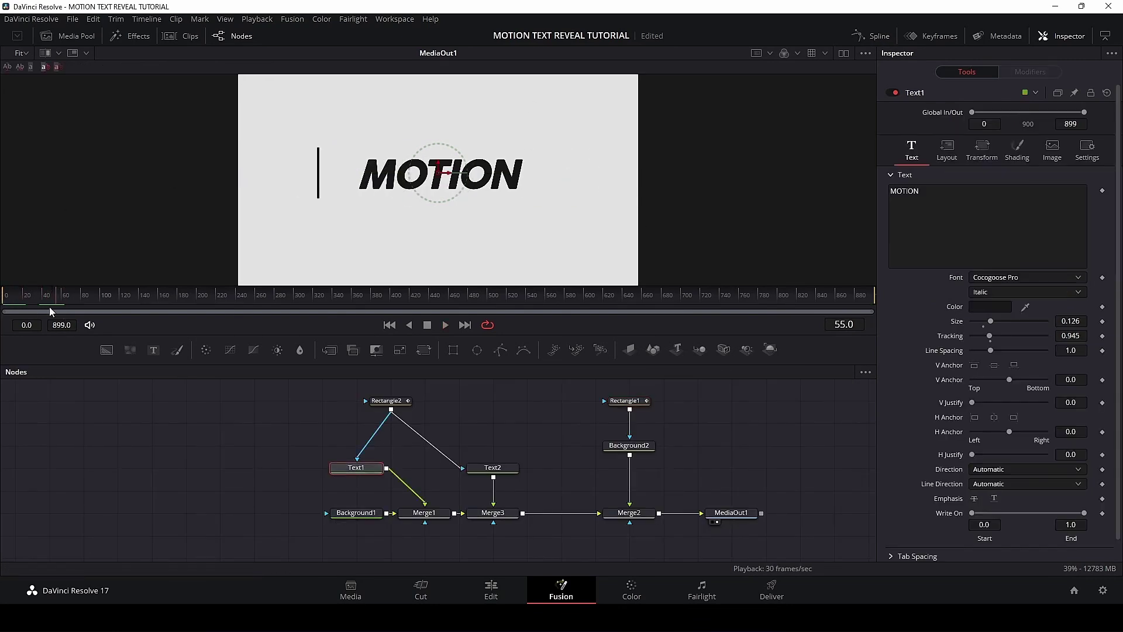
{"action": "left_click", "coordinate": [629, 401]}
{"action": "left_click", "coordinate": [33, 298]}
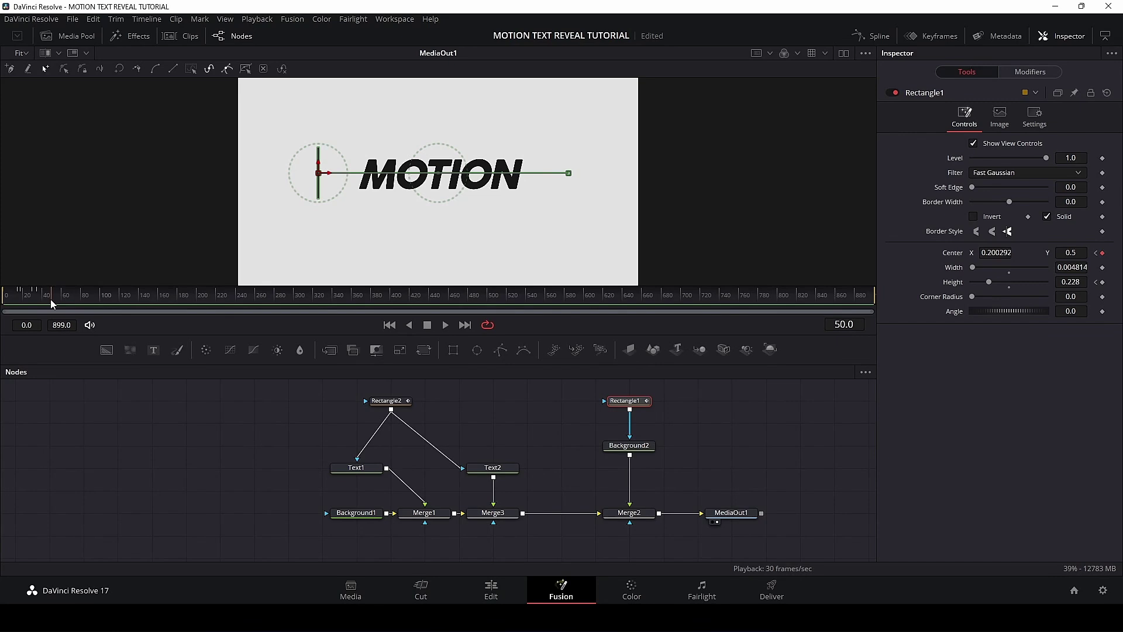
{"action": "mouse_move", "coordinate": [33, 298]}
{"action": "left_mouse_down"}
{"action": "mouse_move", "coordinate": [17, 299]}
{"action": "mouse_move", "coordinate": [33, 301]}
{"action": "left_mouse_up"}
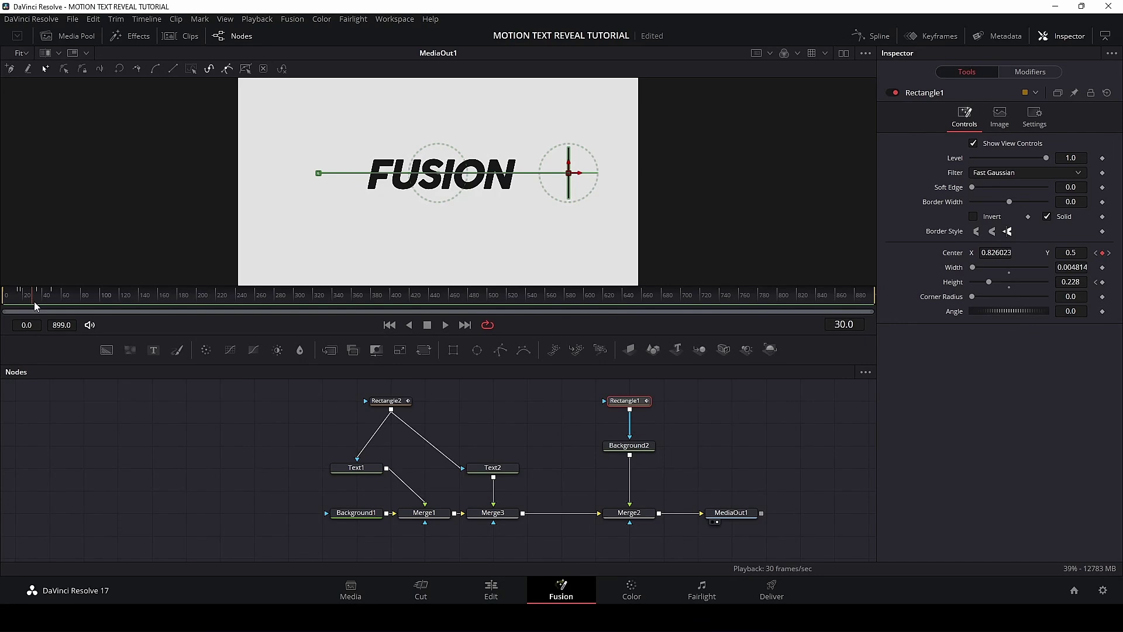
{"action": "left_click", "coordinate": [350, 470]}
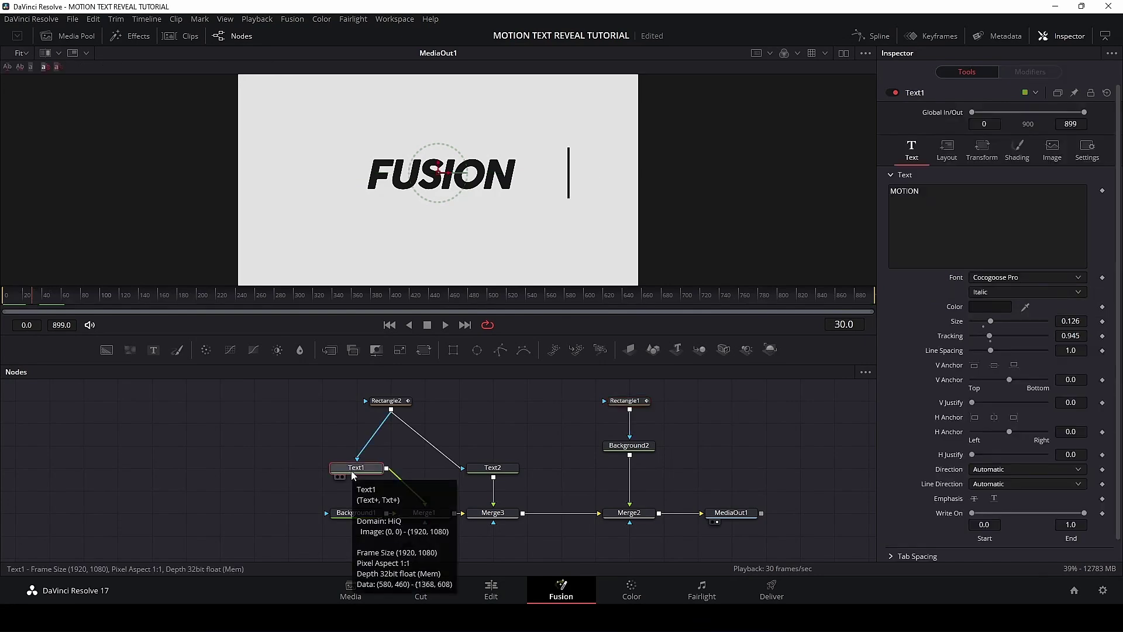
{"action": "left_click", "coordinate": [1102, 191]}
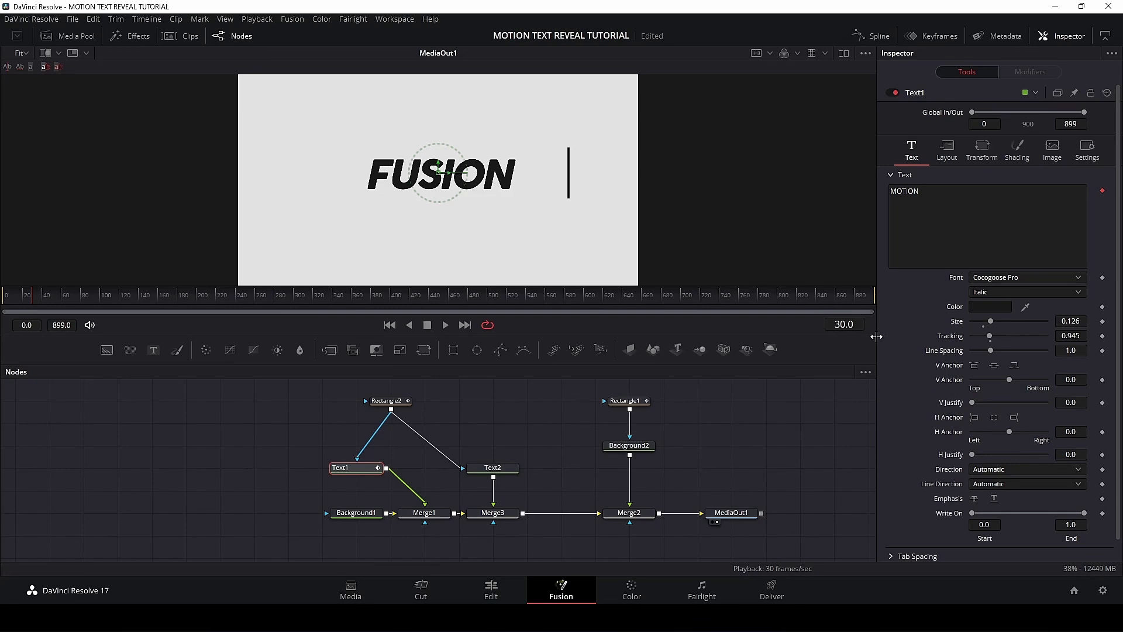
Step: Change Text1's text to DESIGN at frame 31
{"action": "left_click_drag", "start_coordinate": [862, 324], "coordinate": [856, 324]}
{"action": "left_click", "coordinate": [855, 324]}
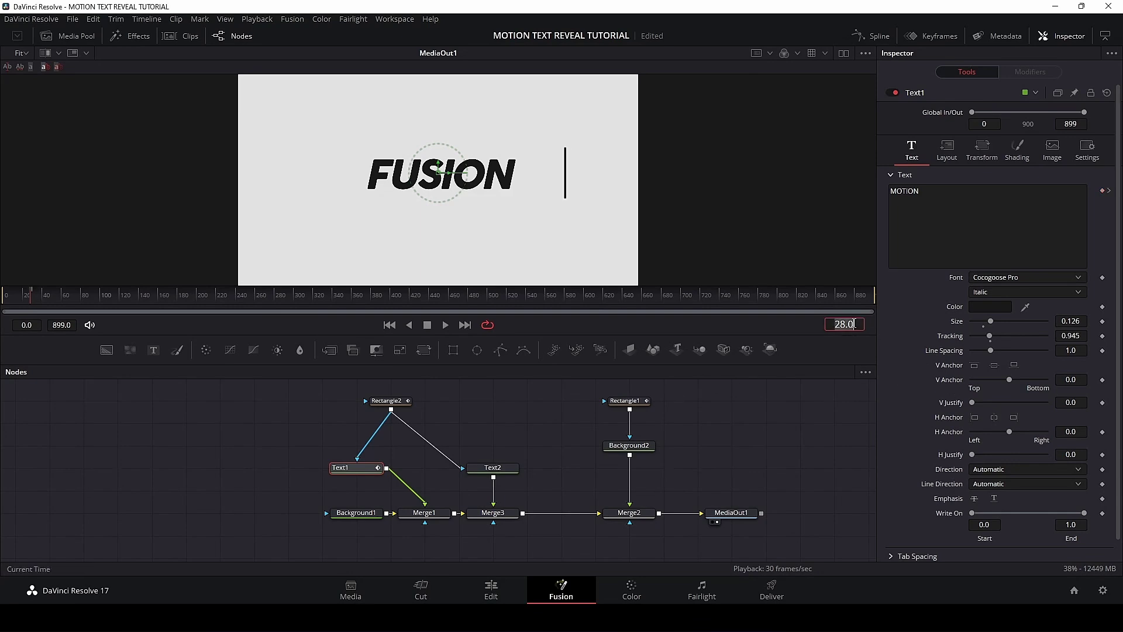
{"action": "type", "text": "31"}
{"action": "key", "text": "Return"}
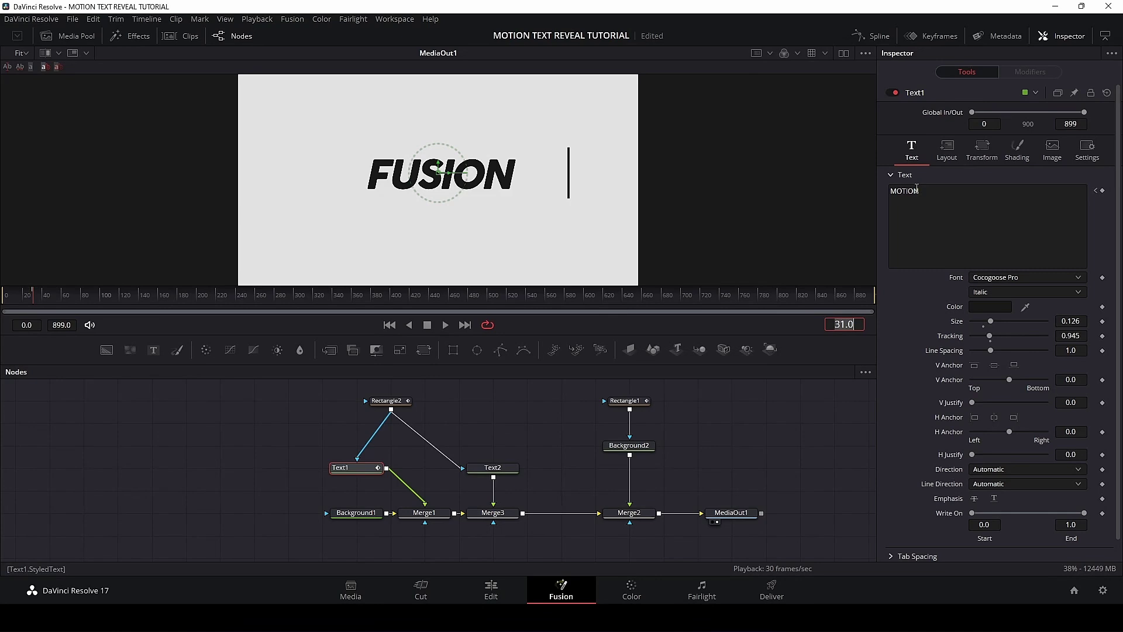
{"action": "left_click", "coordinate": [966, 218]}
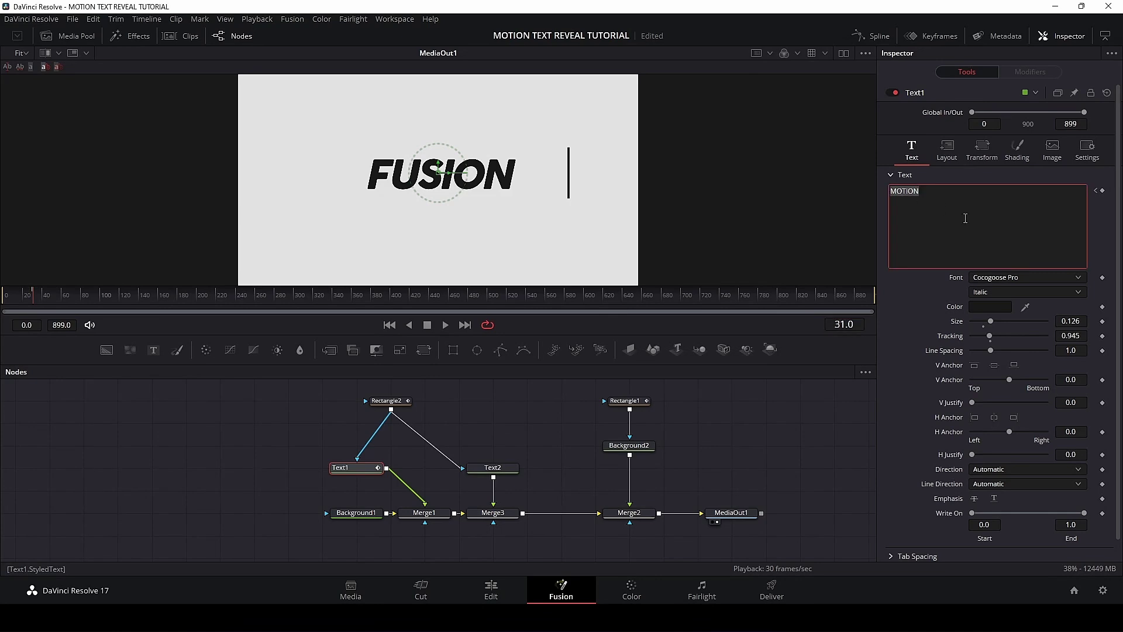
{"action": "type", "text": "d"}
{"action": "left_click", "coordinate": [783, 433]}
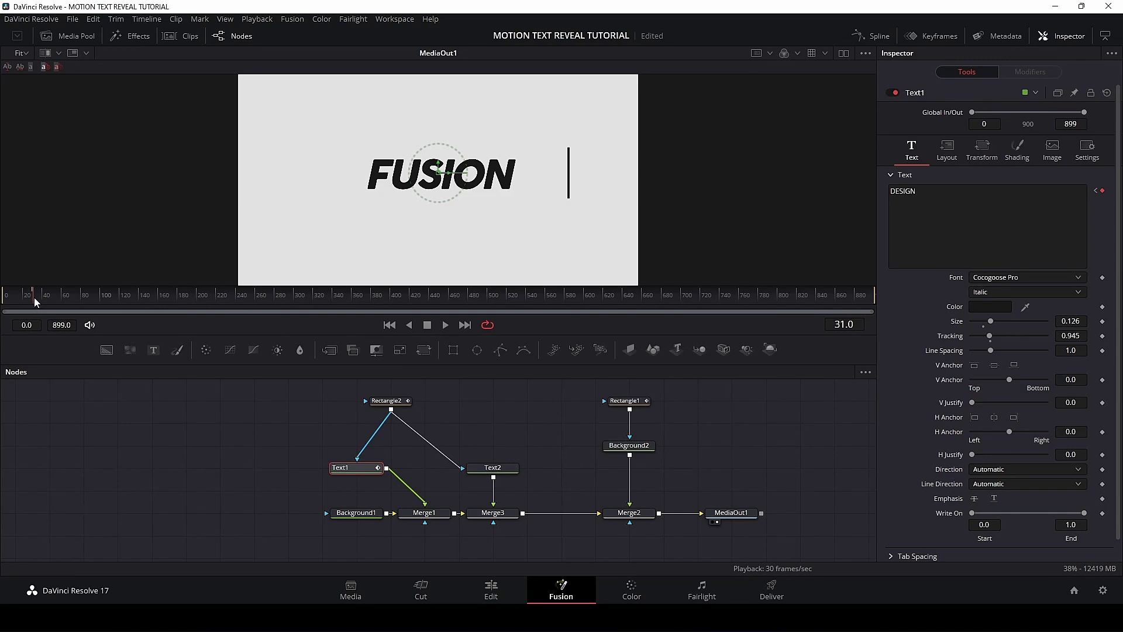
Step: Play the animation from frame 0 to check the switch from MOTION through FUSION to DESIGN
{"action": "left_click_drag", "start_coordinate": [34, 297], "coordinate": [1, 301]}
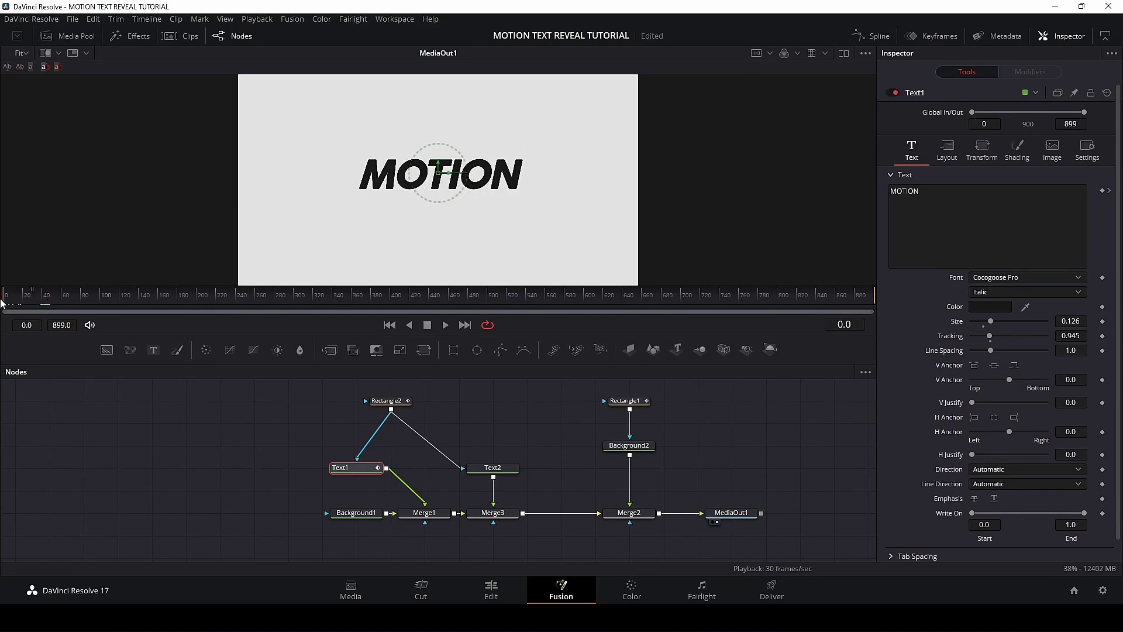
{"action": "left_click", "coordinate": [19, 411]}
{"action": "key", "text": "space"}
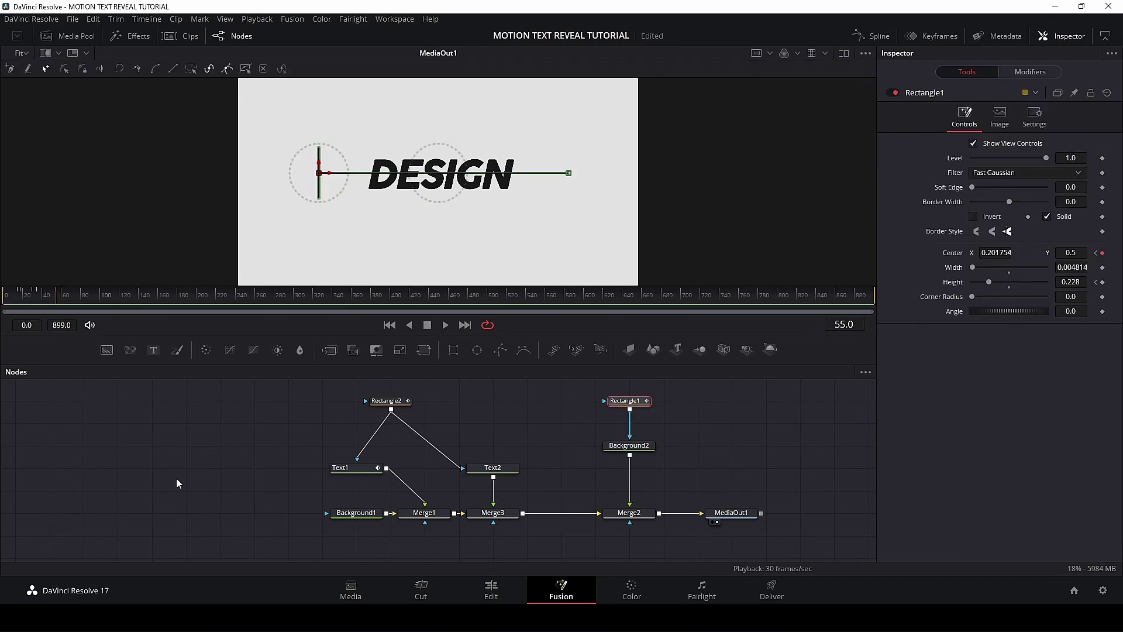
Step: Keyframe Rectangle1's Center at frame 57, move the line past the title's end to about X 0.829 at frame 70, and preview it
{"action": "left_click", "coordinate": [843, 324]}
{"action": "type", "text": "57"}
{"action": "key", "text": "Return"}
{"action": "left_click", "coordinate": [861, 324]}
{"action": "type", "text": "70"}
{"action": "key", "text": "Return"}
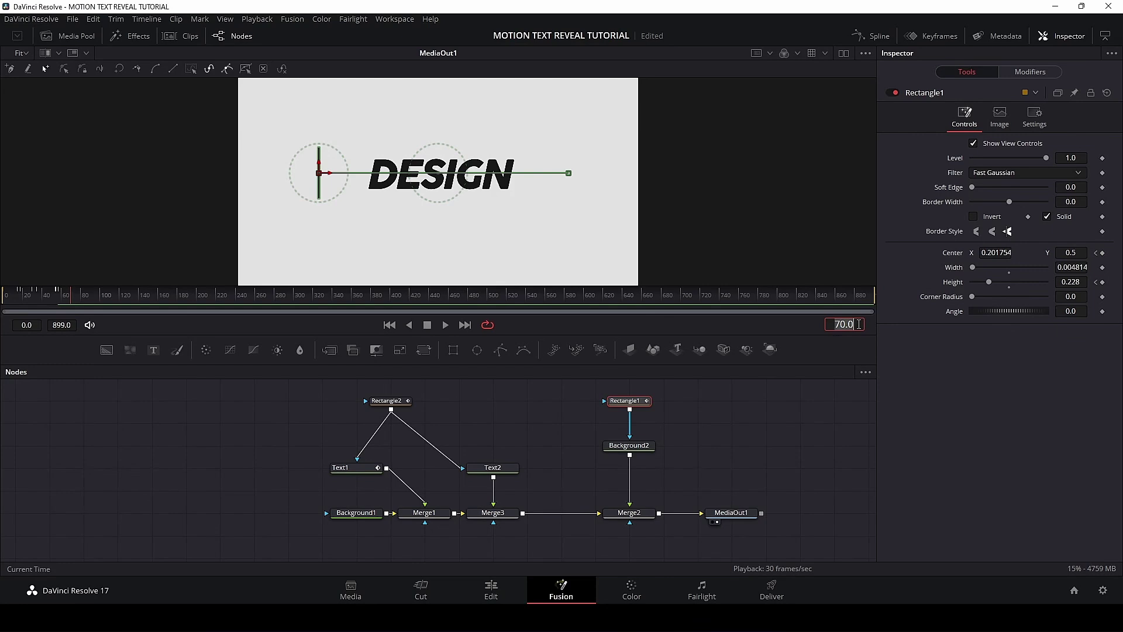
{"action": "left_click_drag", "start_coordinate": [331, 178], "coordinate": [580, 188]}
{"action": "key", "text": "space"}
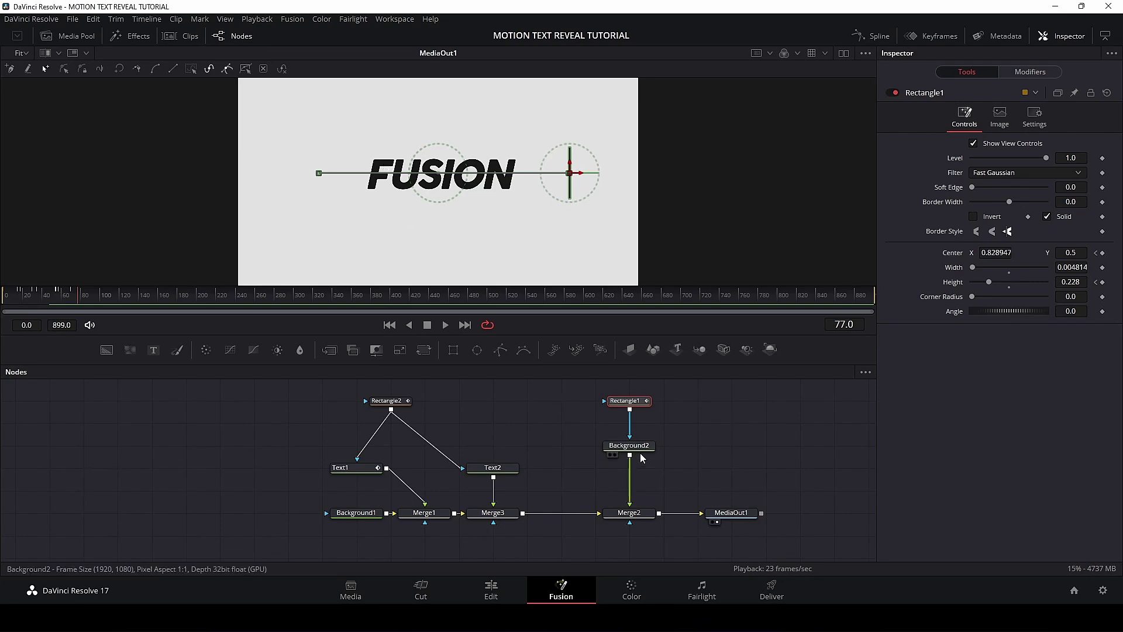
Step: Keyframe the shading opacity of Text2 at 1.0 on frame 55, where the line has returned before the title
{"action": "left_click", "coordinate": [499, 472]}
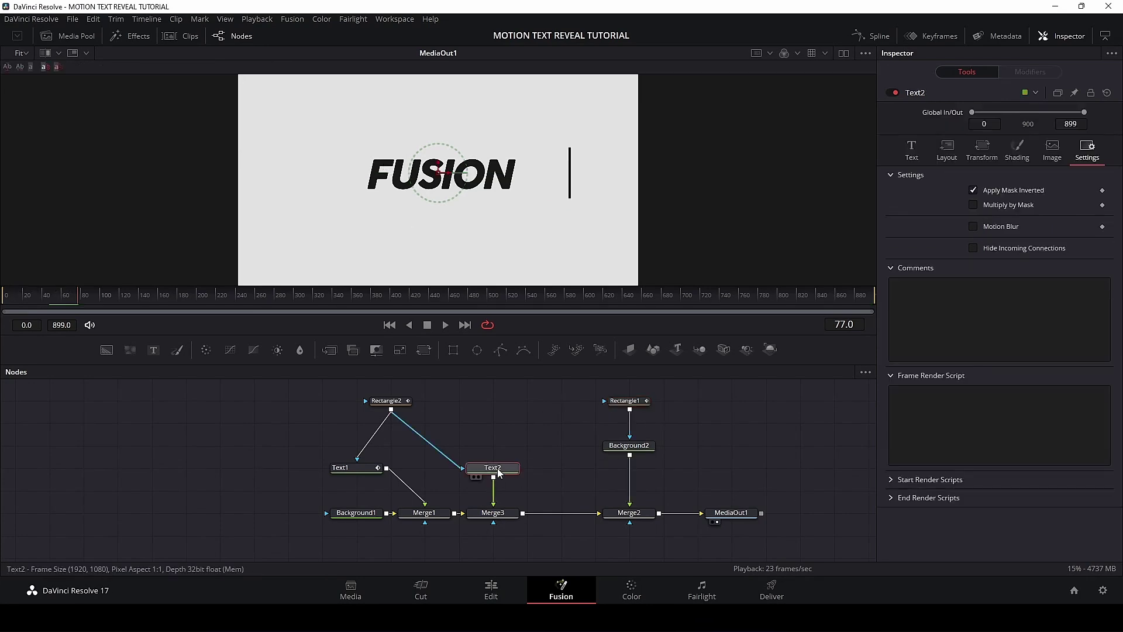
{"action": "left_click", "coordinate": [389, 403]}
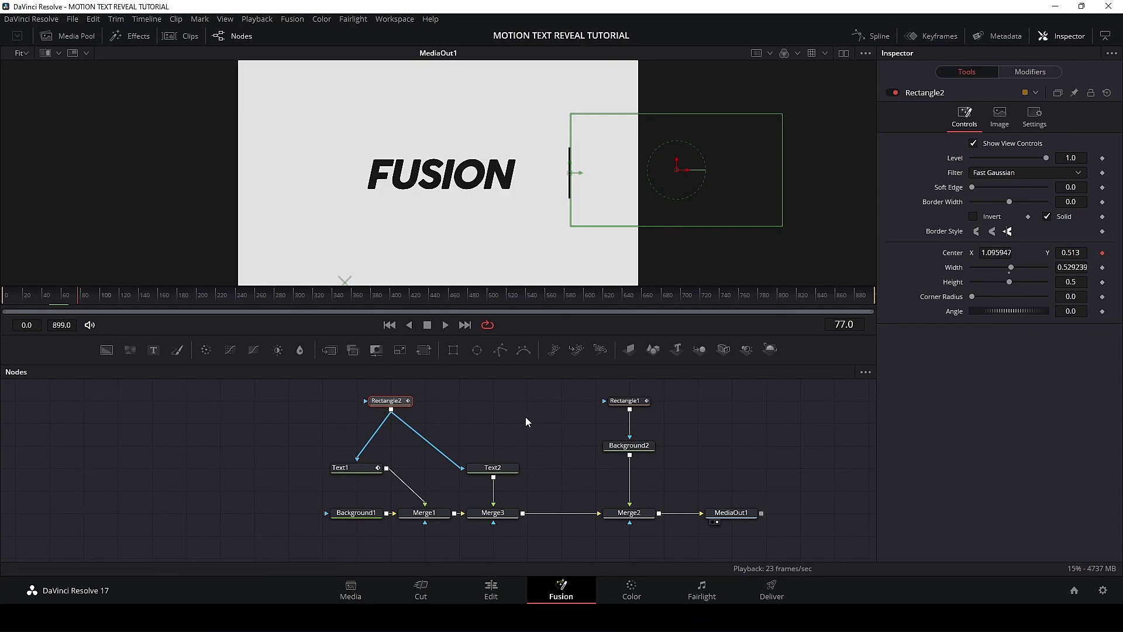
{"action": "left_click", "coordinate": [621, 403]}
{"action": "left_click", "coordinate": [502, 468]}
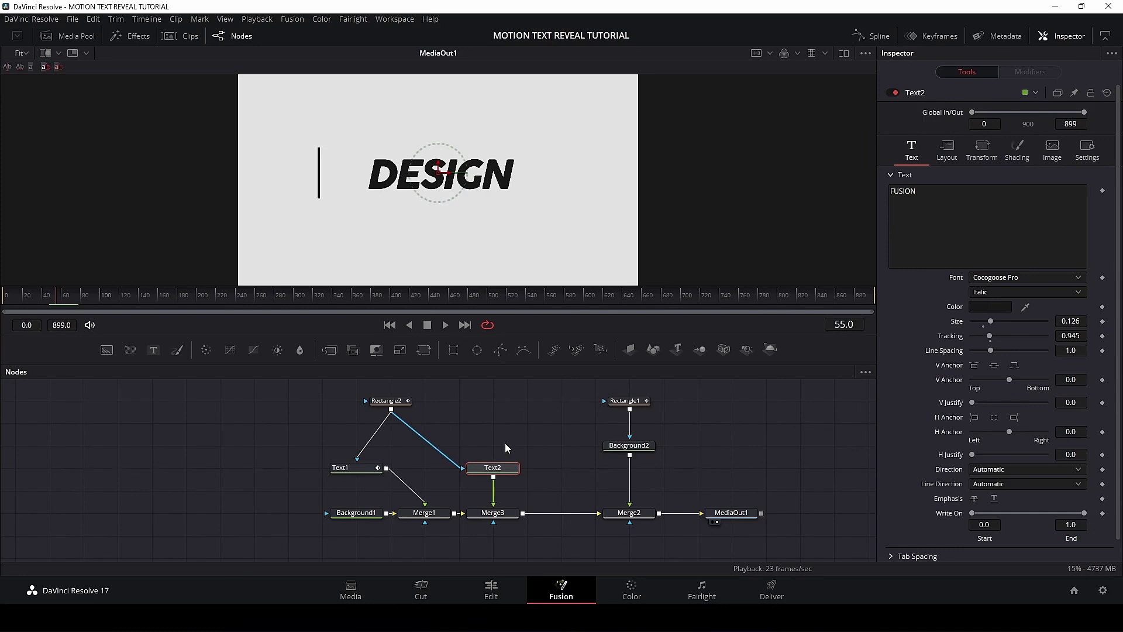
{"action": "left_click", "coordinate": [1017, 149]}
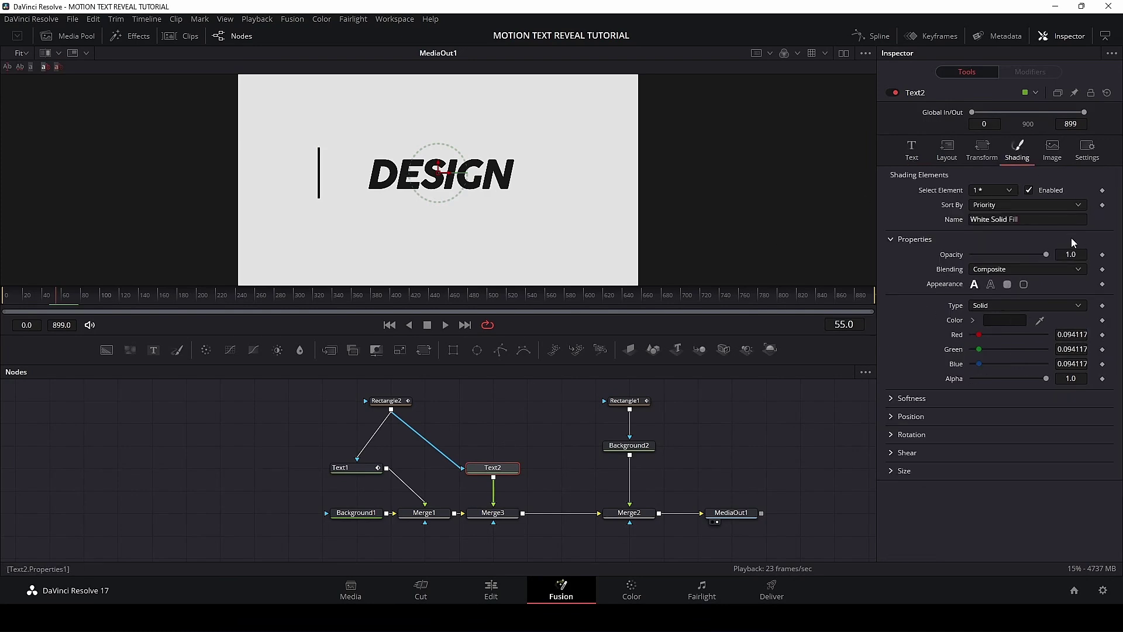
{"action": "left_click", "coordinate": [1104, 255]}
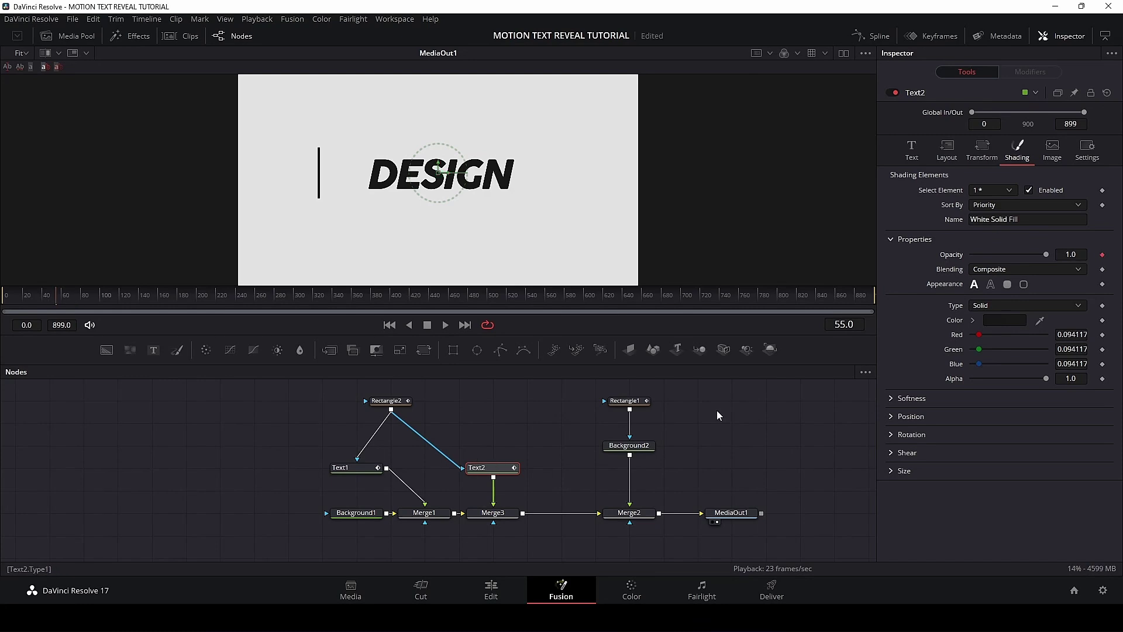
Step: Set Text2's shading opacity to 0.0 at frame 56 and play the animation to check that FUSION disappears
{"action": "left_click", "coordinate": [860, 323]}
{"action": "type", "text": "56"}
{"action": "key", "text": "Return"}
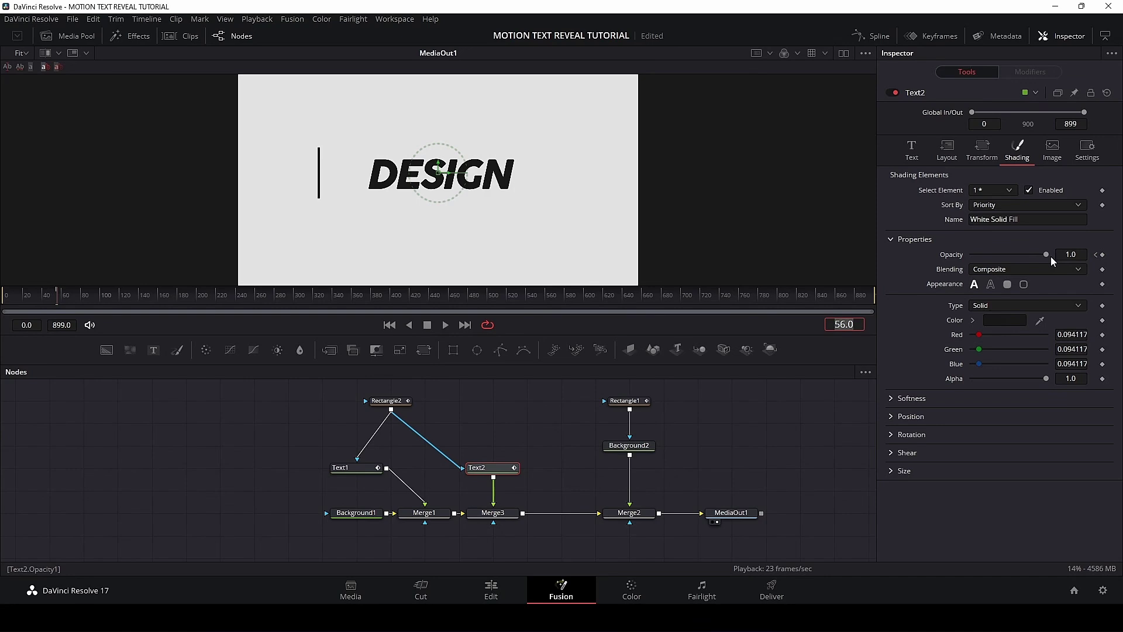
{"action": "left_click_drag", "start_coordinate": [1045, 253], "coordinate": [921, 259]}
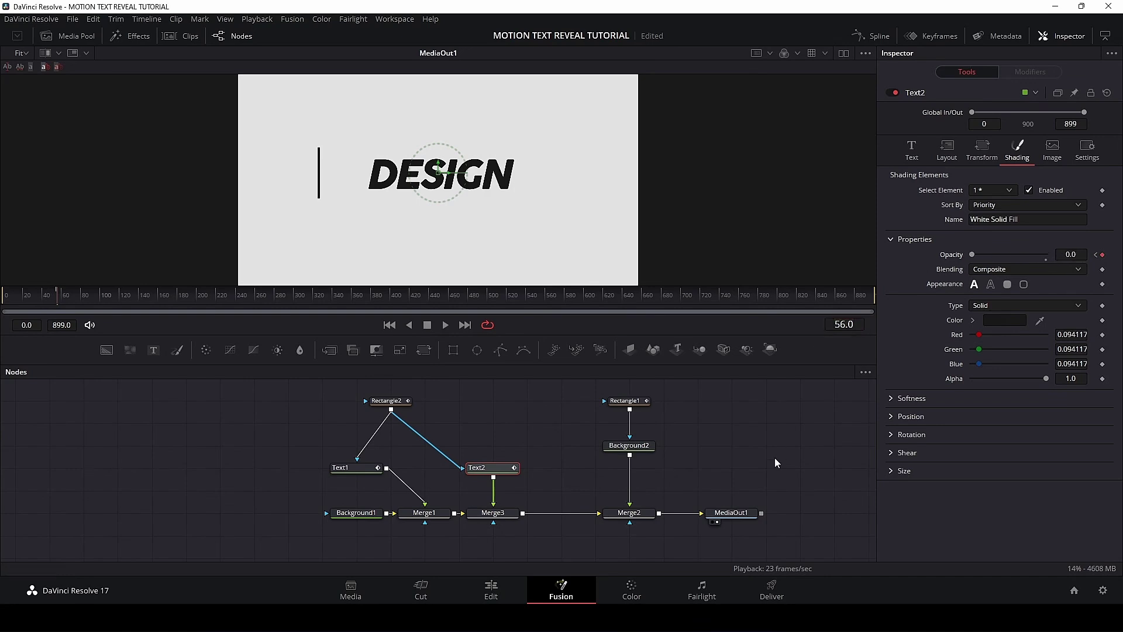
{"action": "key", "text": "space"}
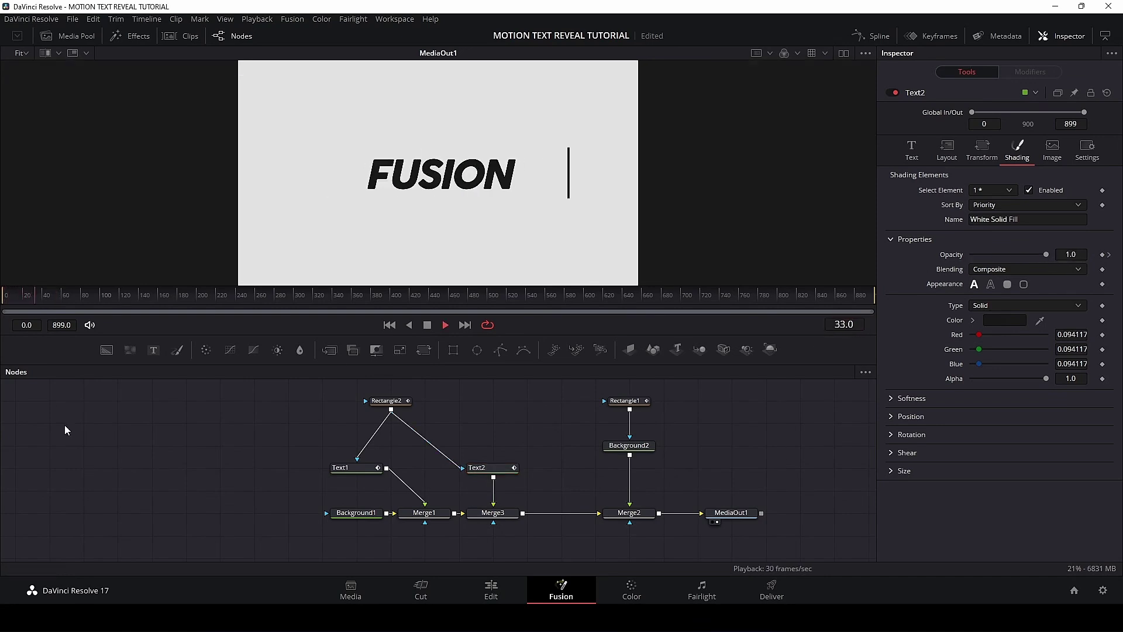
{"action": "key", "text": "space"}
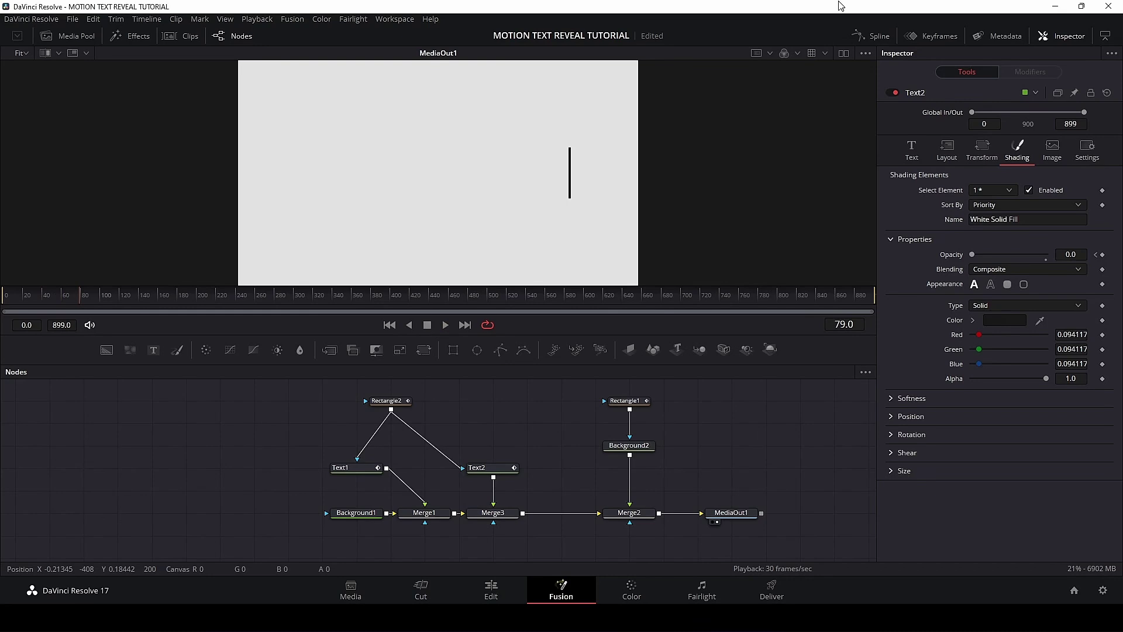
Step: Flatten Rectangle1's Center displacement keyframes at frames 35 and 55 in the spline editor and lengthen the ease into frame 55
{"action": "left_click", "coordinate": [879, 36]}
{"action": "left_click_drag", "start_coordinate": [314, 456], "coordinate": [2, 470]}
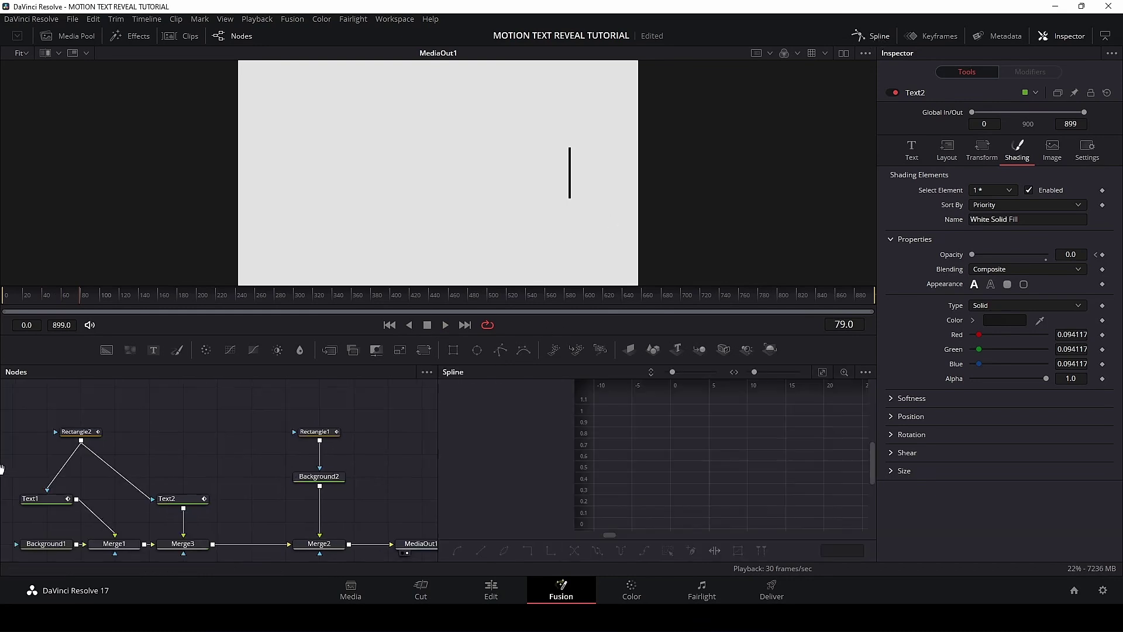
{"action": "left_click", "coordinate": [314, 432]}
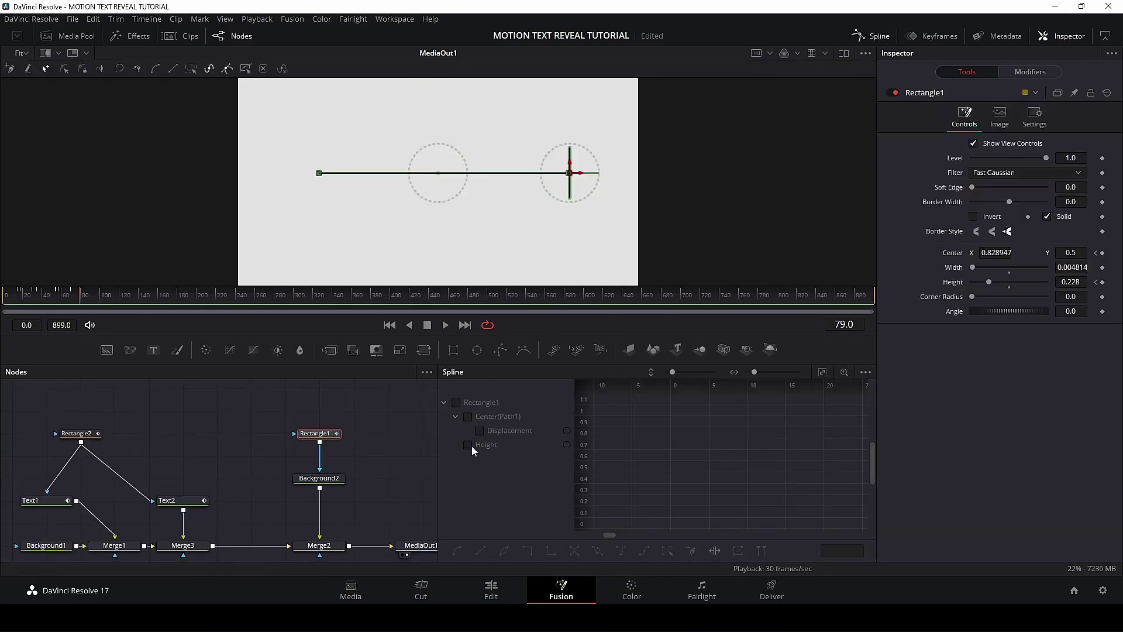
{"action": "left_click", "coordinate": [480, 431]}
{"action": "left_click_drag", "start_coordinate": [796, 484], "coordinate": [746, 484]}
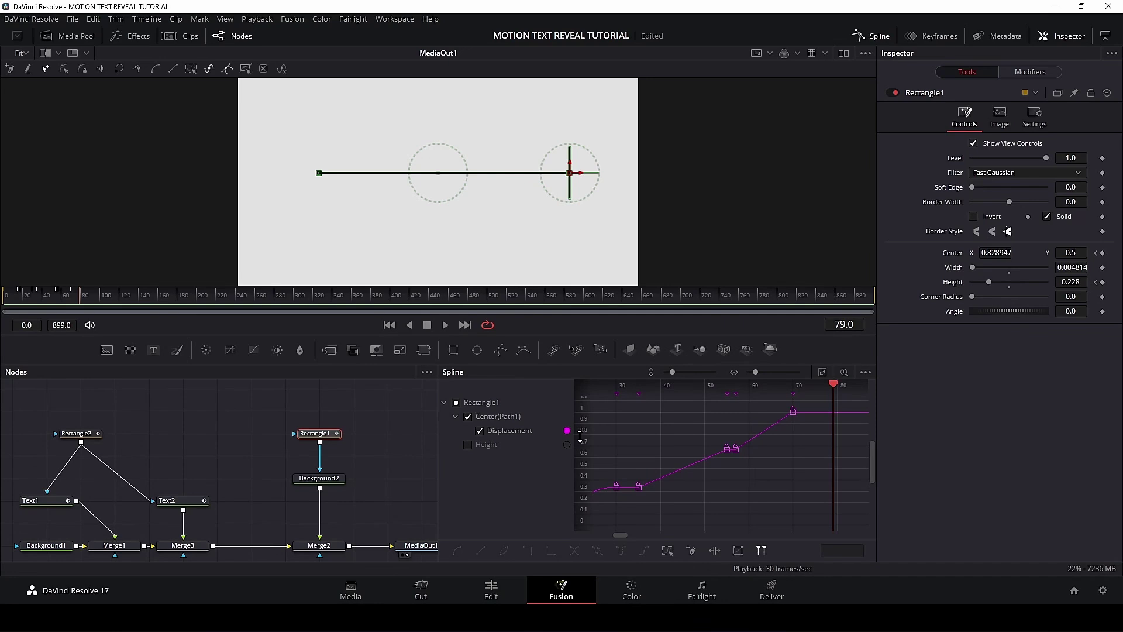
{"action": "left_click_drag", "start_coordinate": [438, 439], "coordinate": [6, 439]}
{"action": "left_click_drag", "start_coordinate": [199, 416], "coordinate": [299, 510]}
{"action": "key", "text": "f"}
{"action": "left_click_drag", "start_coordinate": [264, 449], "coordinate": [230, 449]}
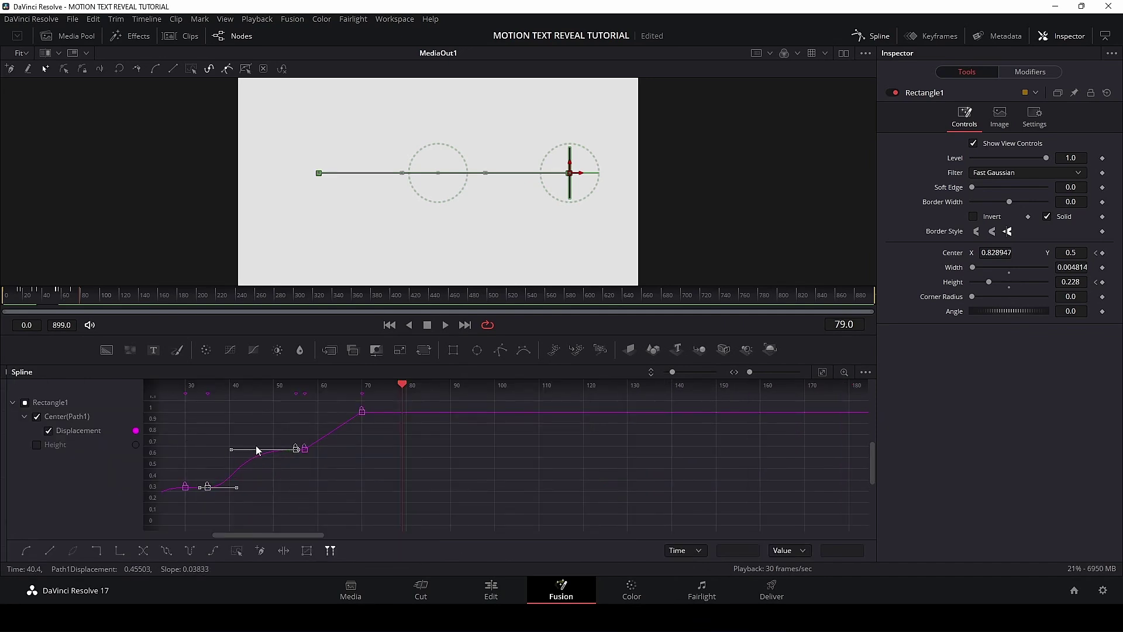
Step: Smooth the displacement keyframes at frames 57 and 70 and play back the line's final sweep
{"action": "left_click_drag", "start_coordinate": [422, 482], "coordinate": [302, 411]}
{"action": "key", "text": "s"}
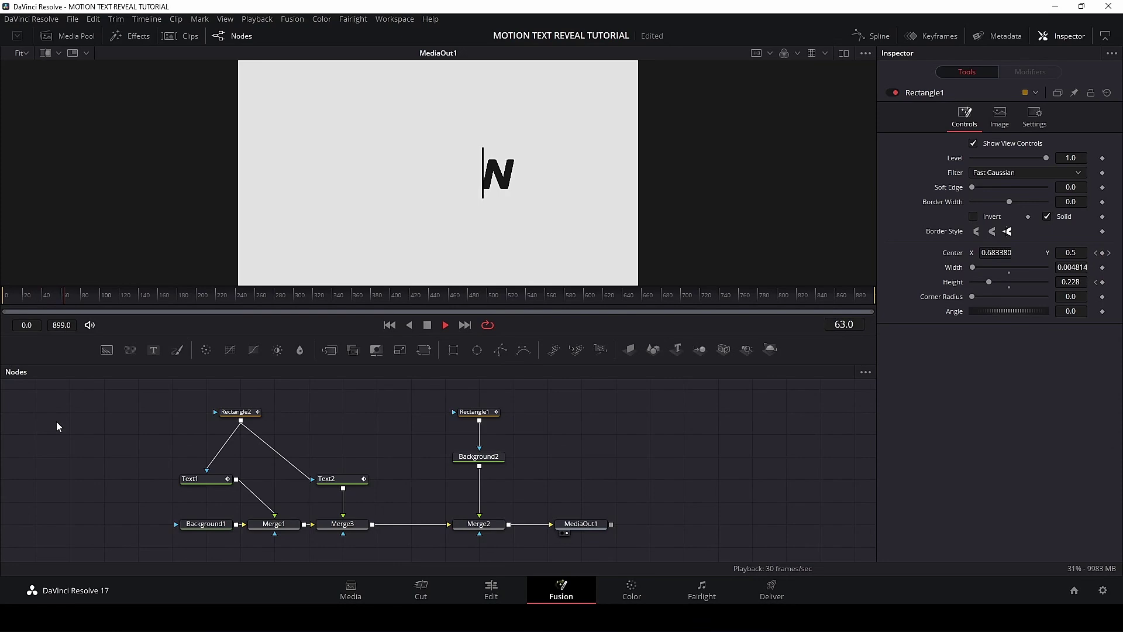
{"action": "key", "text": "space"}
Step: Move Rectangle1's last Center displacement keyframe to frame 80 in the keyframes editor to slow the line's final sweep
{"action": "left_click", "coordinate": [921, 38]}
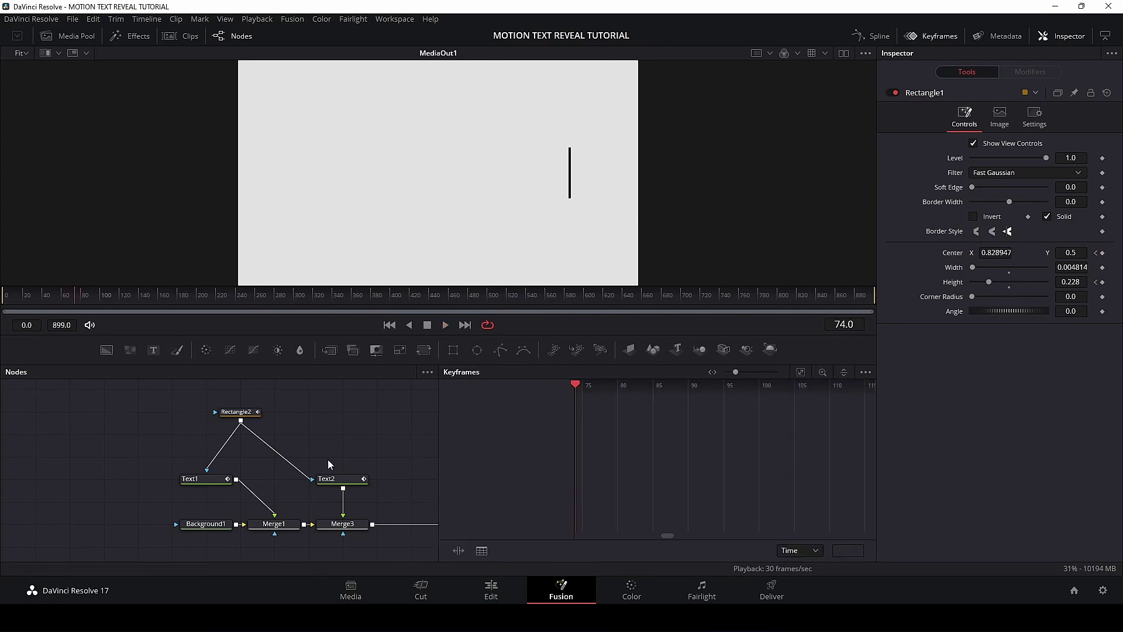
{"action": "left_click_drag", "start_coordinate": [345, 448], "coordinate": [104, 452]}
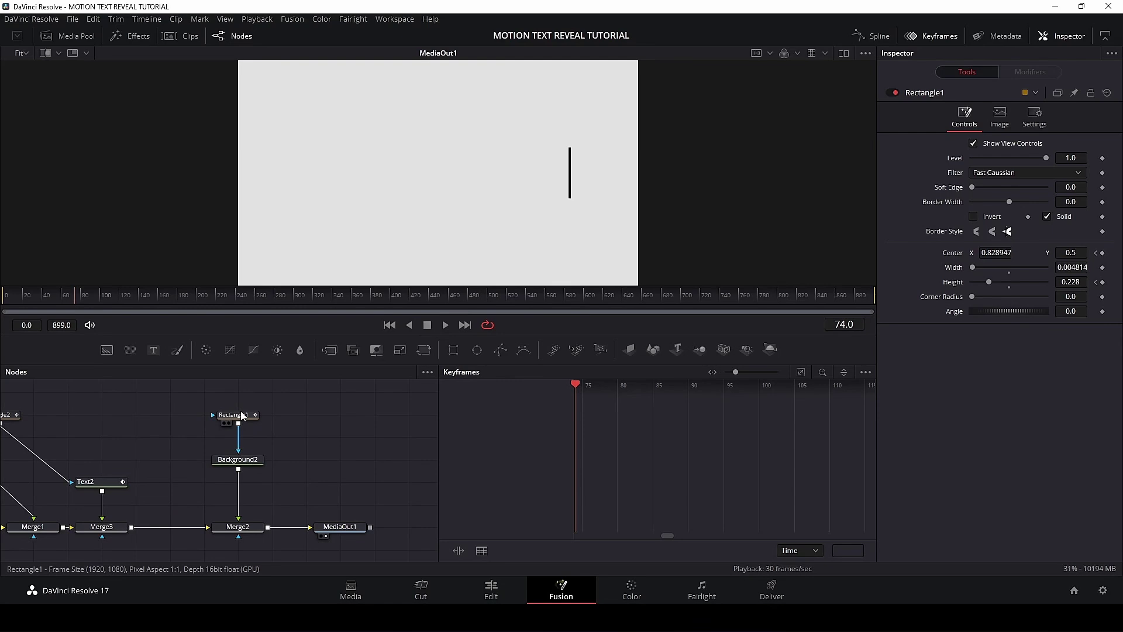
{"action": "left_click", "coordinate": [234, 415]}
{"action": "left_click", "coordinate": [468, 403]}
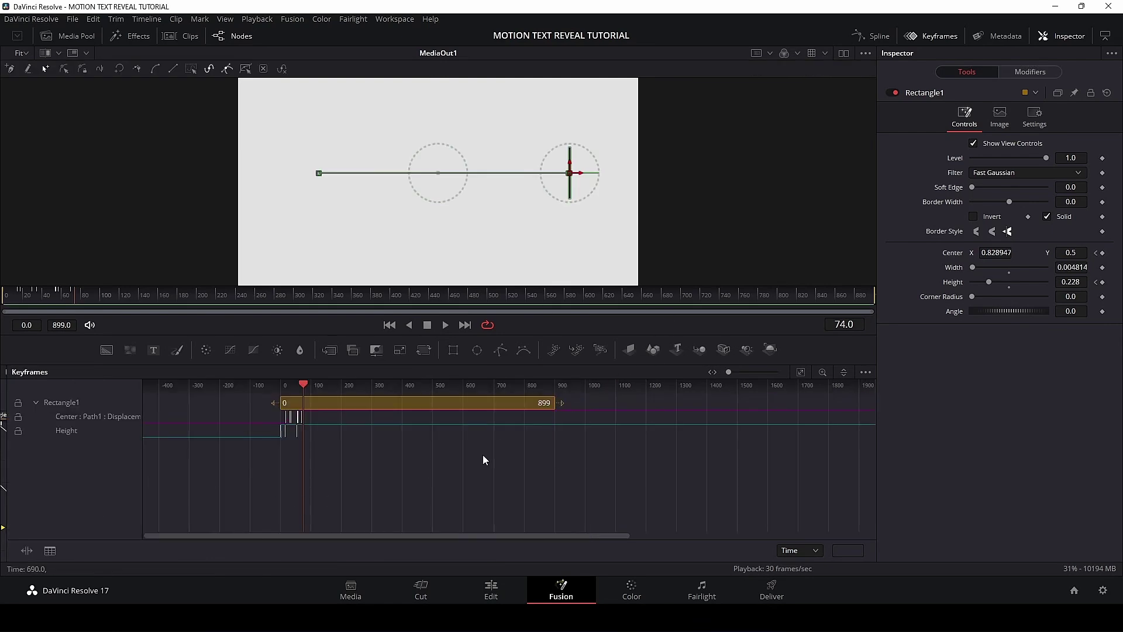
{"action": "scroll", "coordinate": [314, 492], "scroll_direction": "up", "scroll_amount": 8}
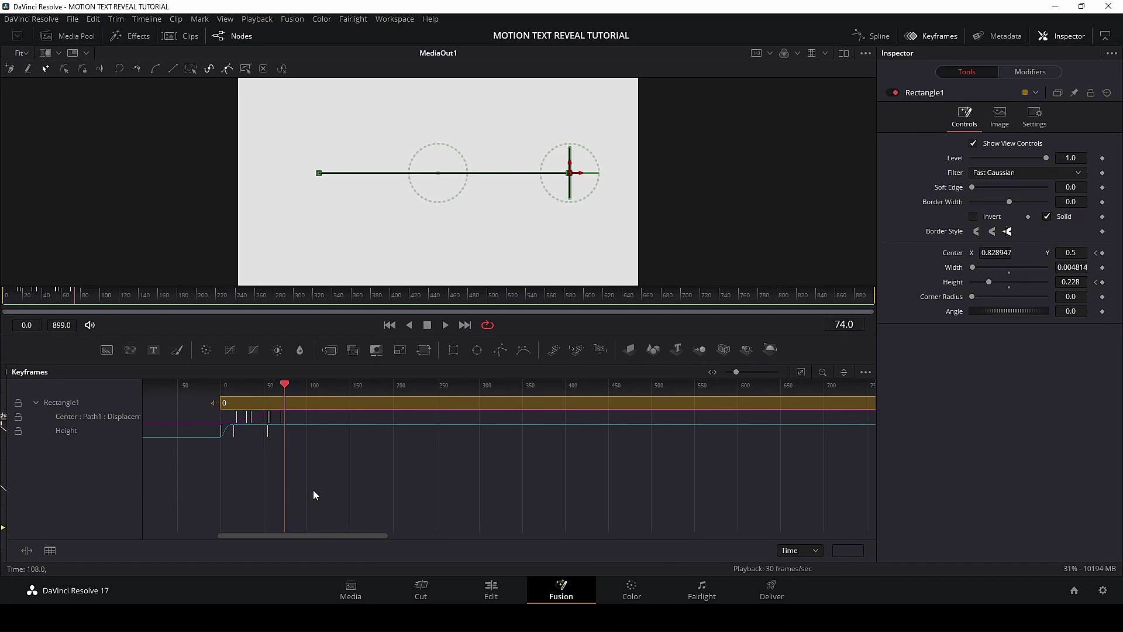
{"action": "scroll", "coordinate": [314, 490], "scroll_direction": "up", "scroll_amount": 2}
{"action": "left_click_drag", "start_coordinate": [273, 482], "coordinate": [593, 486]}
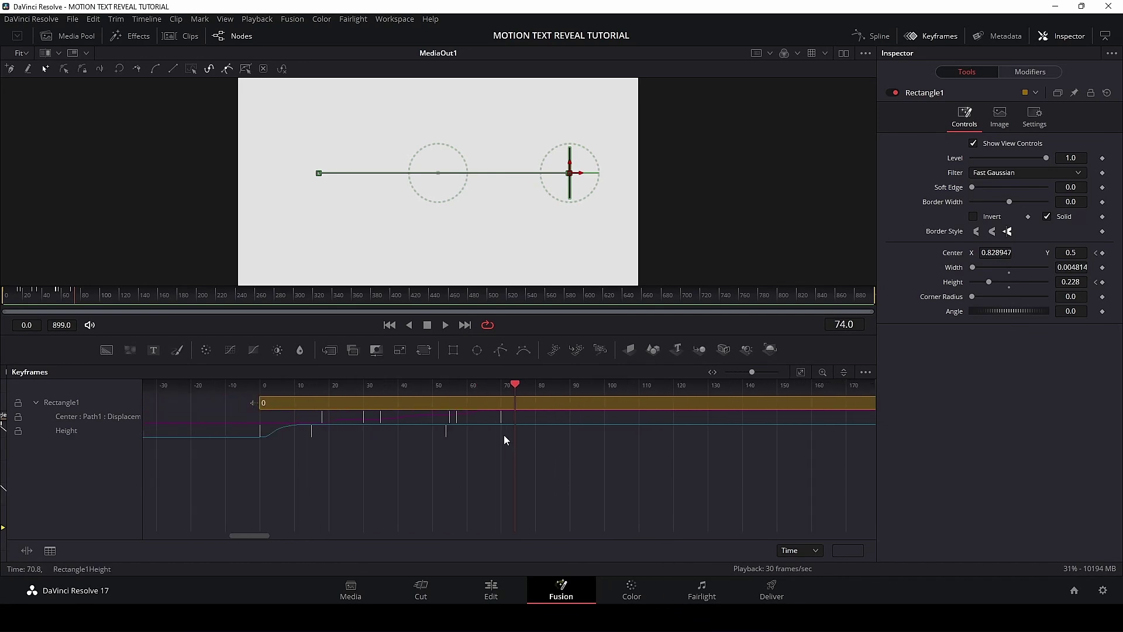
{"action": "left_click_drag", "start_coordinate": [500, 422], "coordinate": [537, 425]}
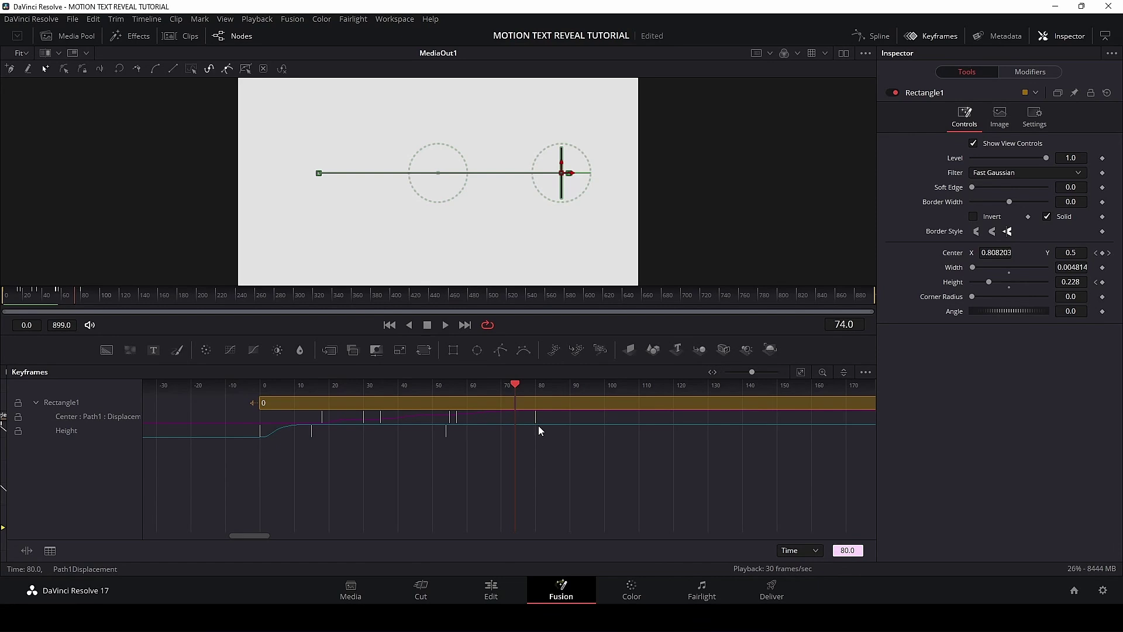
{"action": "left_click", "coordinate": [921, 37]}
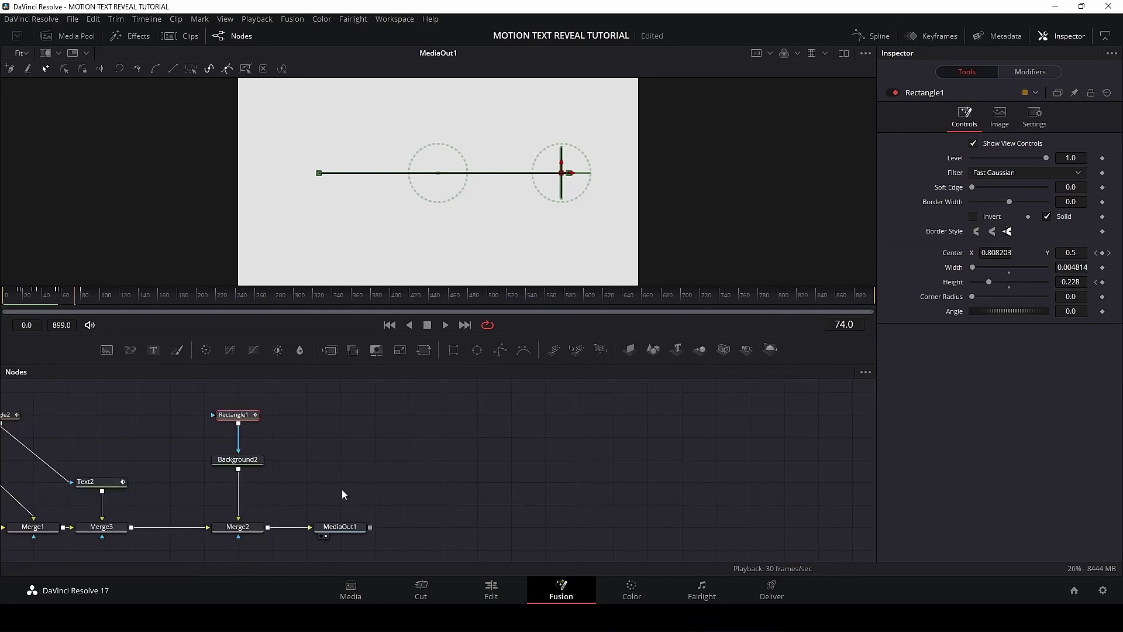
Step: Play the animation from near the start to check the timing of the line's final sweep
{"action": "left_click_drag", "start_coordinate": [390, 466], "coordinate": [632, 449]}
{"action": "left_click_drag", "start_coordinate": [22, 300], "coordinate": [9, 298]}
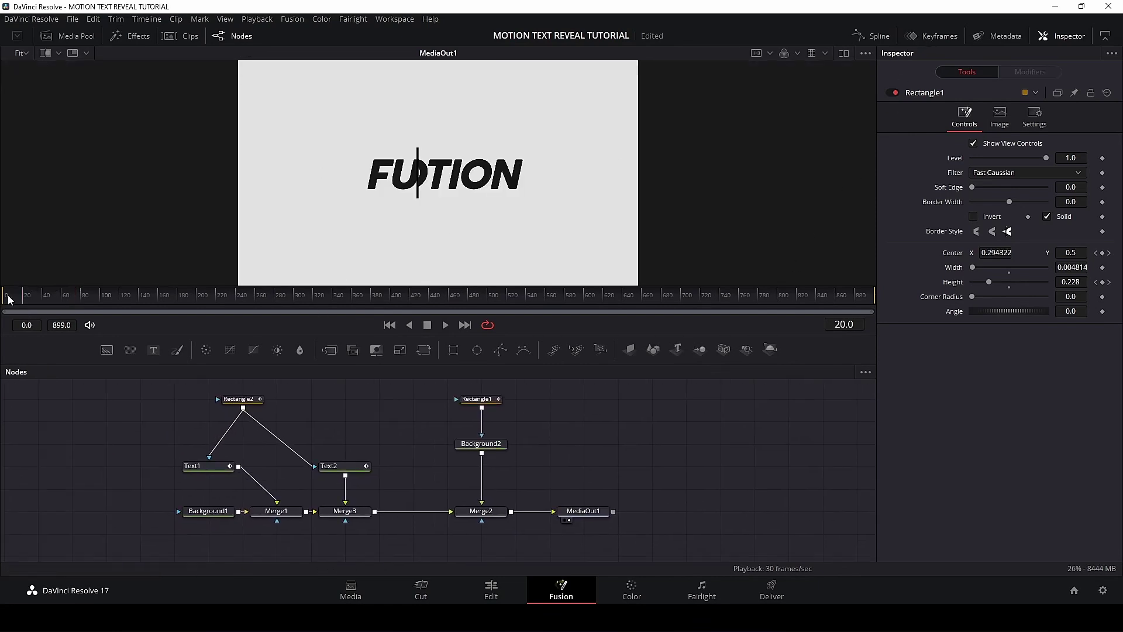
{"action": "key", "text": "space"}
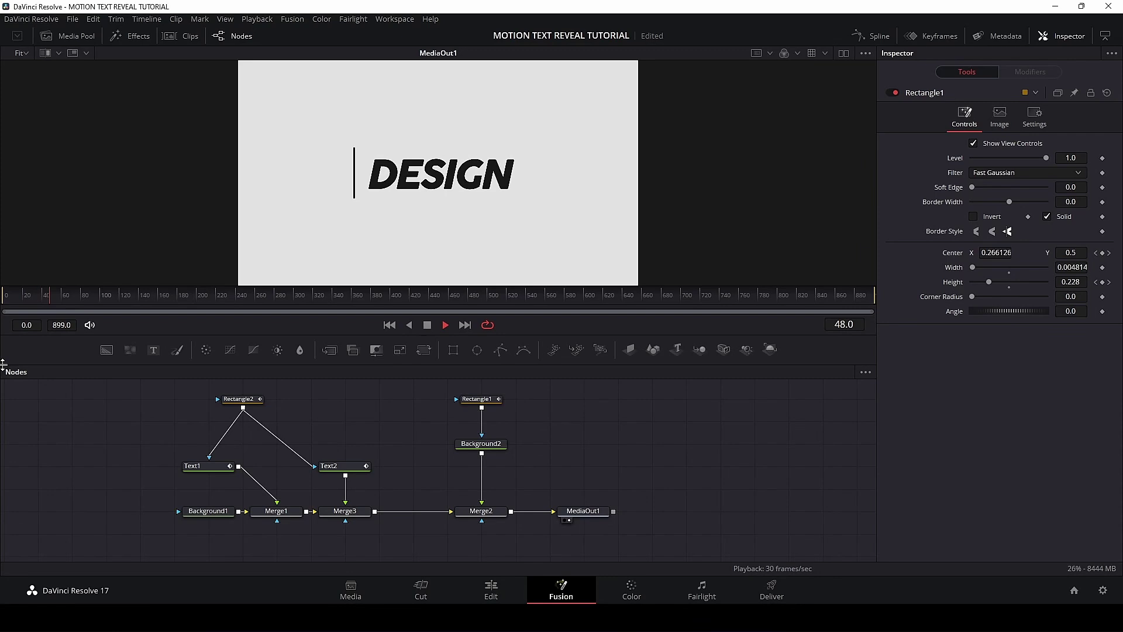
{"action": "key", "text": "space"}
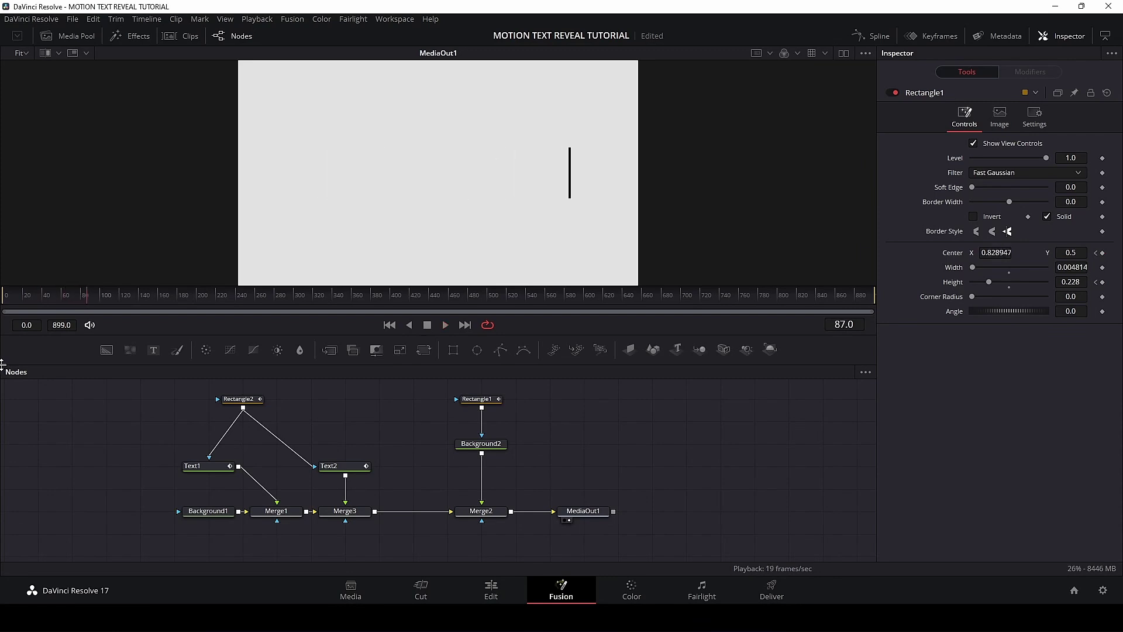
Step: Keyframe Rectangle1's Height at 0.228 on frame 82, just after the line stops moving
{"action": "left_click", "coordinate": [495, 400]}
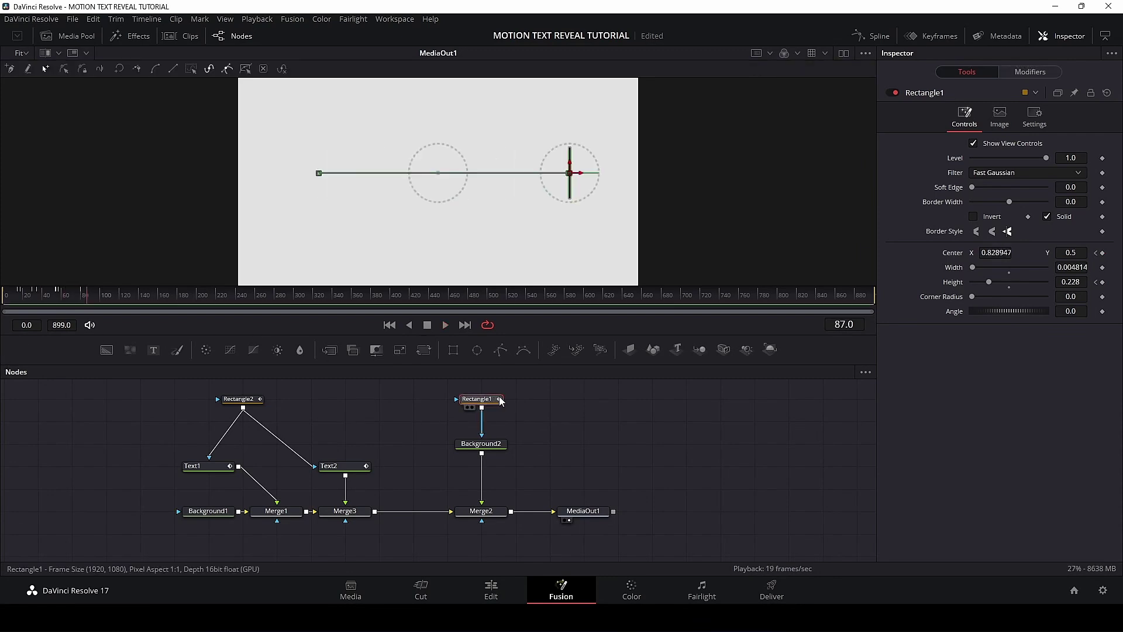
{"action": "left_click_drag", "start_coordinate": [80, 296], "coordinate": [80, 297]}
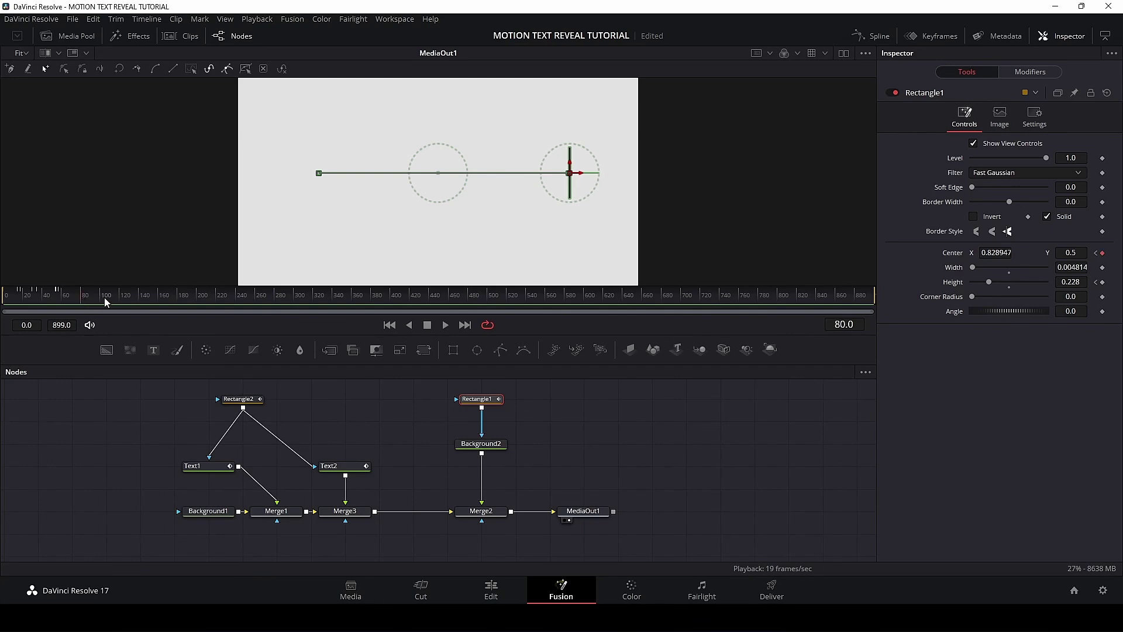
{"action": "left_click", "coordinate": [843, 326]}
{"action": "type", "text": "3"}
{"action": "type", "text": "2"}
{"action": "key", "text": "Return"}
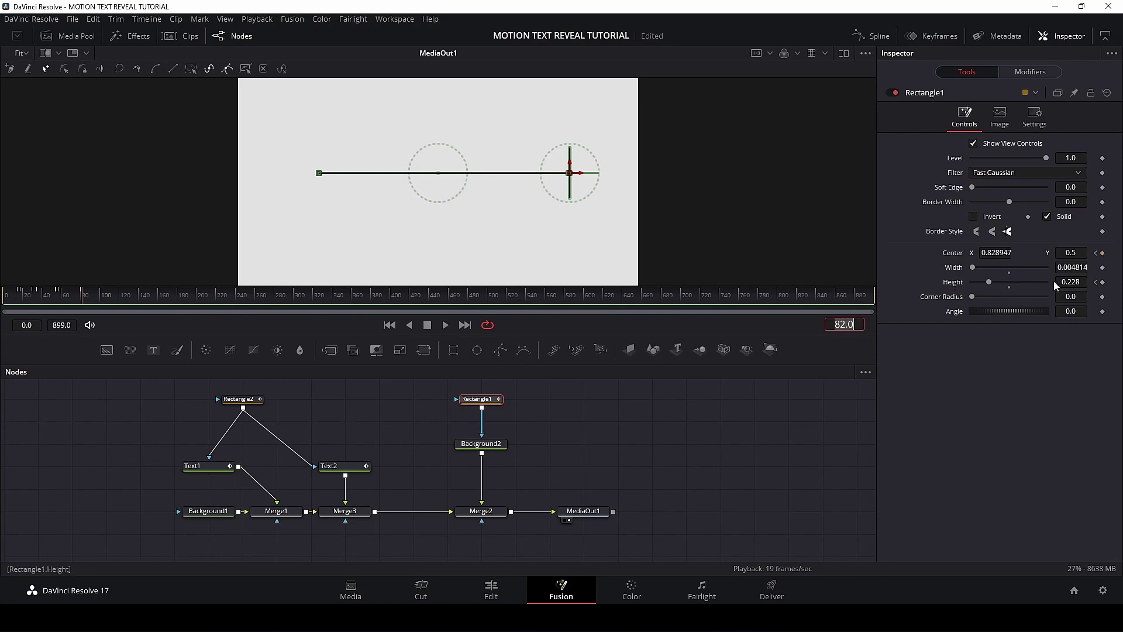
{"action": "left_click", "coordinate": [1103, 282]}
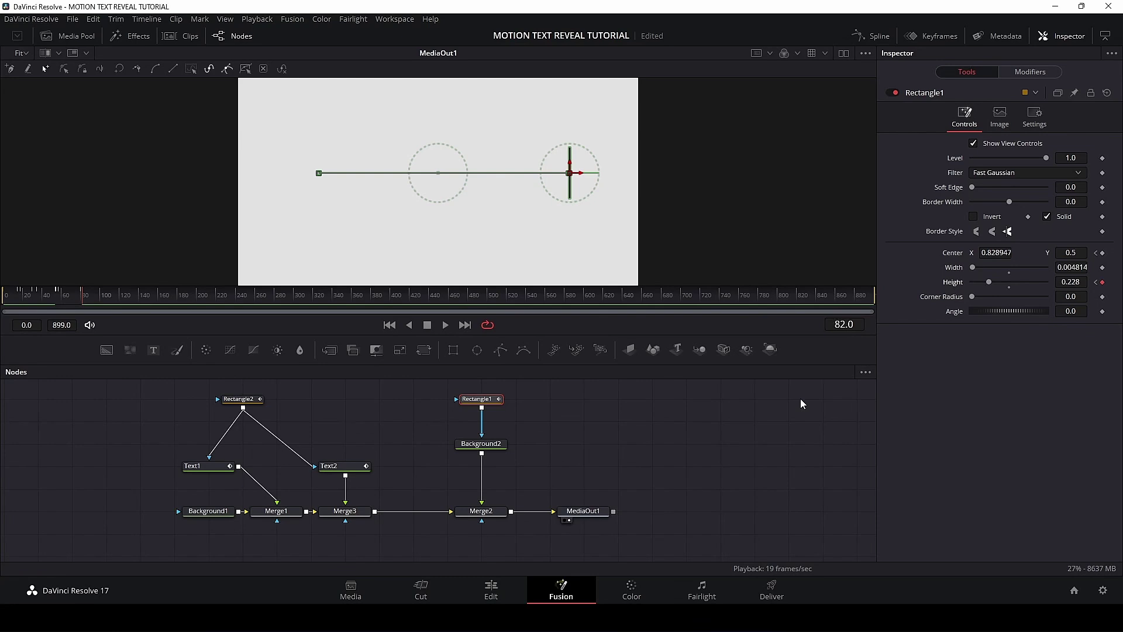
Step: Set Rectangle1's Height to 0.0 at frame 95 so the line shrinks away
{"action": "left_click", "coordinate": [845, 324]}
{"action": "type", "text": "95"}
{"action": "key", "text": "Return"}
{"action": "left_click_drag", "start_coordinate": [988, 282], "coordinate": [943, 283]}
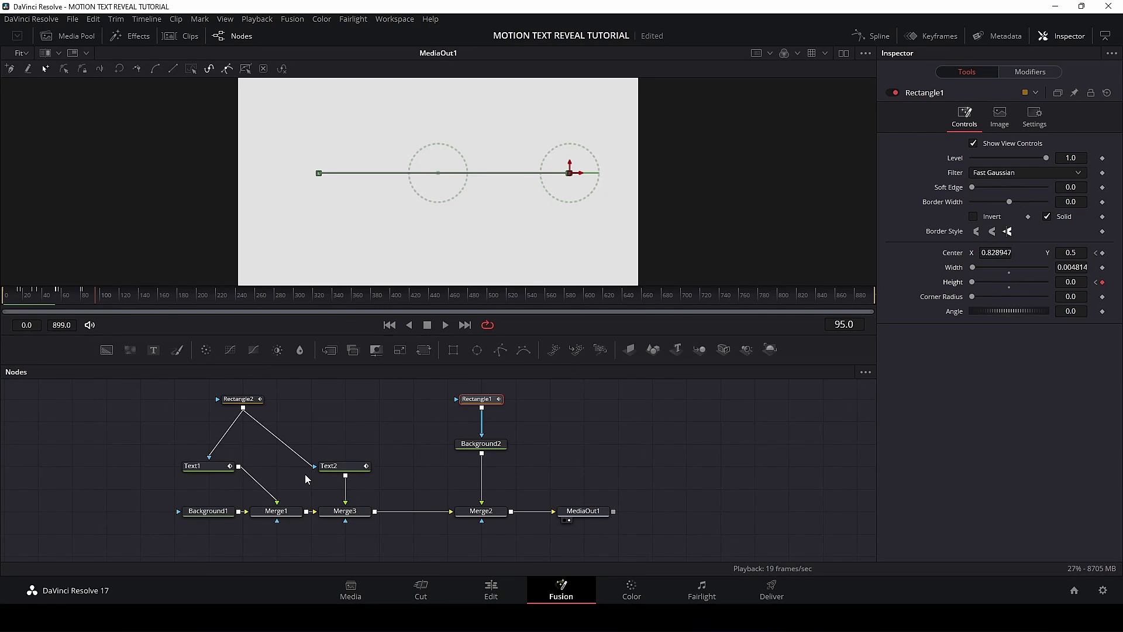
Step: Show Rectangle1's Height curve in the spline editor, smooth its closing keyframes and lengthen their ease
{"action": "left_click", "coordinate": [872, 36]}
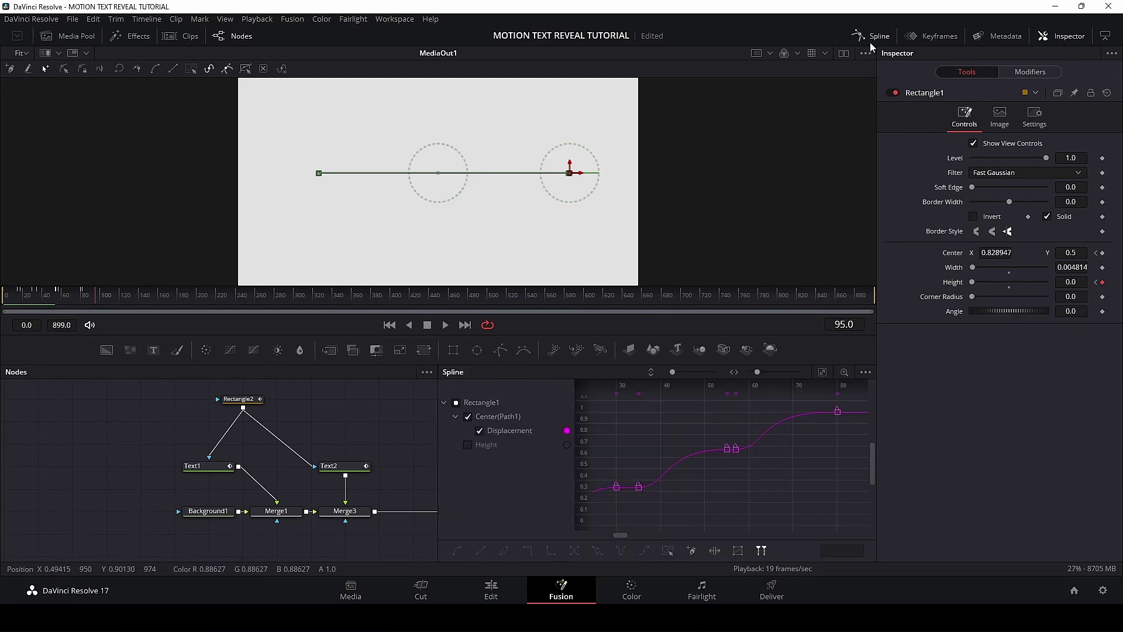
{"action": "left_click", "coordinate": [476, 445]}
{"action": "scroll", "coordinate": [434, 499], "scroll_direction": "up", "scroll_amount": 4}
{"action": "left_click_drag", "start_coordinate": [380, 409], "coordinate": [517, 509]}
{"action": "key", "text": "shift+s"}
{"action": "left_click_drag", "start_coordinate": [443, 471], "coordinate": [410, 471]}
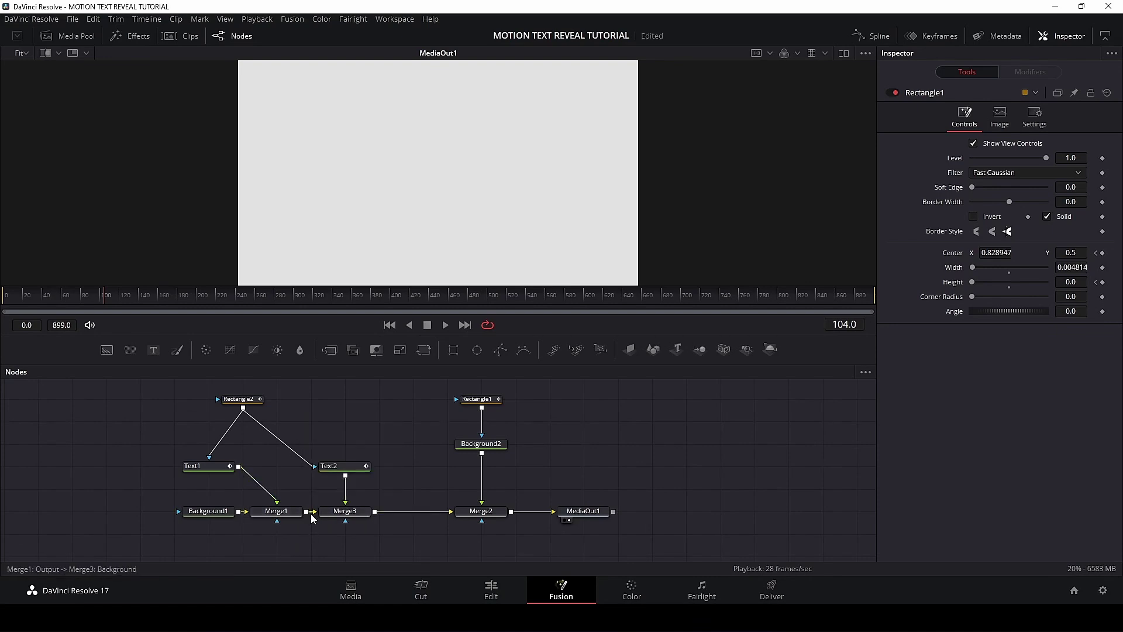
Step: Bypass Merge1 so Text1 feeds Merge3 without Background1, and place the smoke clip on V1 beneath TEXT REVEAL on the Edit page
{"action": "left_click_drag", "start_coordinate": [277, 502], "coordinate": [198, 525]}
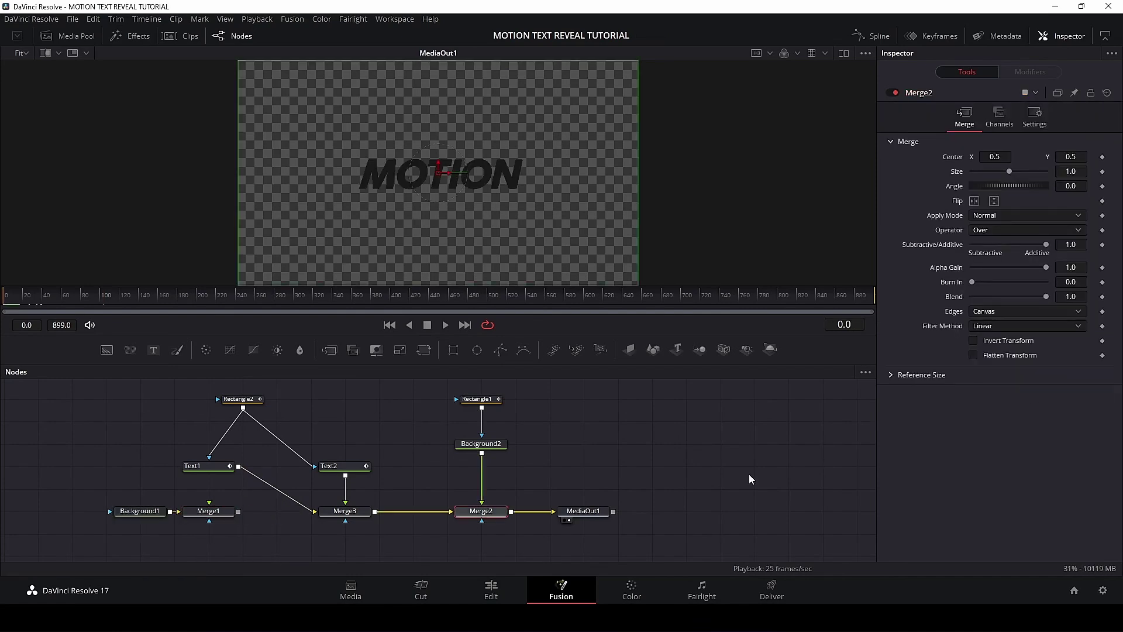
{"action": "left_click", "coordinate": [491, 590]}
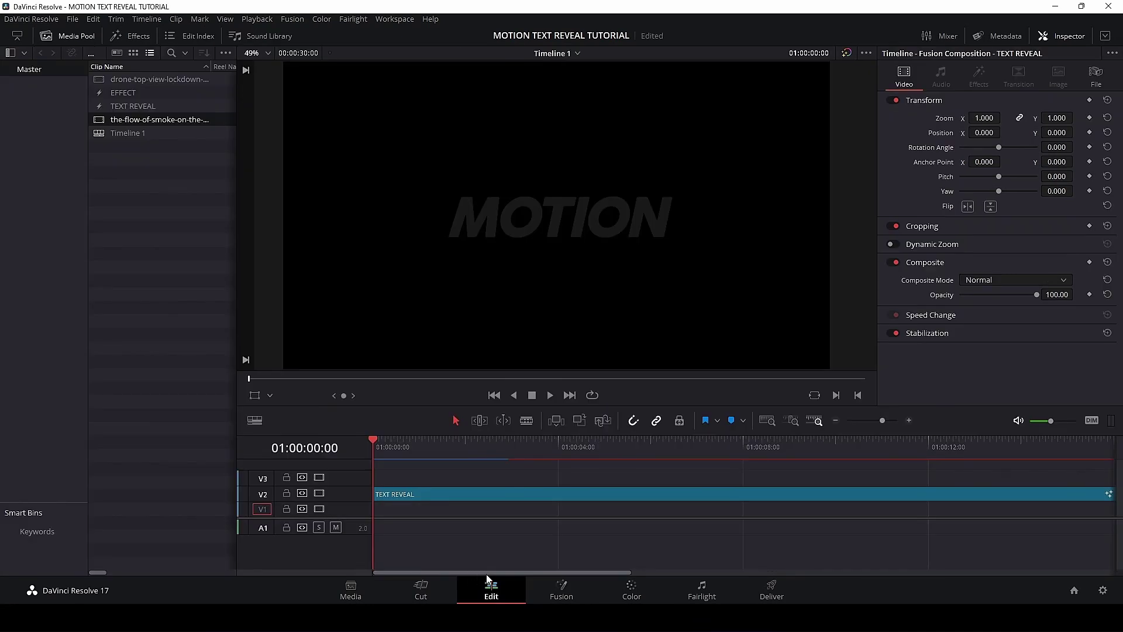
{"action": "left_click_drag", "start_coordinate": [176, 119], "coordinate": [381, 512]}
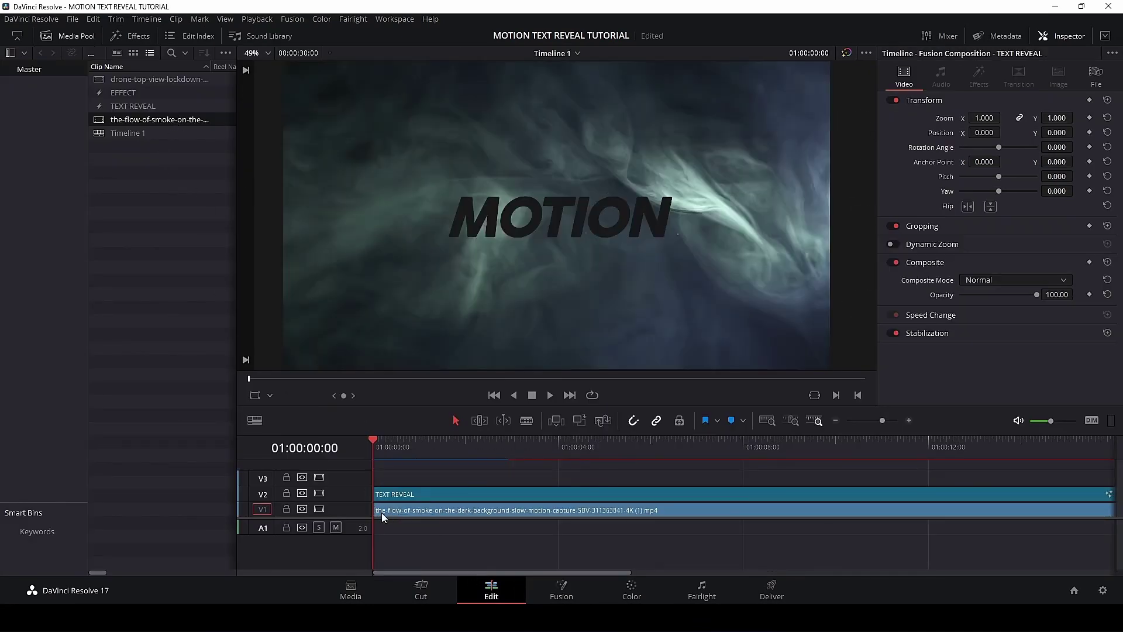
{"action": "key", "text": "space"}
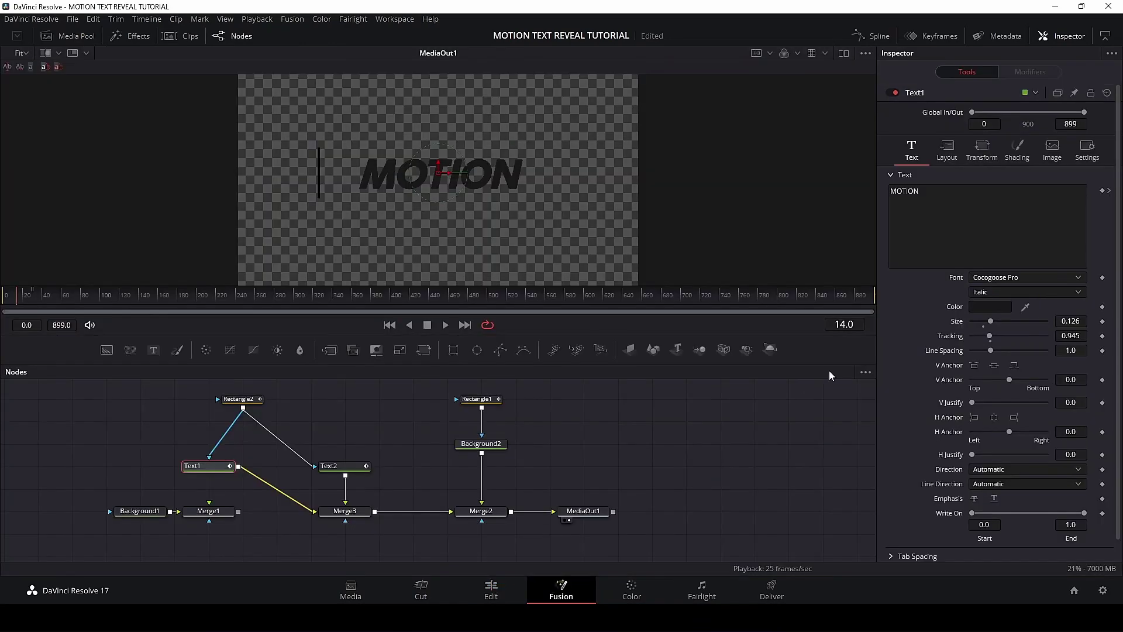
Step: Change the colour of Text1, Text2 and Background2 to white so the titles and line stand out over the smoke footage
{"action": "left_click", "coordinate": [994, 307]}
{"action": "left_click", "coordinate": [667, 411]}
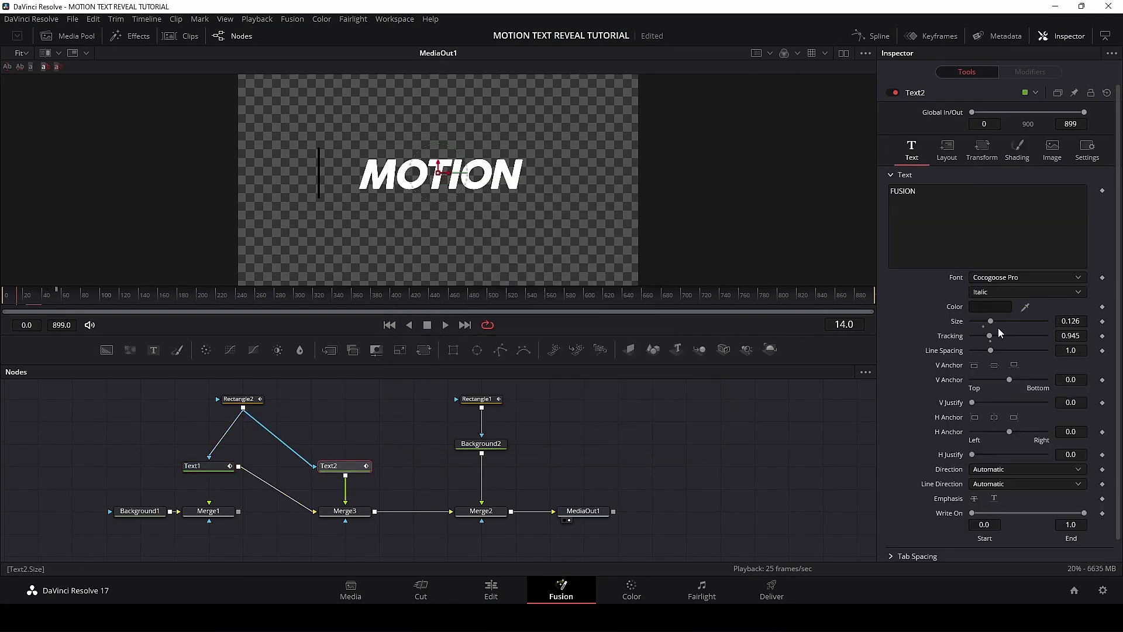
{"action": "left_click", "coordinate": [995, 307]}
{"action": "left_click_drag", "start_coordinate": [698, 302], "coordinate": [699, 206]}
{"action": "left_click", "coordinate": [676, 412]}
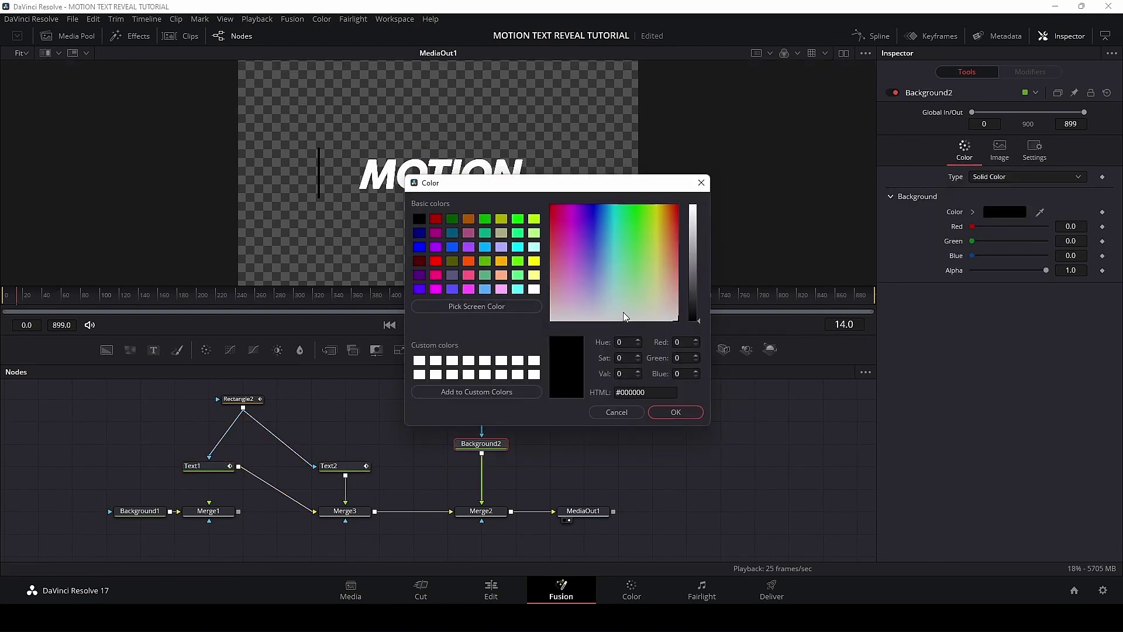
{"action": "left_click", "coordinate": [676, 412]}
Step: Return to the Edit page and play the white text reveal over the smoke clip from the timeline start
{"action": "left_click", "coordinate": [492, 590]}
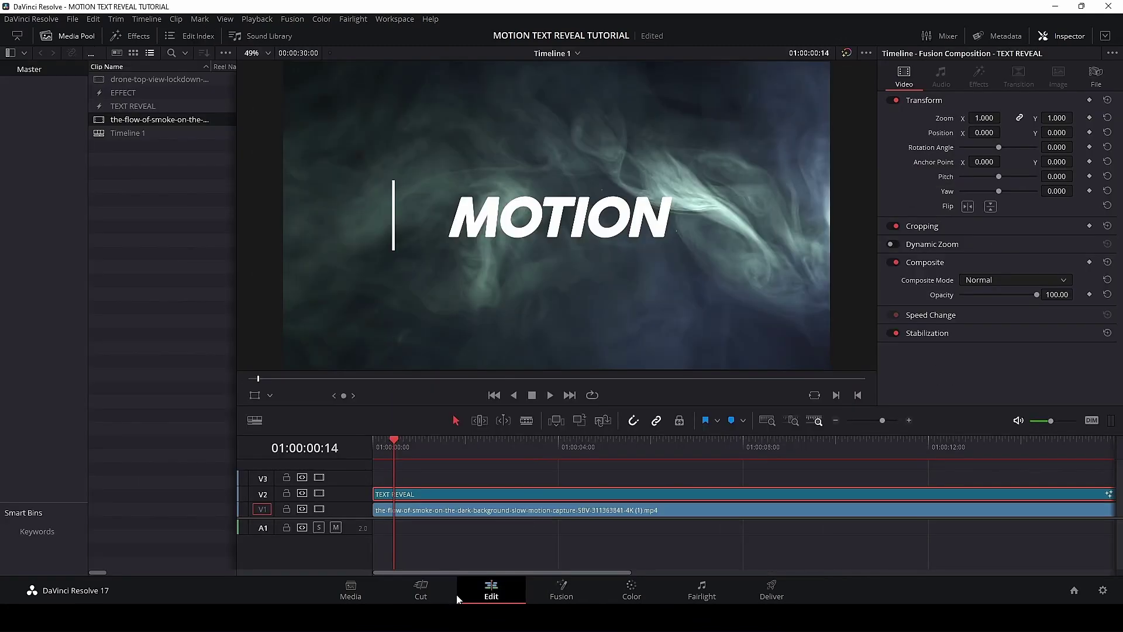
{"action": "left_click", "coordinate": [372, 439]}
{"action": "key", "text": "space"}
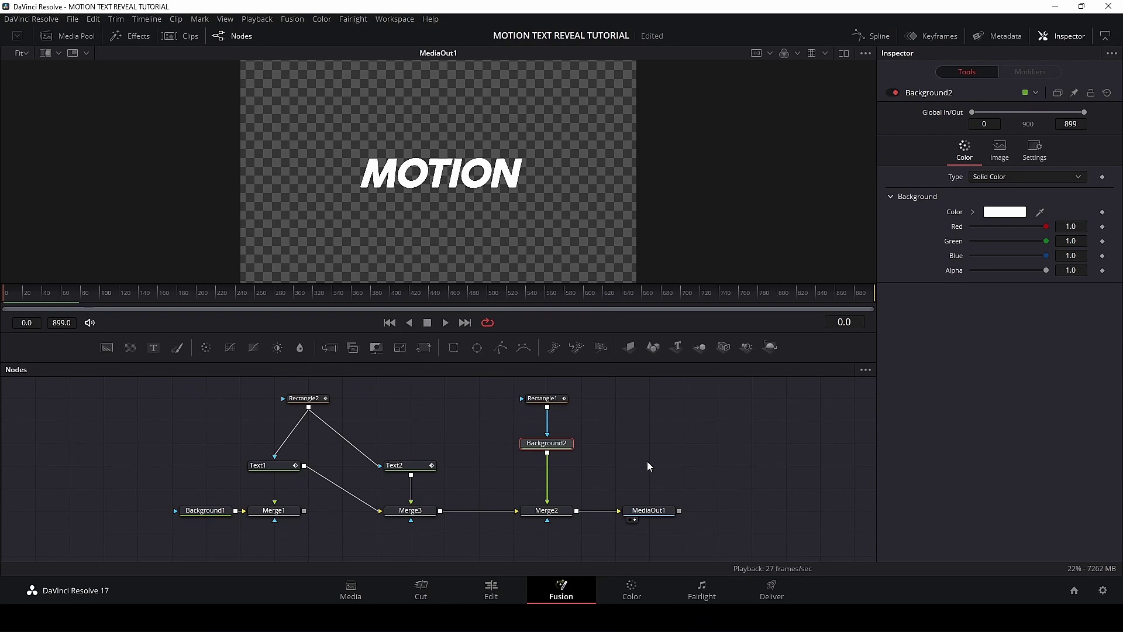
Step: Change Text2's text to MOTION and remove Text1's text keyframes so both titles use the same word throughout
{"action": "left_click", "coordinate": [419, 468]}
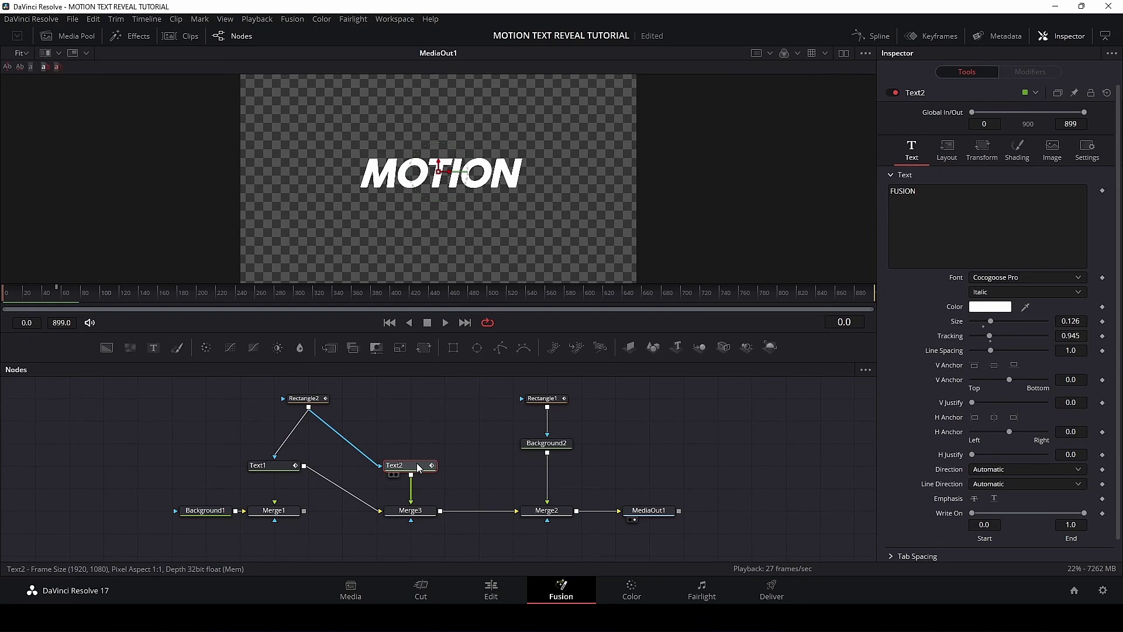
{"action": "double_click", "coordinate": [909, 192]}
{"action": "type", "text": "MOTION"}
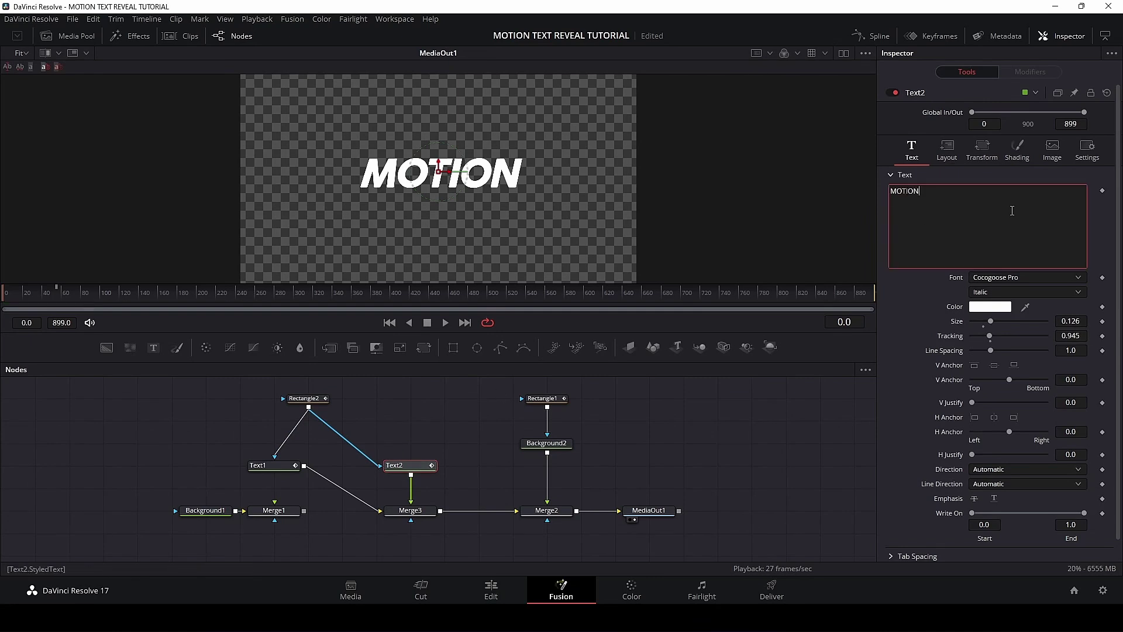
{"action": "left_click", "coordinate": [262, 469]}
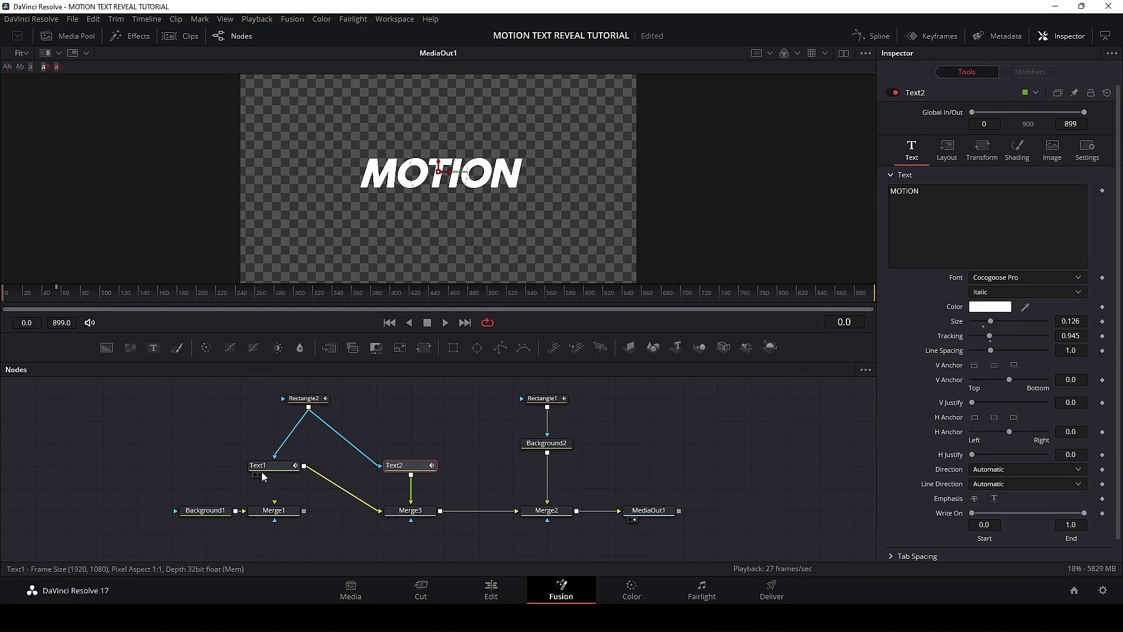
{"action": "left_click", "coordinate": [911, 150]}
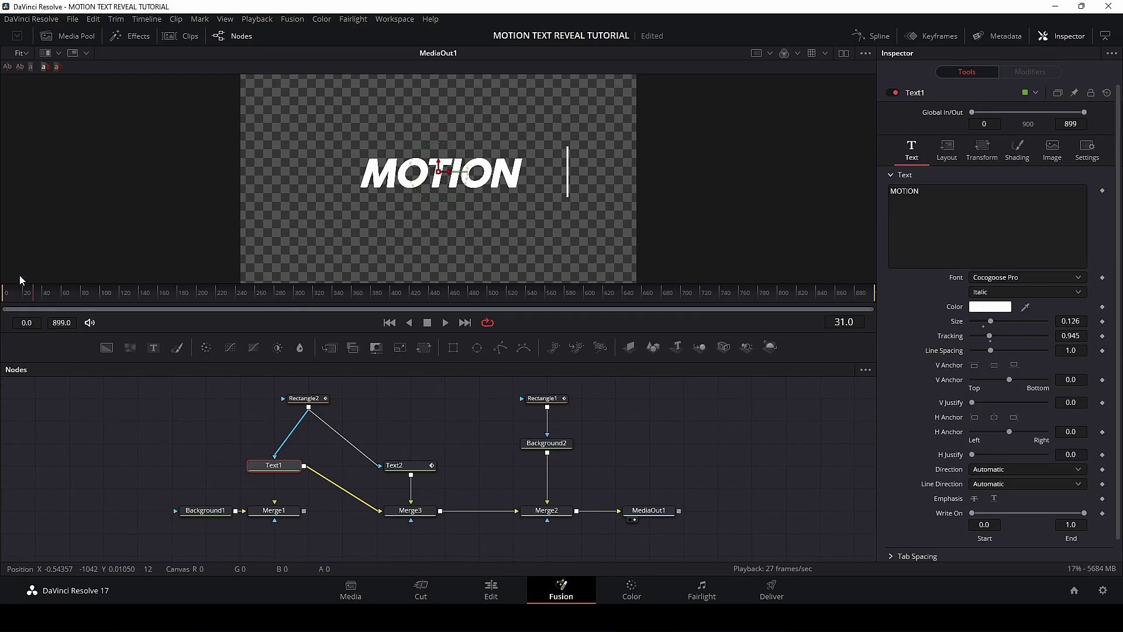
Step: Play the Fusion animation from frame 0 to check the reveal with identical words, and return to the start
{"action": "left_click", "coordinate": [1, 288]}
{"action": "key", "text": "space"}
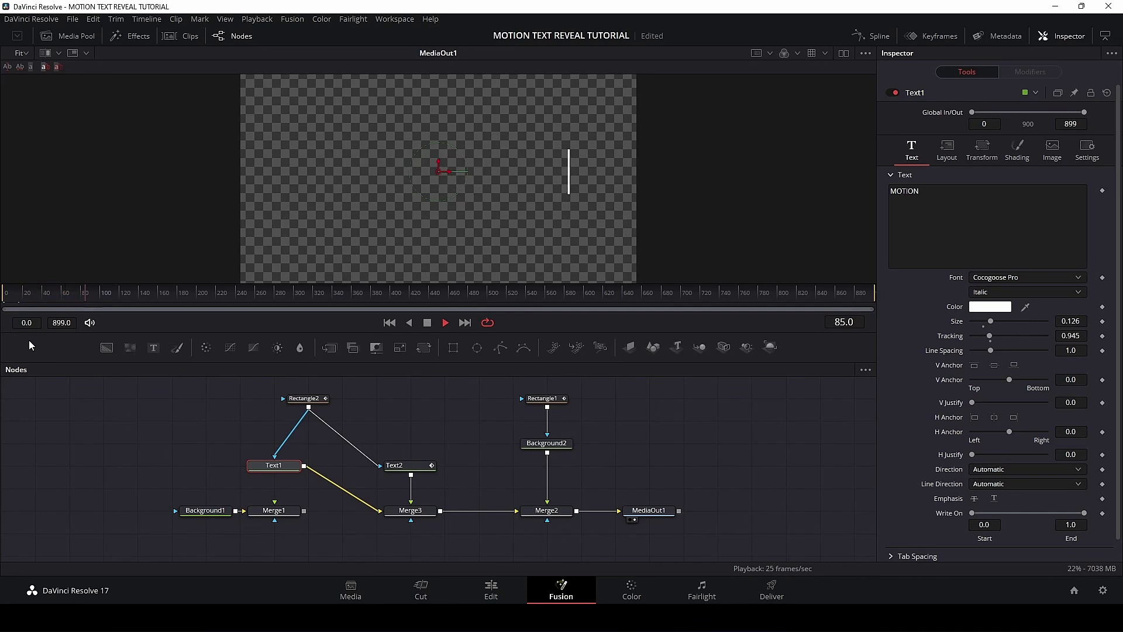
{"action": "left_click", "coordinate": [1, 295]}
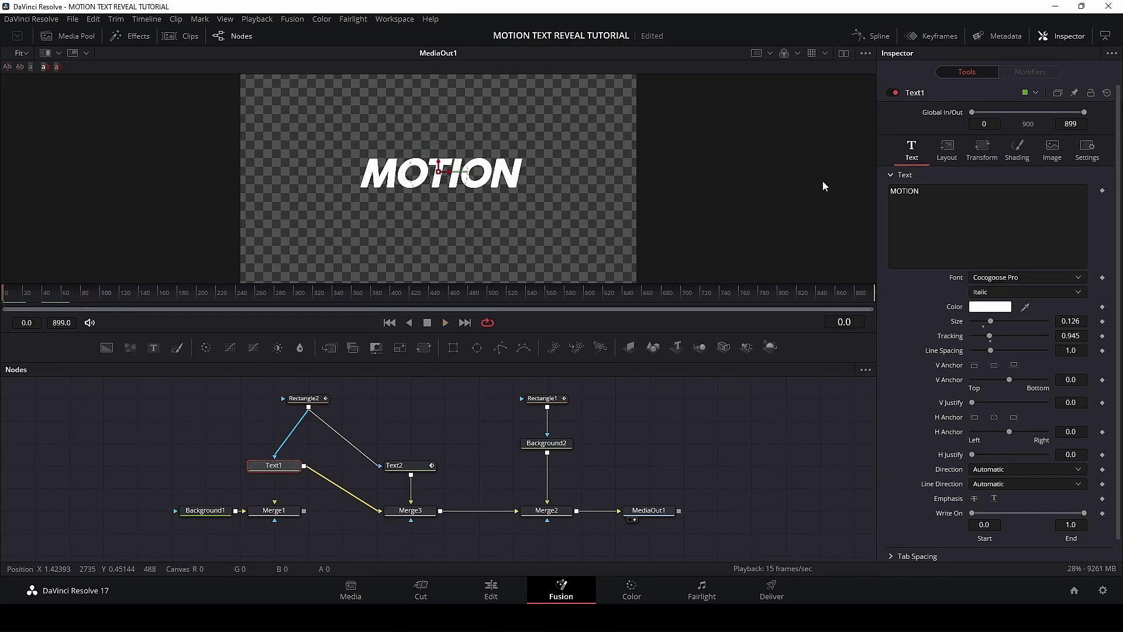
Step: Switch Text1's shading appearance from solid fill to outline and reduce the outline thickness to about 0.0126
{"action": "left_click", "coordinate": [1020, 158]}
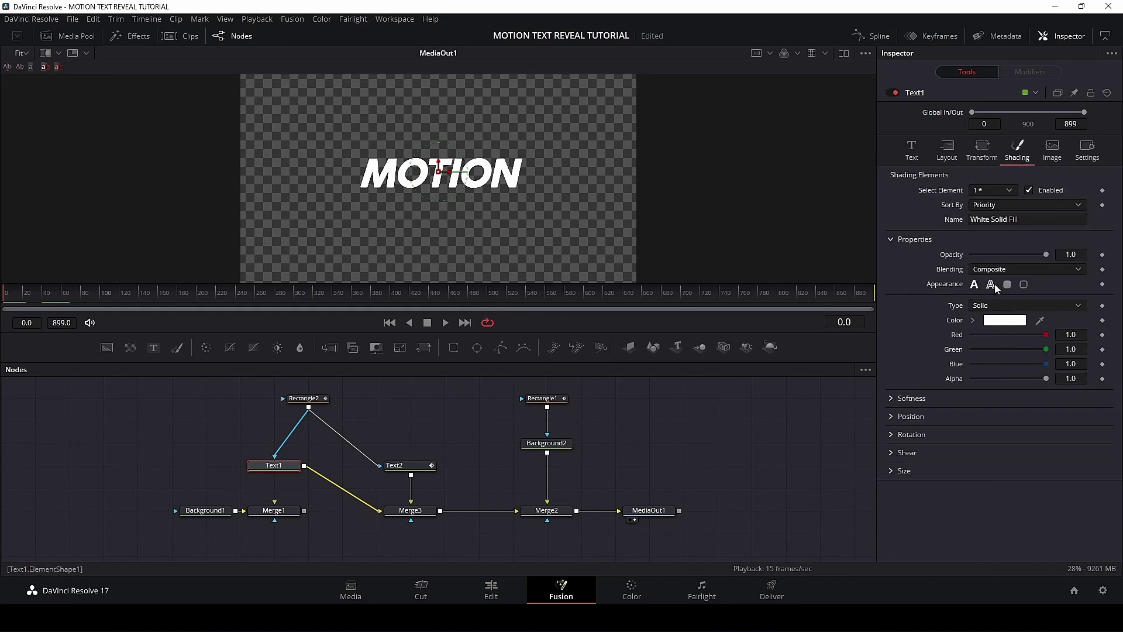
{"action": "left_click", "coordinate": [990, 286]}
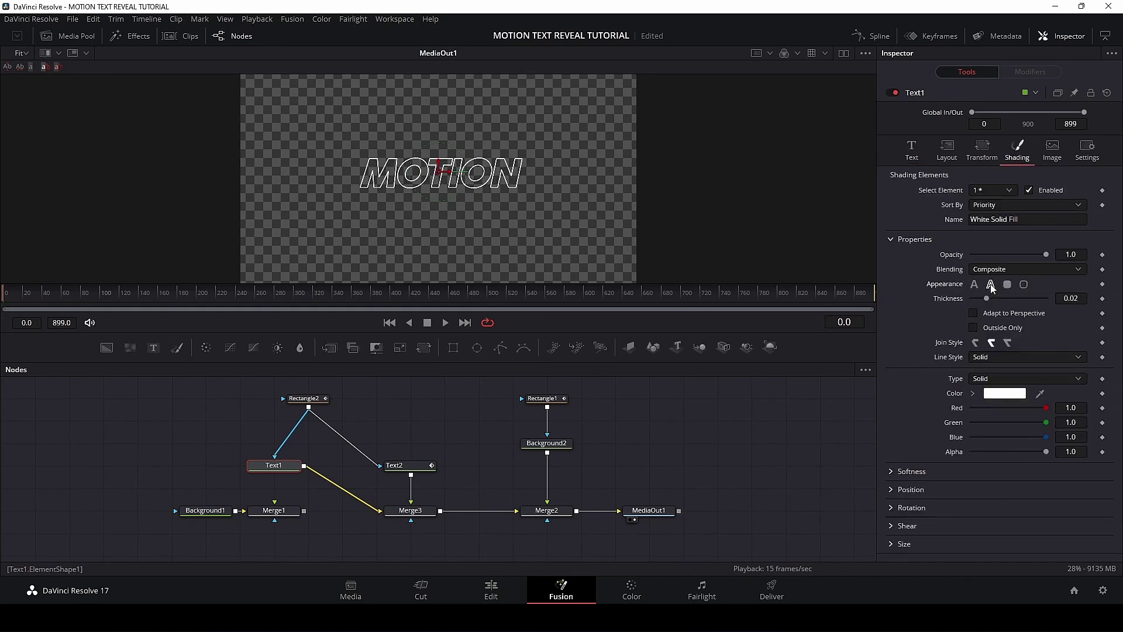
{"action": "left_click_drag", "start_coordinate": [984, 297], "coordinate": [981, 297]}
Step: Play and scrub through the opening frames to inspect the line's wipe between the outlined and filled MOTION titles
{"action": "key", "text": "space"}
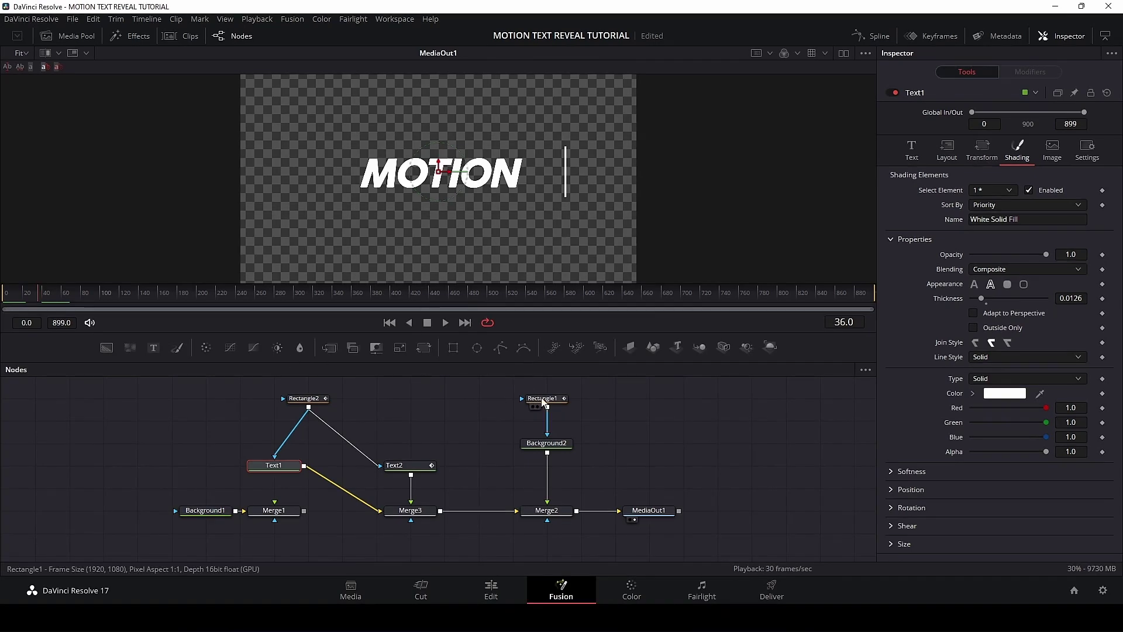
{"action": "left_click", "coordinate": [543, 399]}
{"action": "left_click_drag", "start_coordinate": [1, 296], "coordinate": [43, 296]}
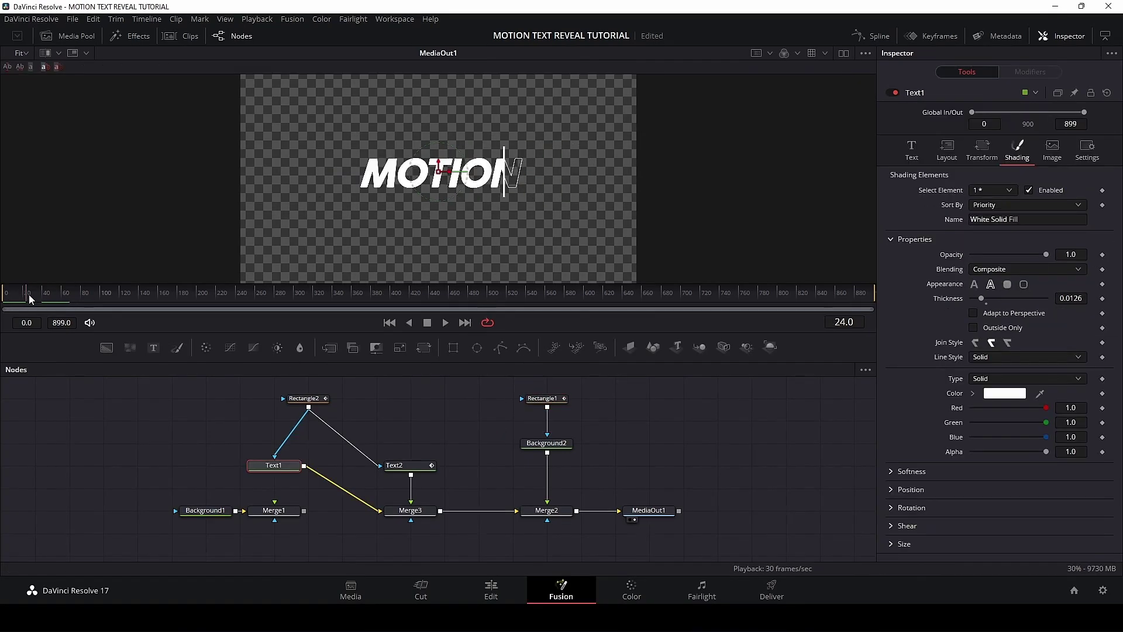
Step: Use the line's keyframes to find its turning point, and keyframe Text1's outline appearance and color at frame 38
{"action": "left_click_drag", "start_coordinate": [27, 297], "coordinate": [40, 299]}
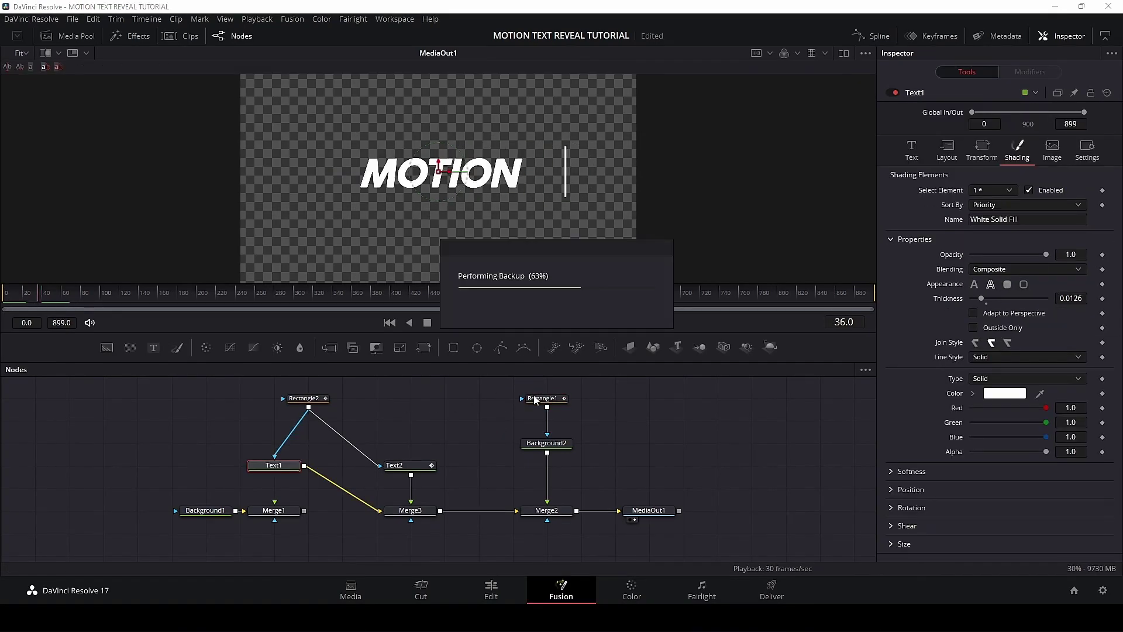
{"action": "left_click", "coordinate": [543, 399]}
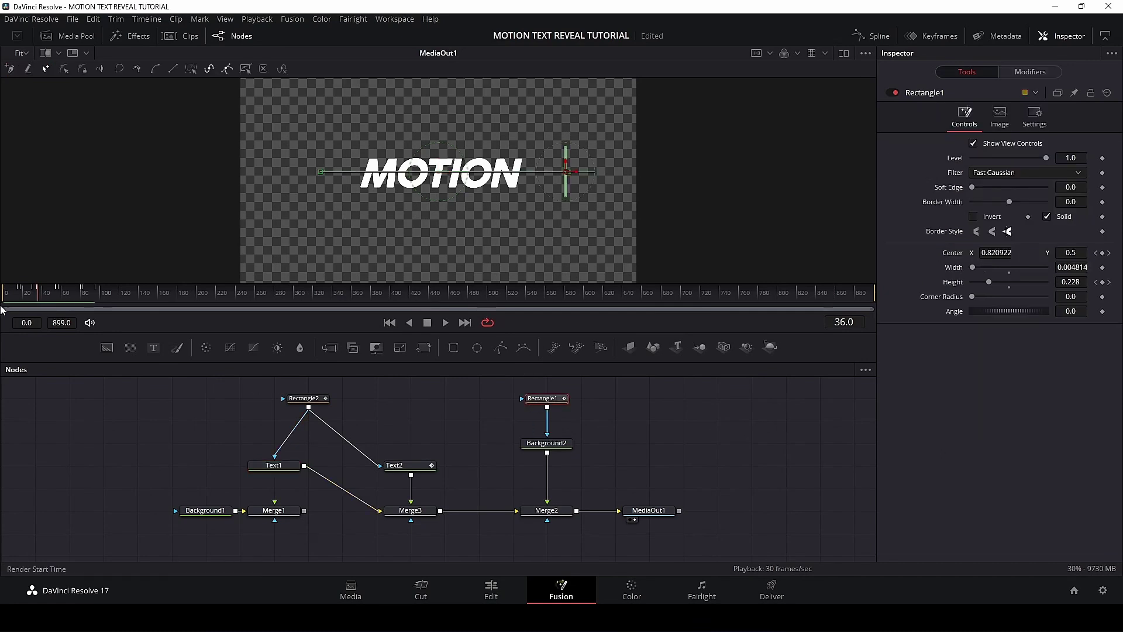
{"action": "left_click_drag", "start_coordinate": [38, 288], "coordinate": [40, 297]}
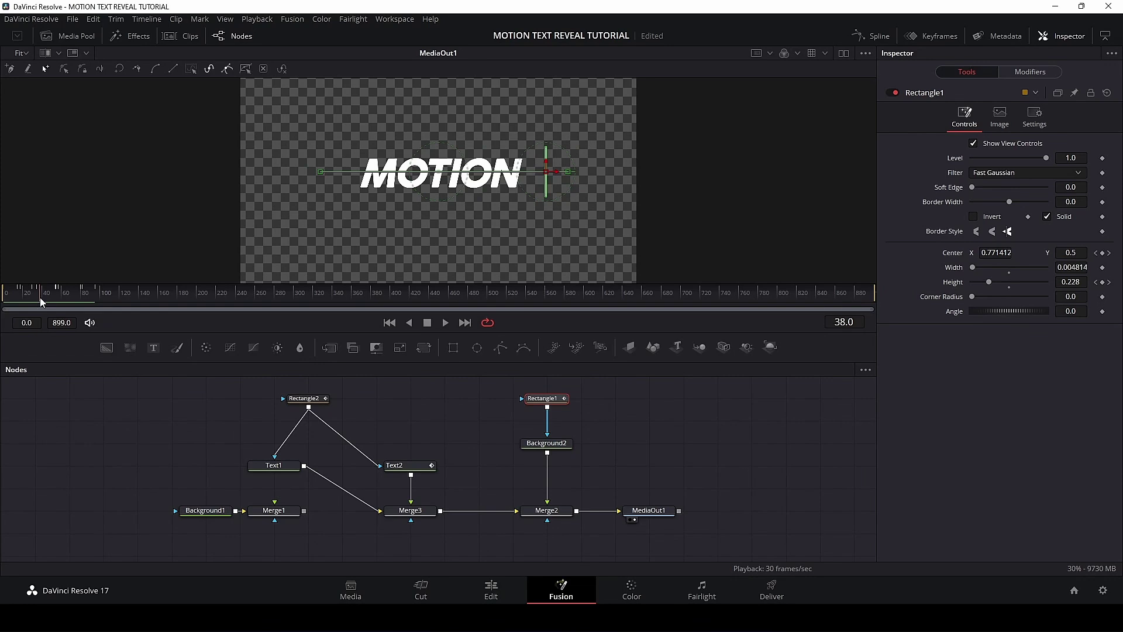
{"action": "left_click", "coordinate": [282, 472]}
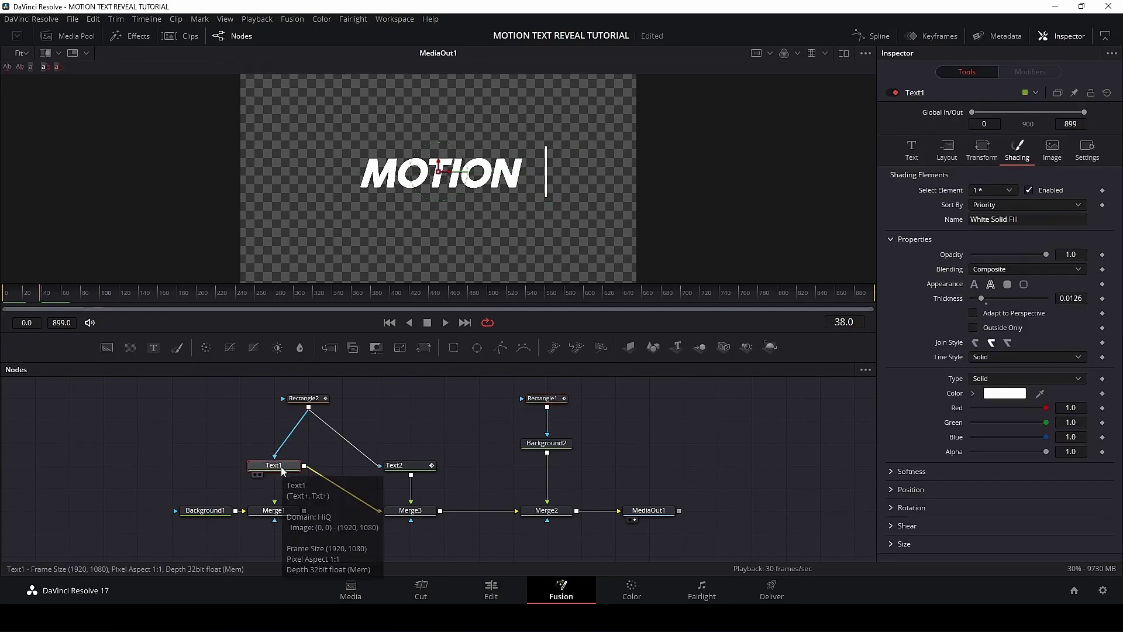
{"action": "left_click", "coordinate": [1103, 284]}
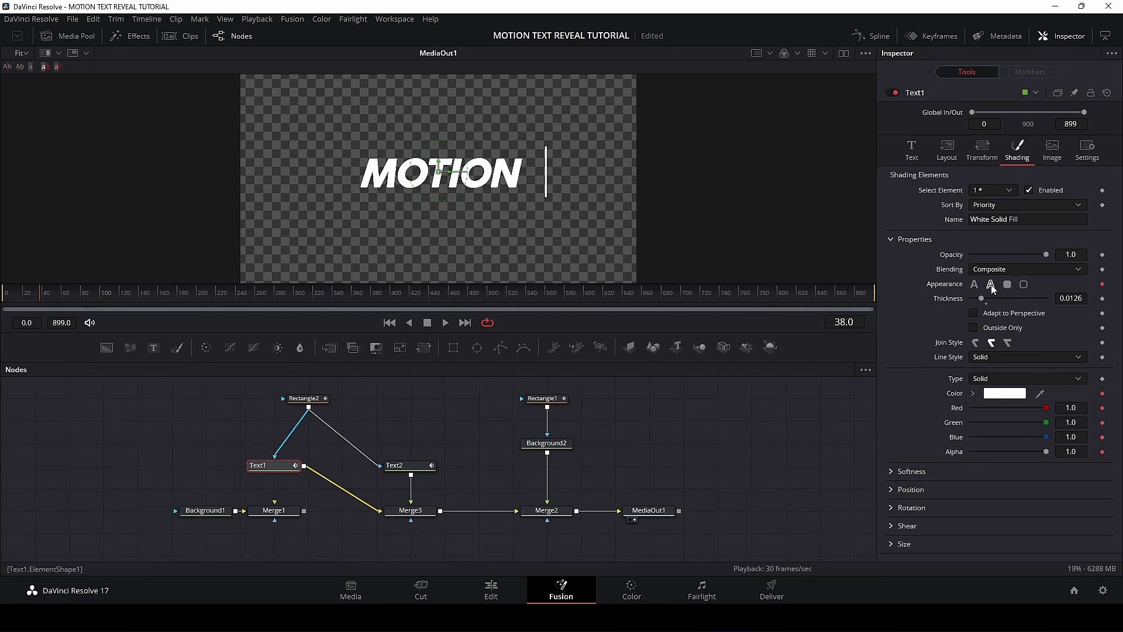
Step: Move to frame 39 and switch Text1's shading appearance from outline to solid fill
{"action": "left_click", "coordinate": [854, 321]}
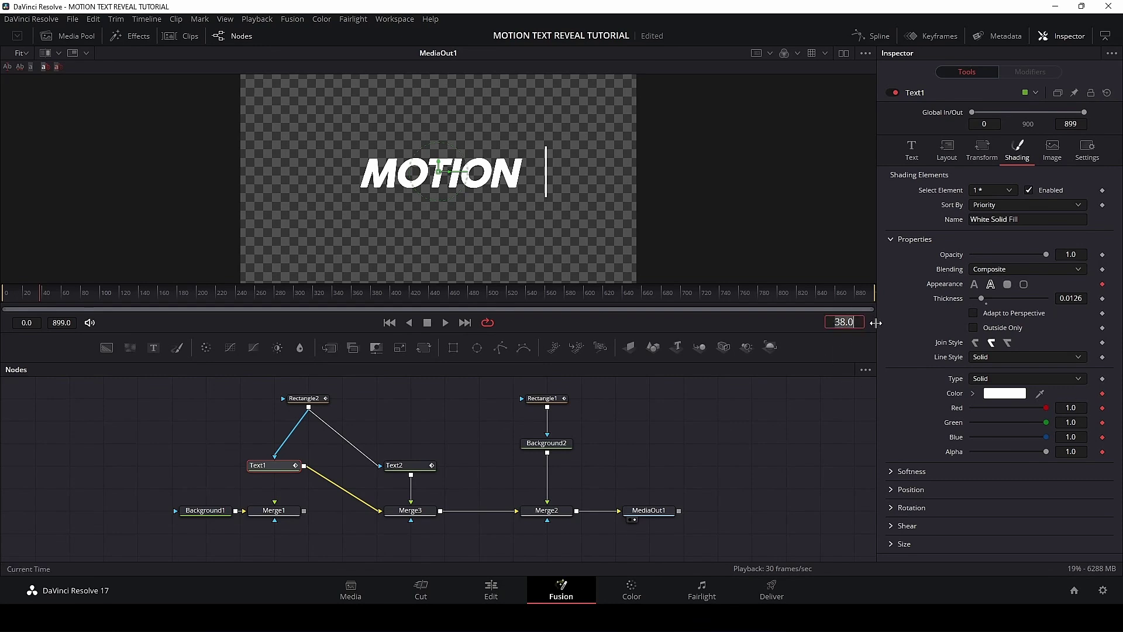
{"action": "key", "text": "BackSpace"}
{"action": "key", "text": "BackSpace"}
{"action": "key", "text": "BackSpace"}
{"action": "type", "text": "9"}
{"action": "key", "text": "Return"}
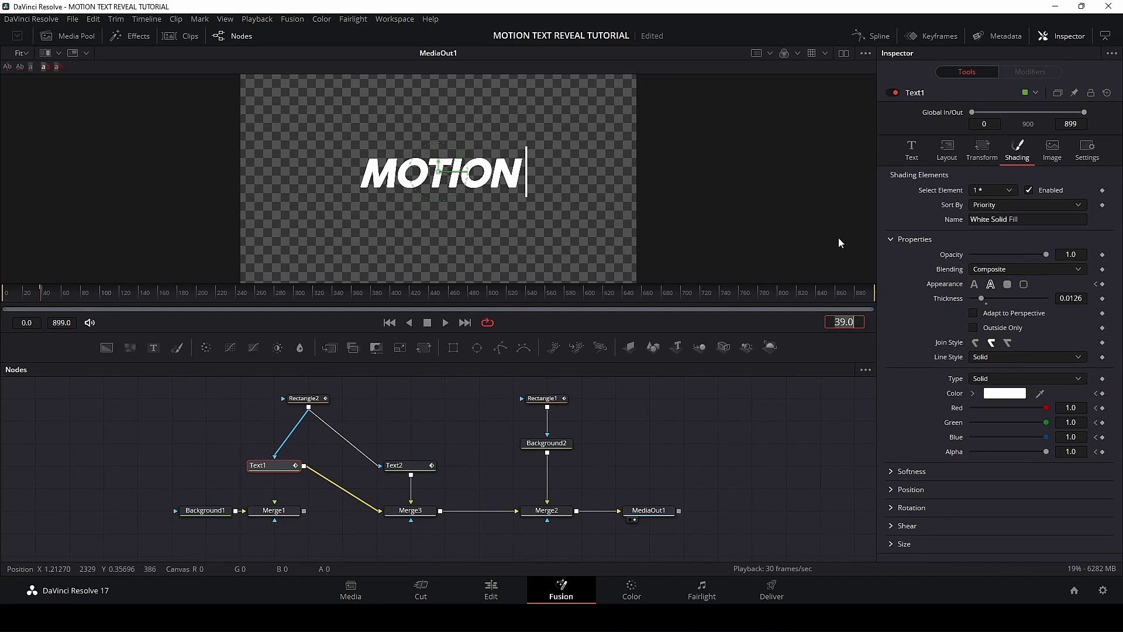
{"action": "left_click", "coordinate": [974, 285]}
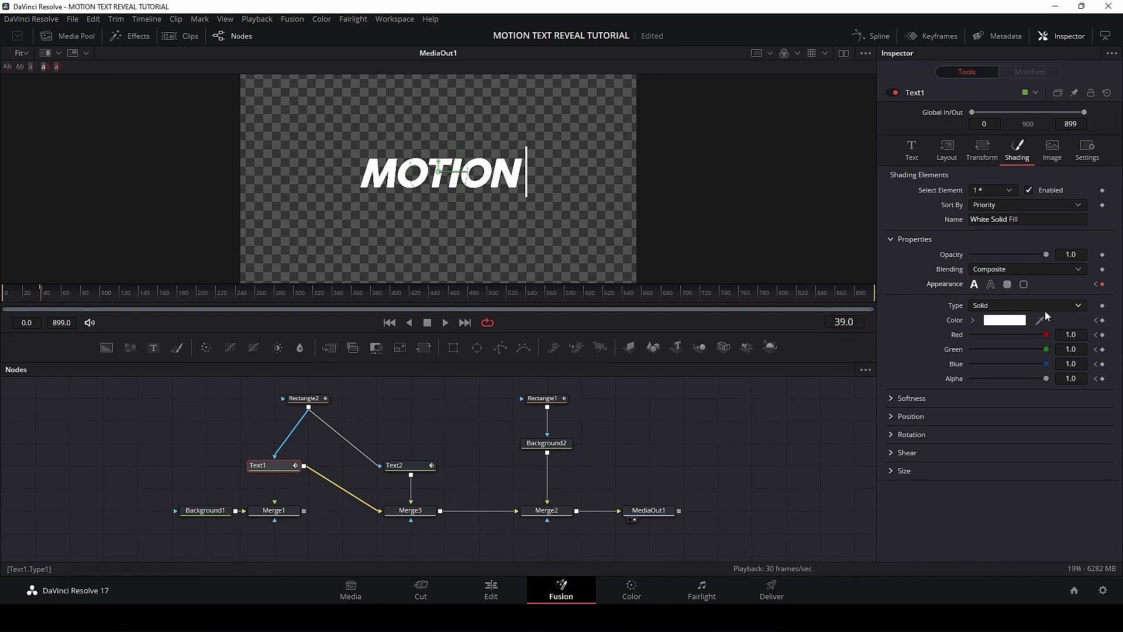
Step: Change Text1's fill color at frame 39 to cyan, #23f4ff
{"action": "left_click", "coordinate": [1011, 320]}
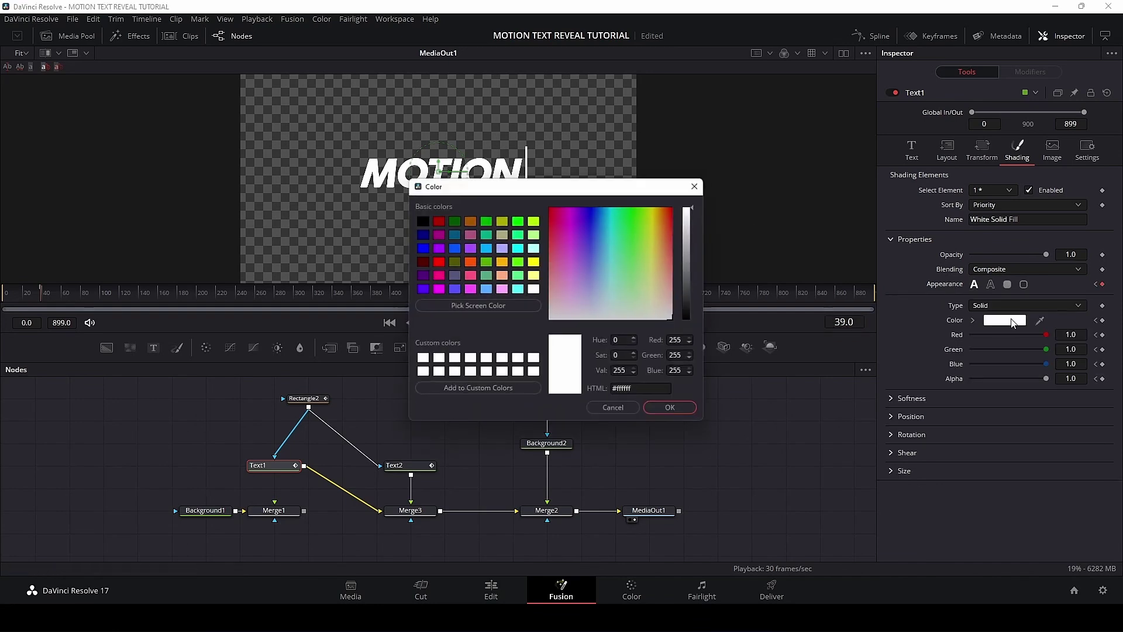
{"action": "left_click", "coordinate": [613, 220]}
{"action": "left_click", "coordinate": [688, 413]}
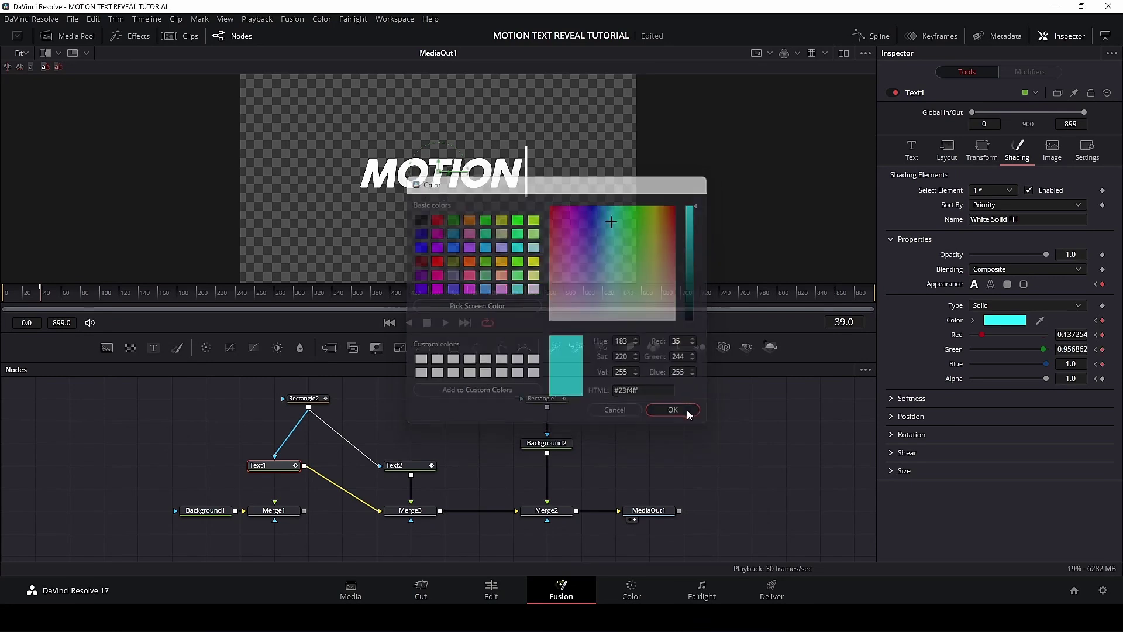
Step: Play the Fusion animation from frame 0, and view the cyan title reveal over the smoke footage on the Edit page
{"action": "left_click", "coordinate": [1, 294]}
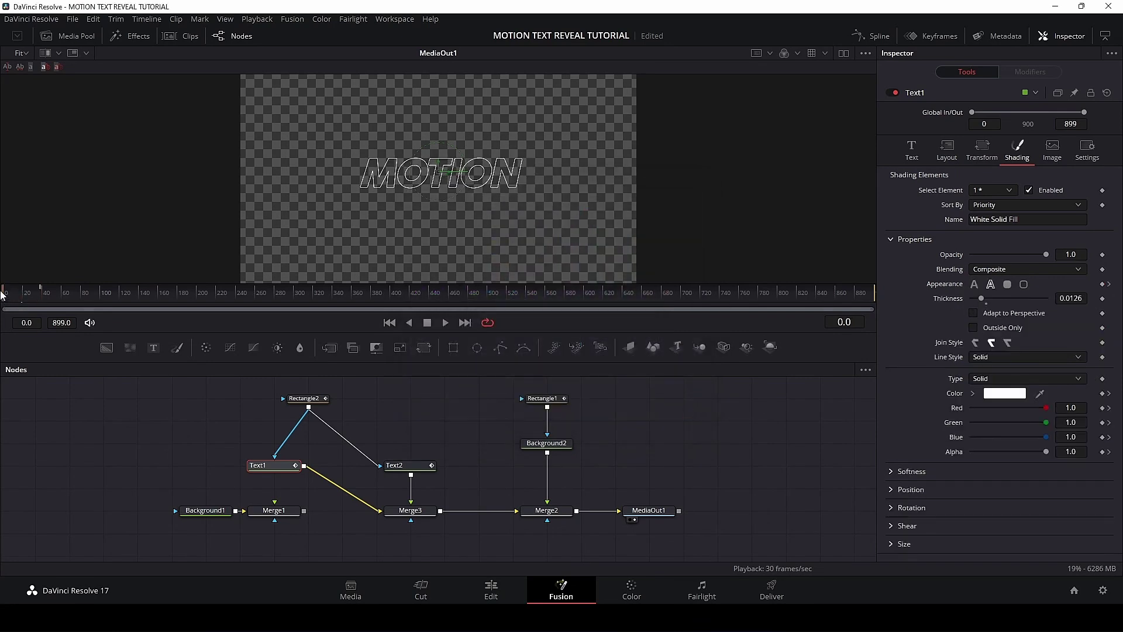
{"action": "key", "text": "space"}
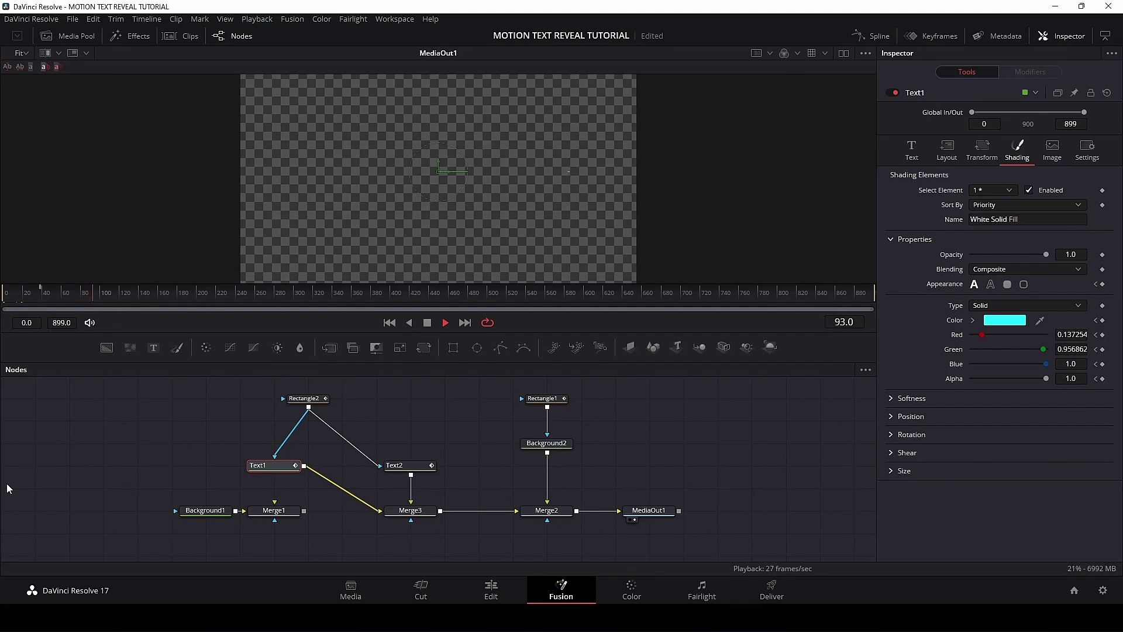
{"action": "left_click", "coordinate": [459, 583]}
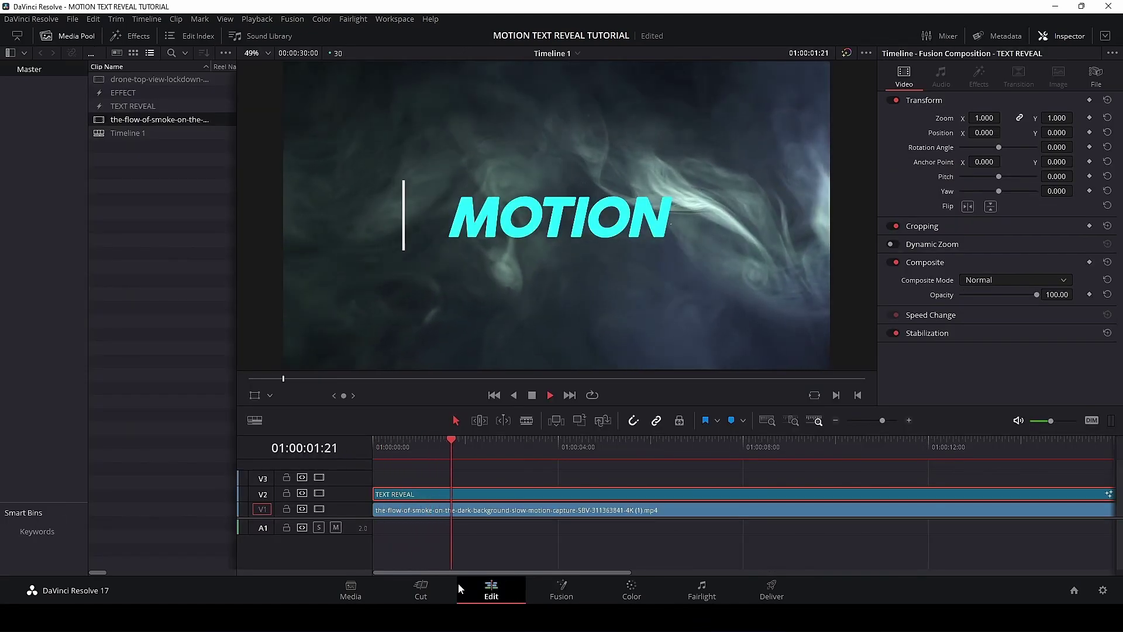